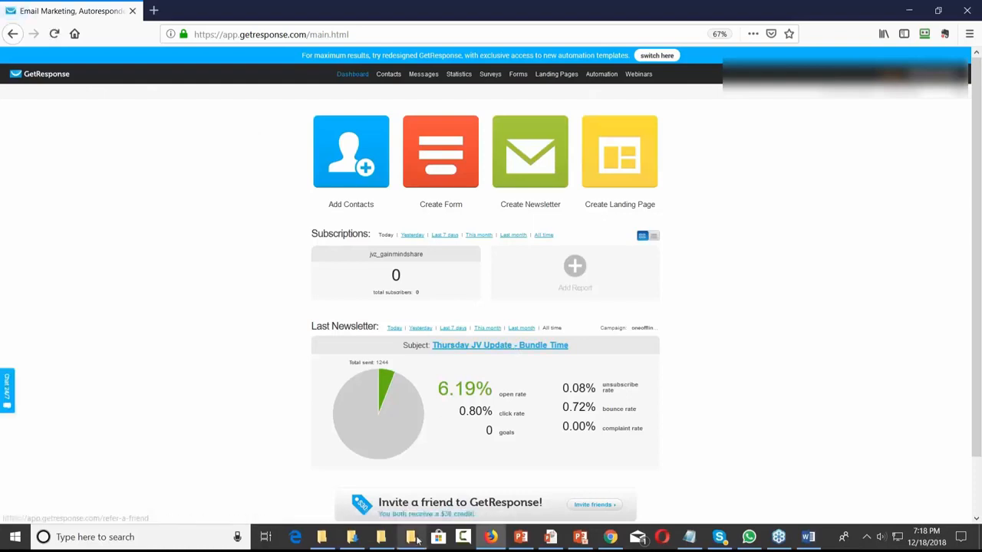
Switch to File Explorer and open 5_Days_Email_Series.docx from the DOCX folder of Upgrade Module 10_5 Credibility Boosting Email Series.
mouse_move(415, 540)
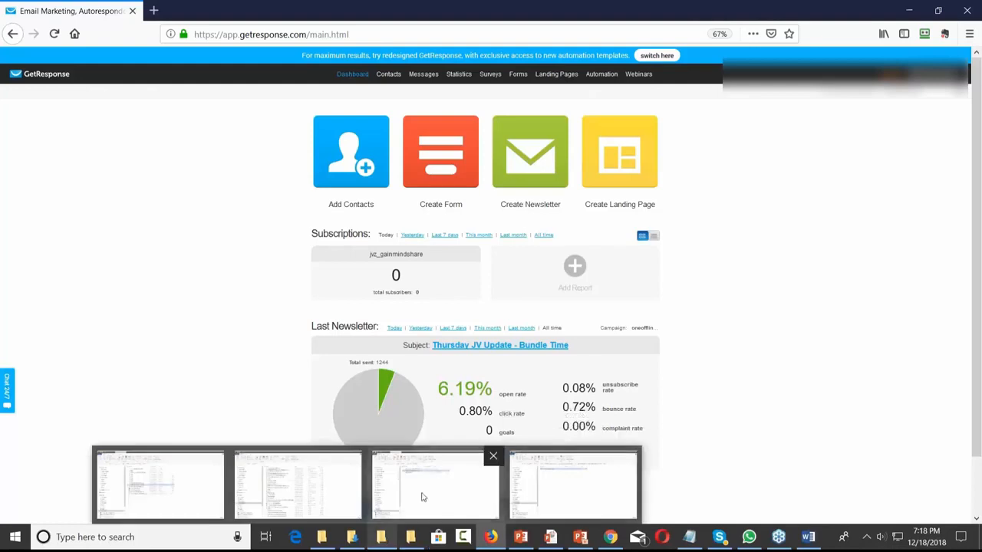
mouse_move(421, 497)
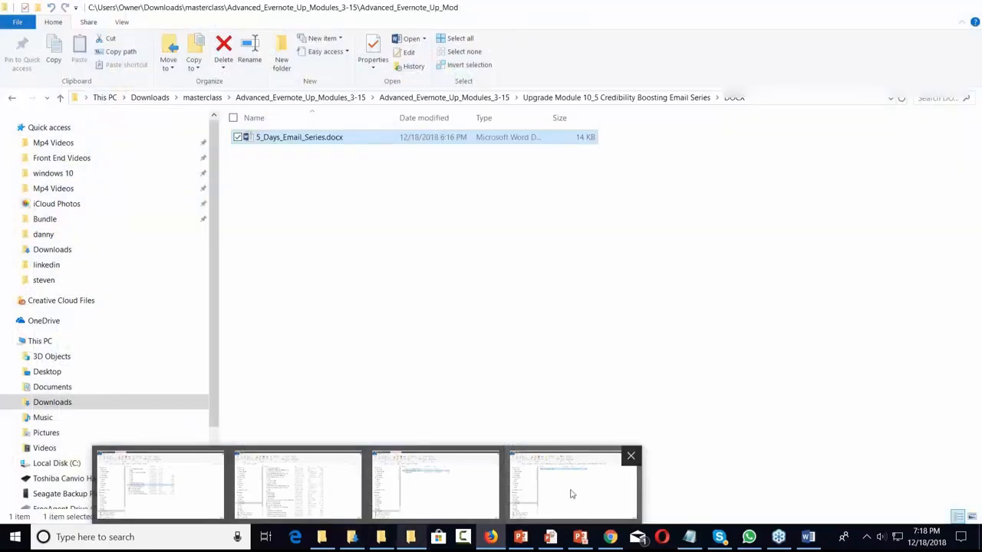
click(570, 493)
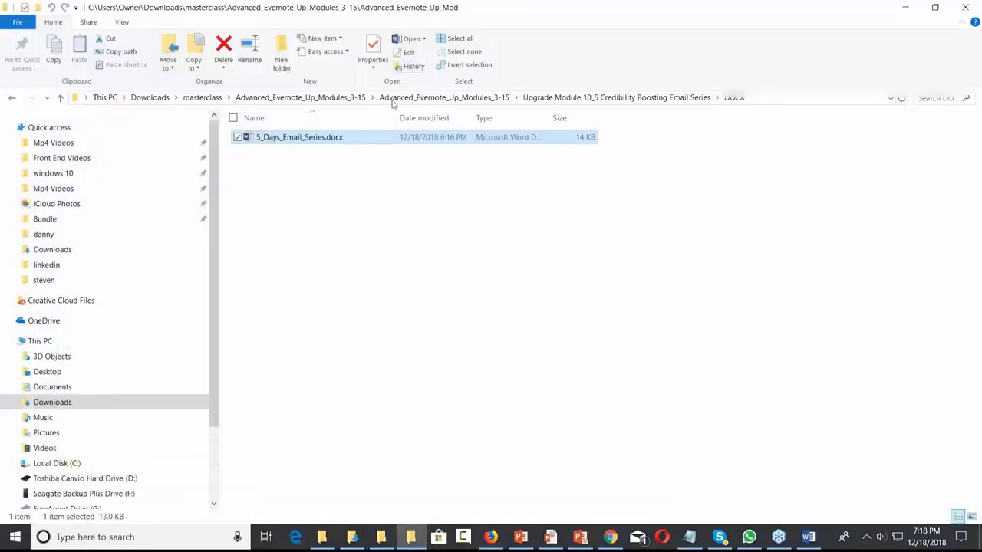
click(337, 100)
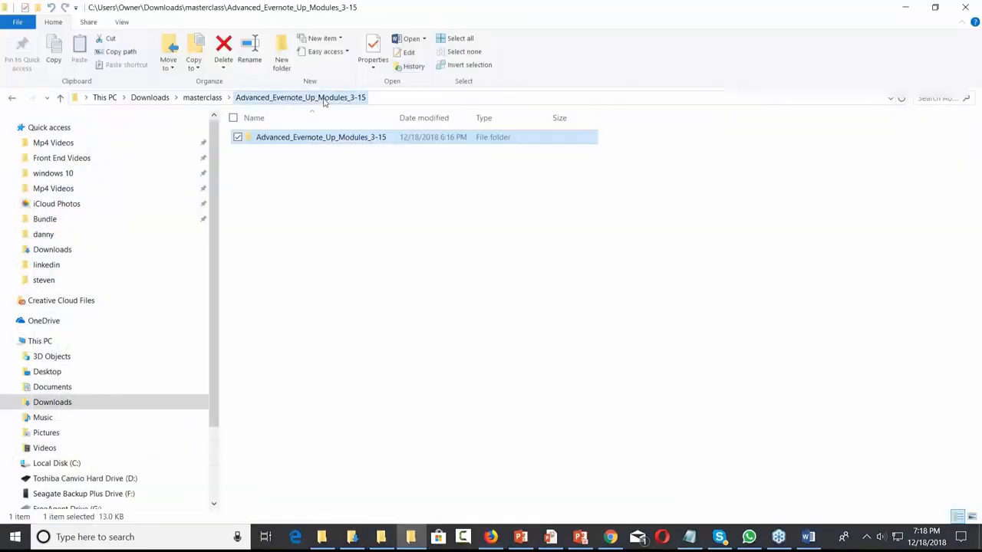
click(202, 97)
double_click(317, 139)
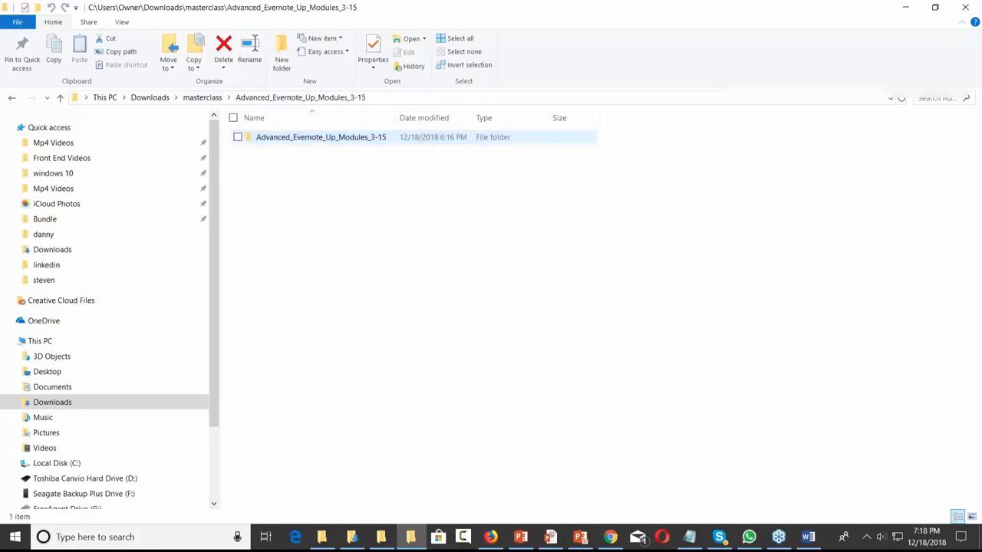
double_click(322, 137)
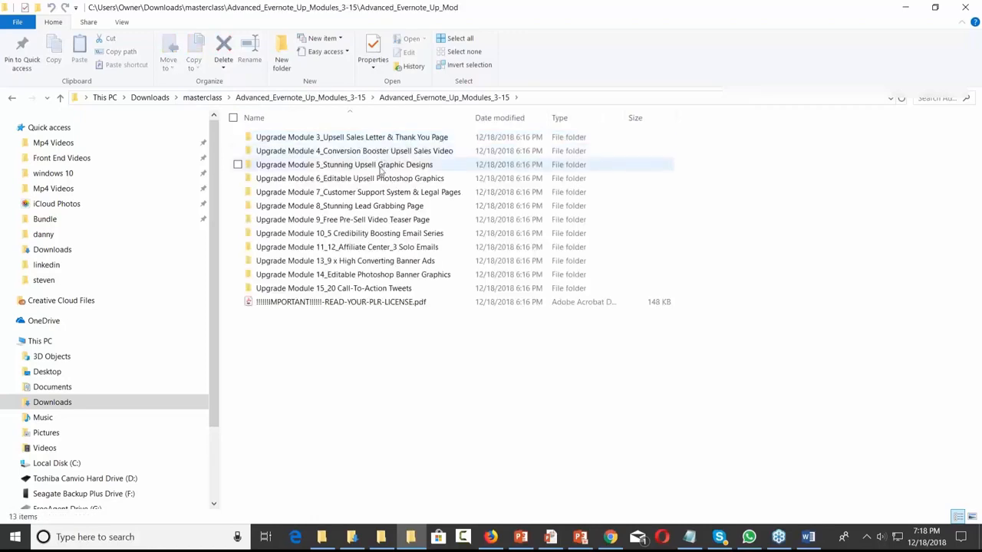
double_click(376, 233)
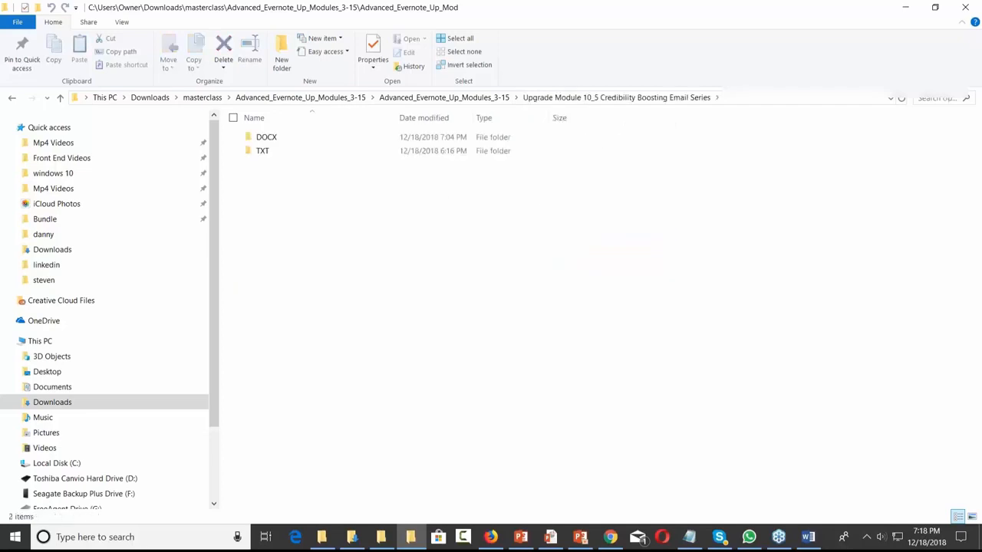
double_click(320, 137)
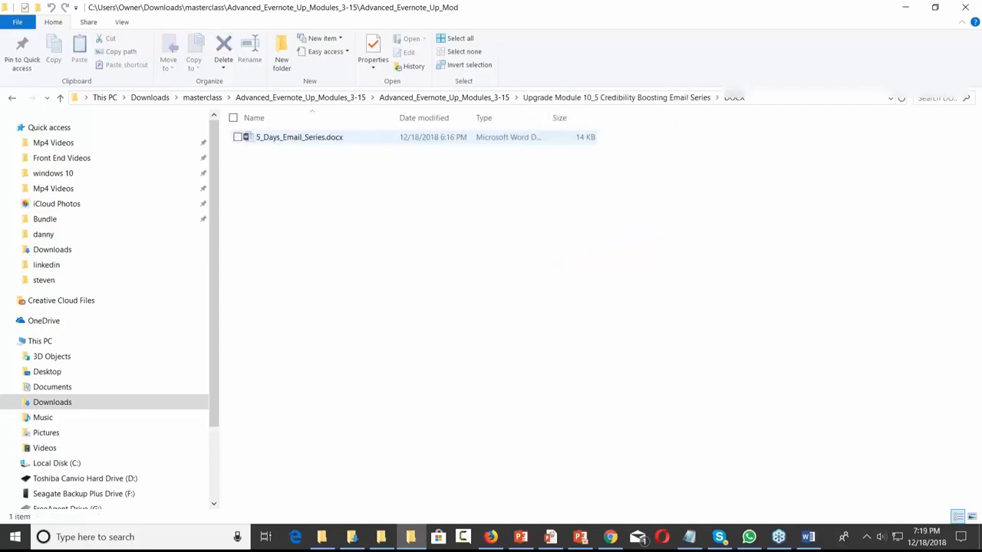
click(322, 138)
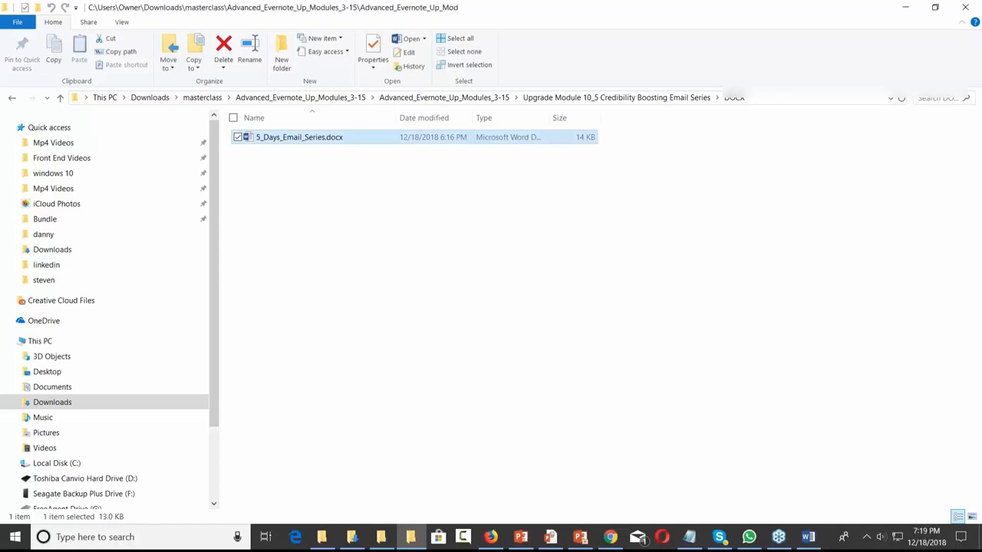
Review the Email 1 text at the start of the document, and return to the GetResponse dashboard in Firefox.
scroll(472, 228, up, 3)
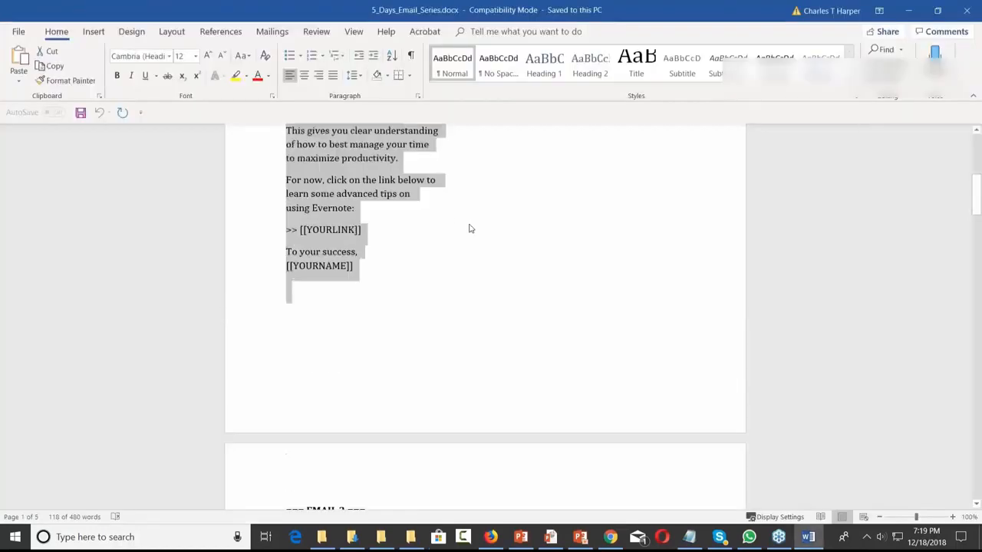
scroll(470, 228, up, 5)
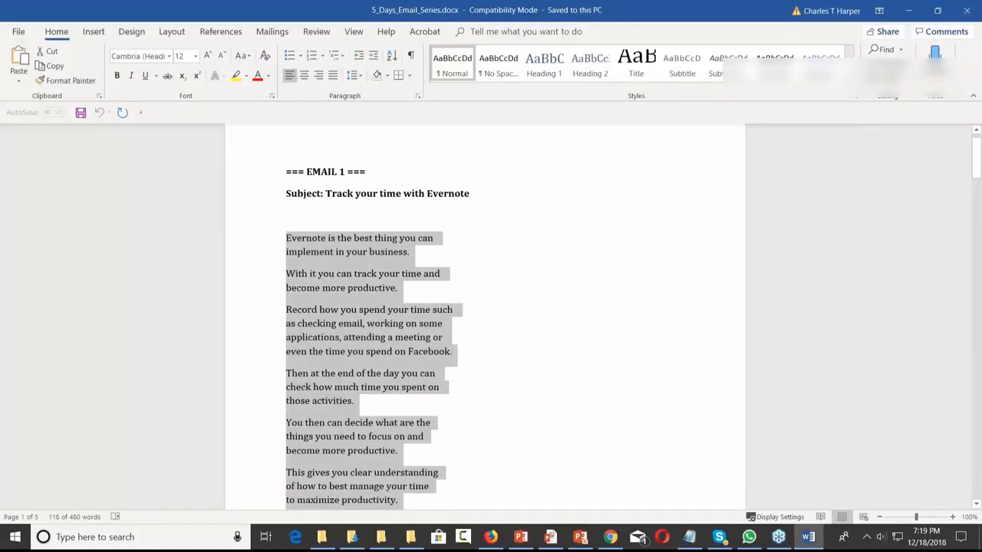
click(907, 10)
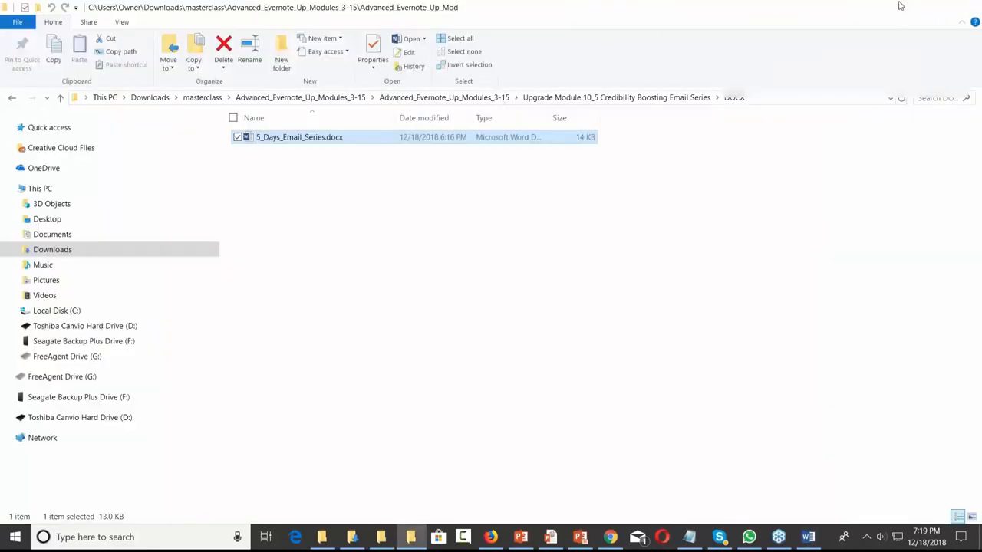
click(901, 6)
mouse_move(406, 77)
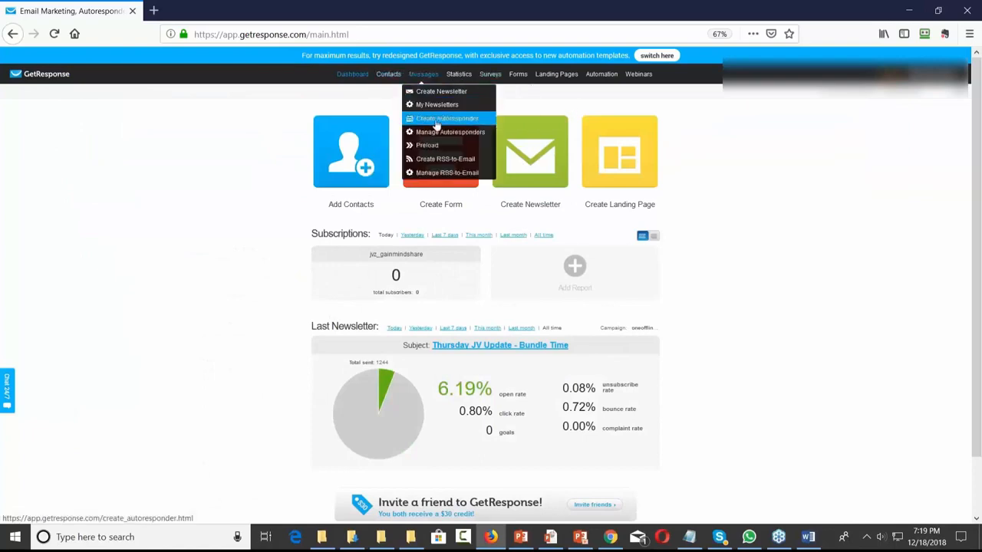
click(436, 121)
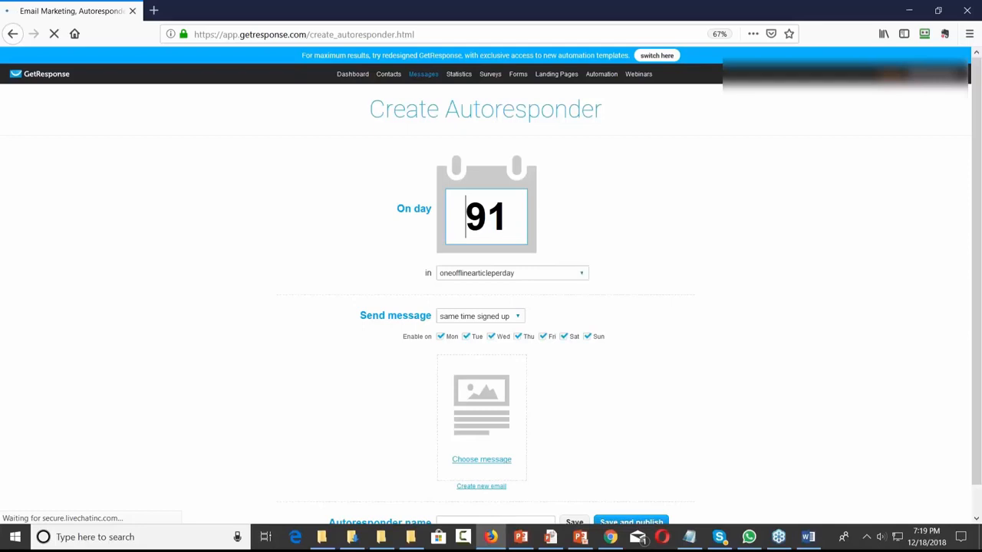
key(Tab)
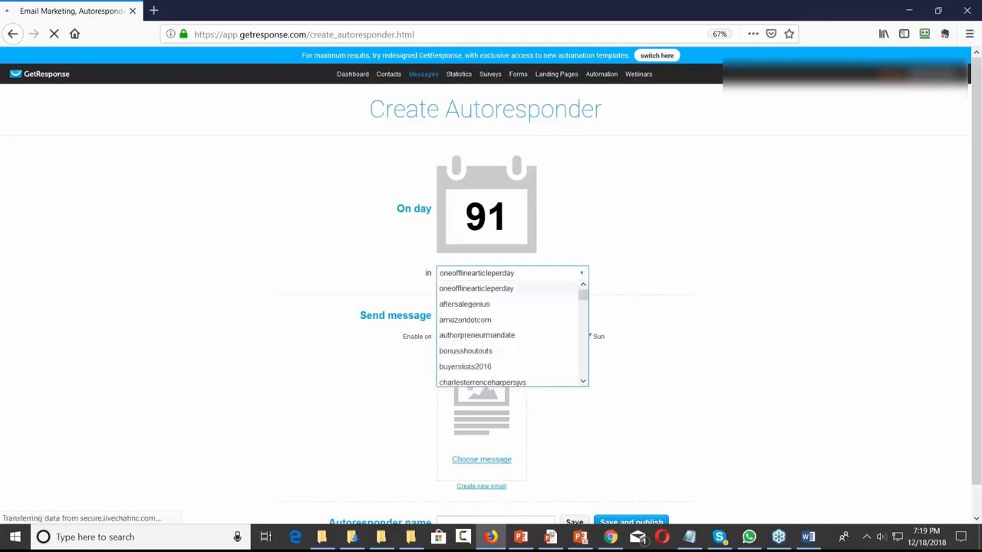
click(852, 205)
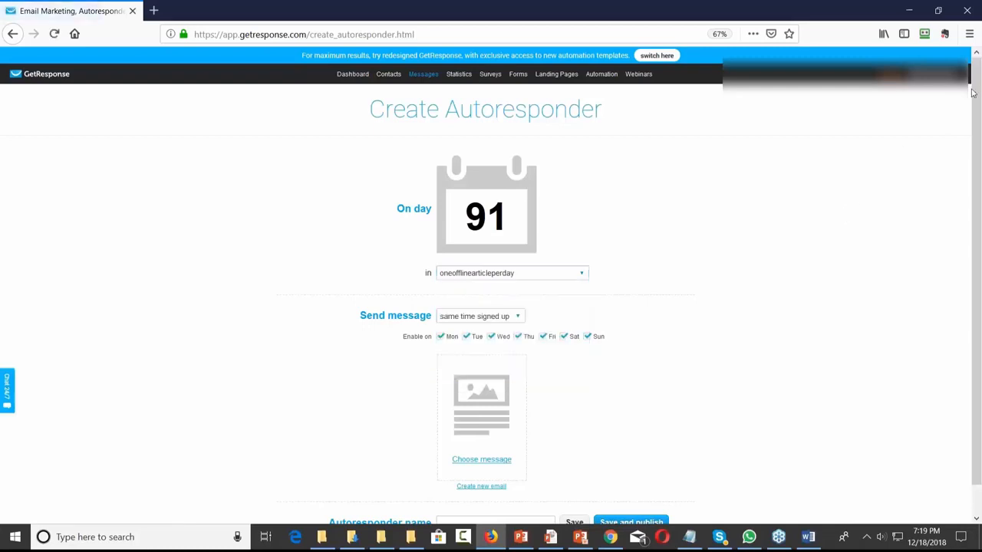
mouse_move(948, 74)
click(352, 74)
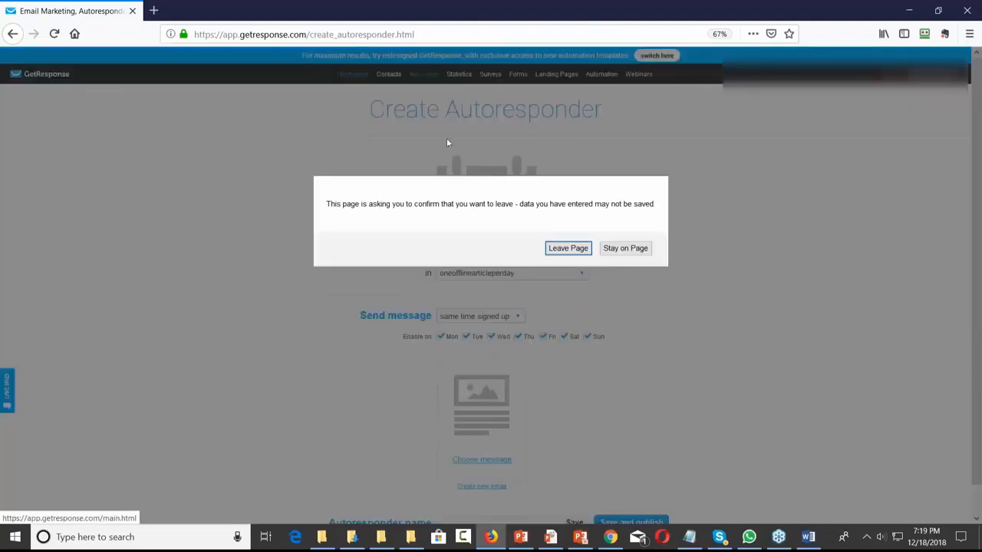
click(557, 252)
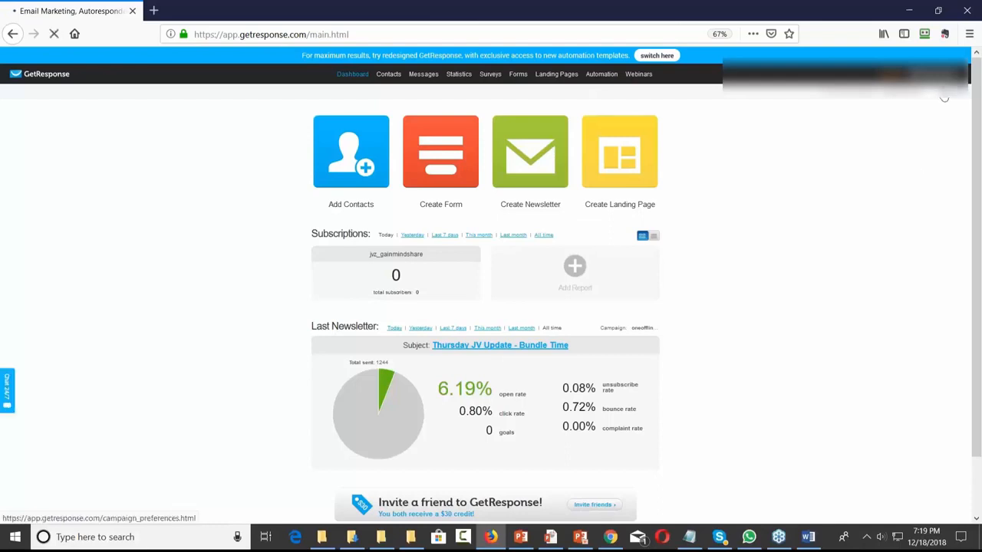
Open the form for creating a new campaign from the campaign selector.
click(944, 98)
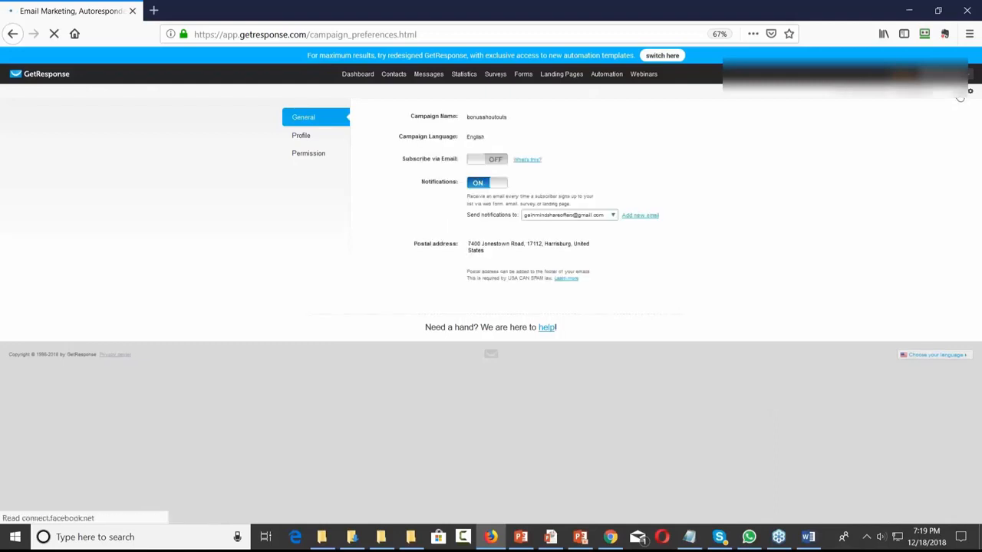
click(959, 98)
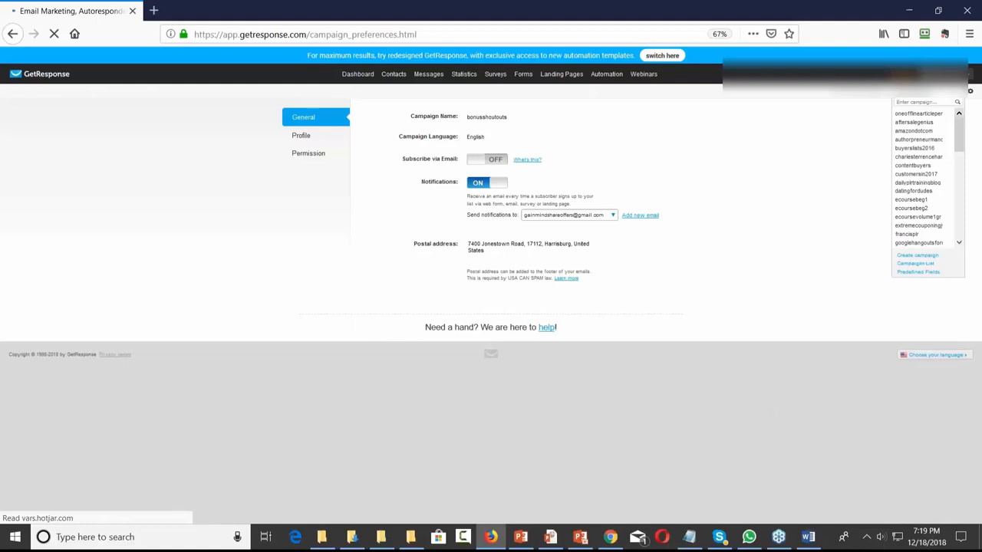
click(916, 255)
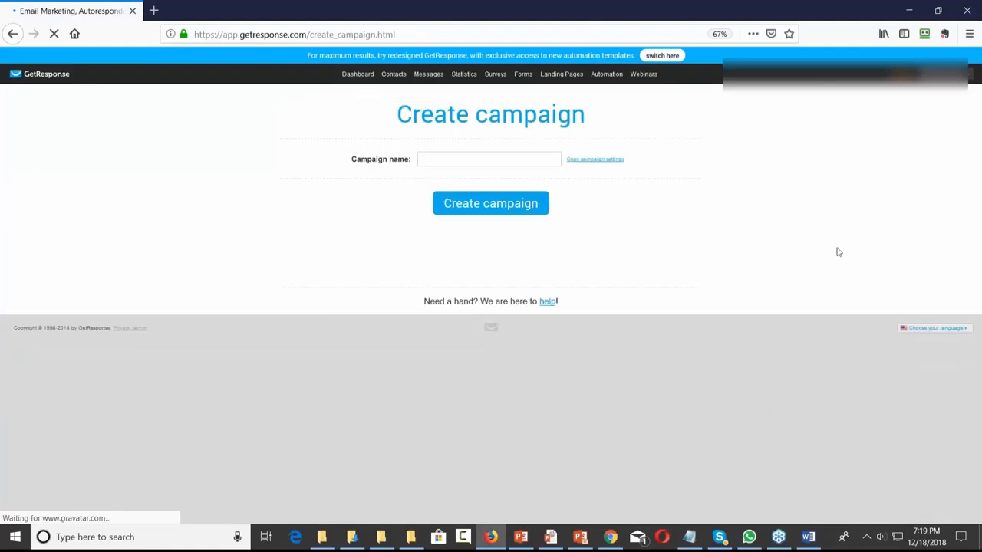
Try to create the campaign with the name "Prospect List".
click(476, 154)
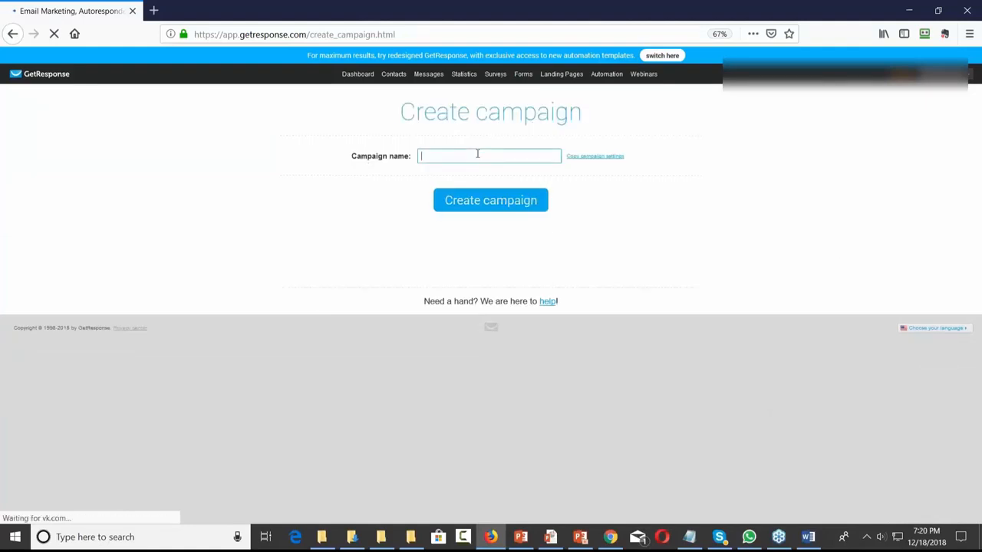
text(Prospect List)
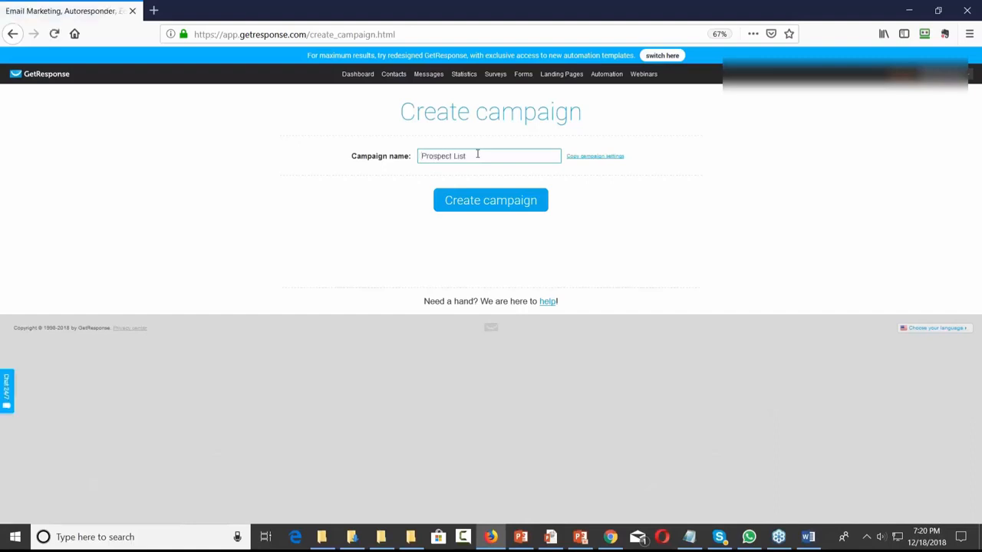
click(488, 204)
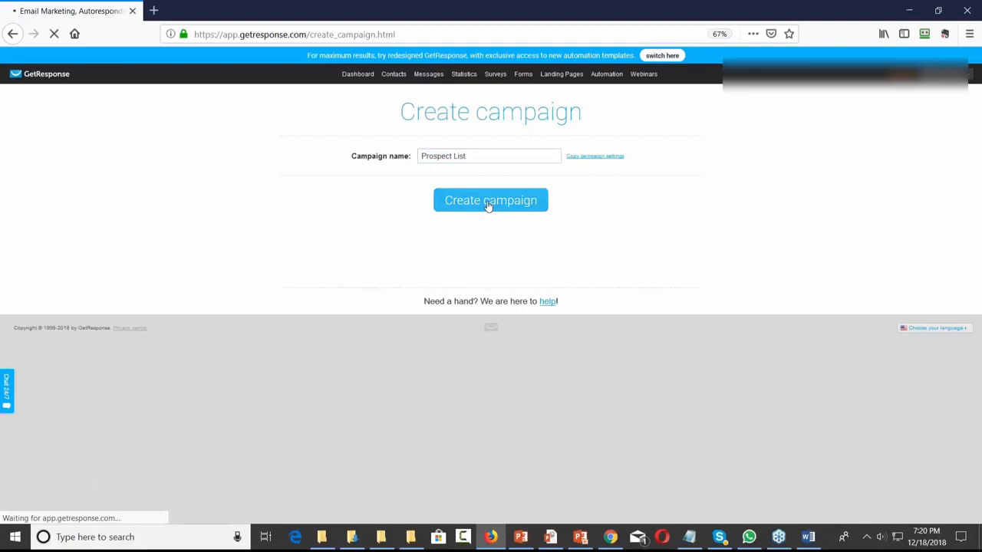
Name the new campaign prospectlist20199 and create it.
click(462, 158)
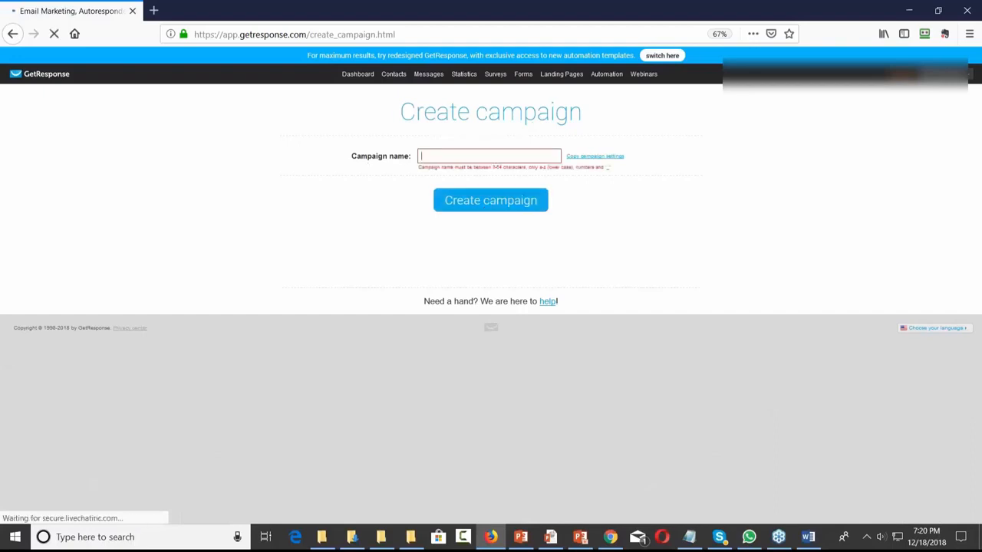
text(pro)
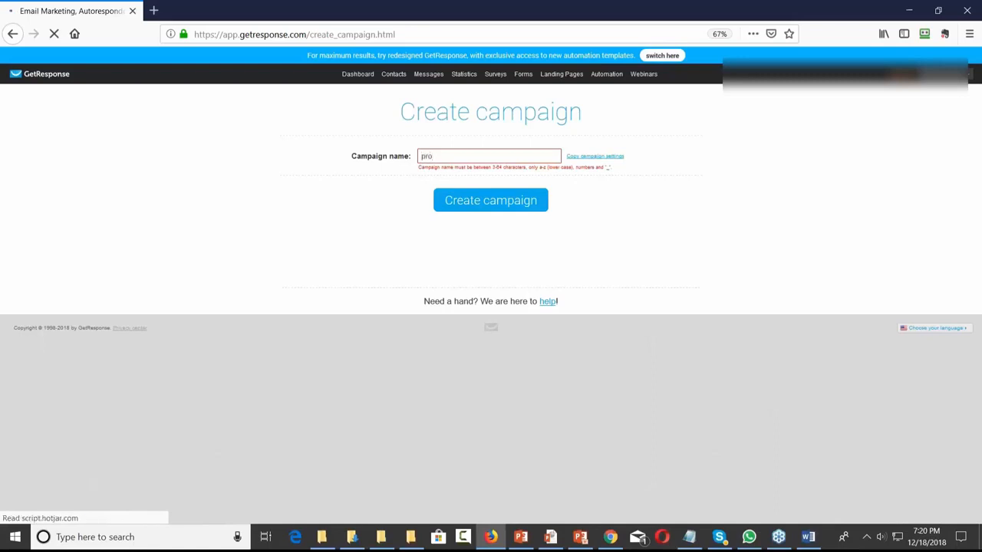
text(spectlist20199)
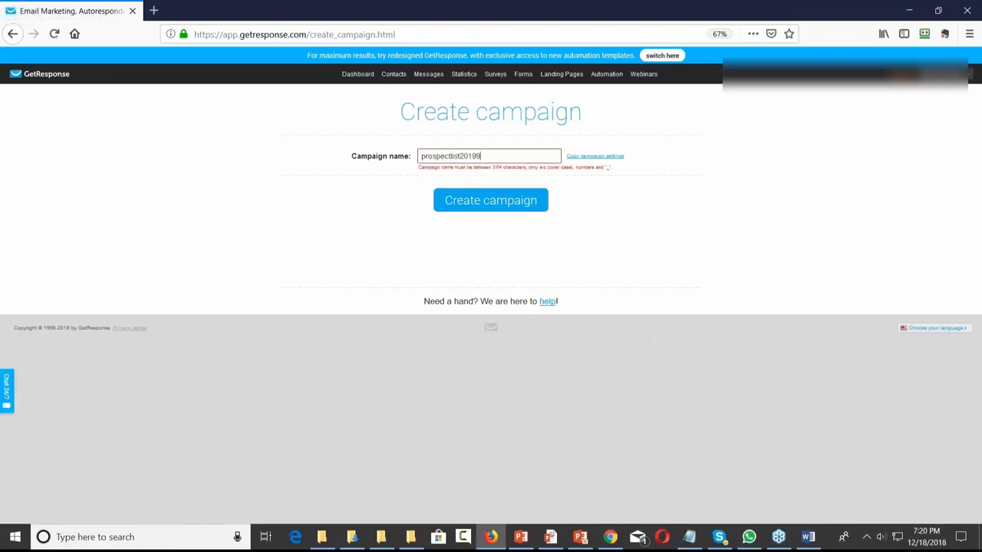
click(496, 208)
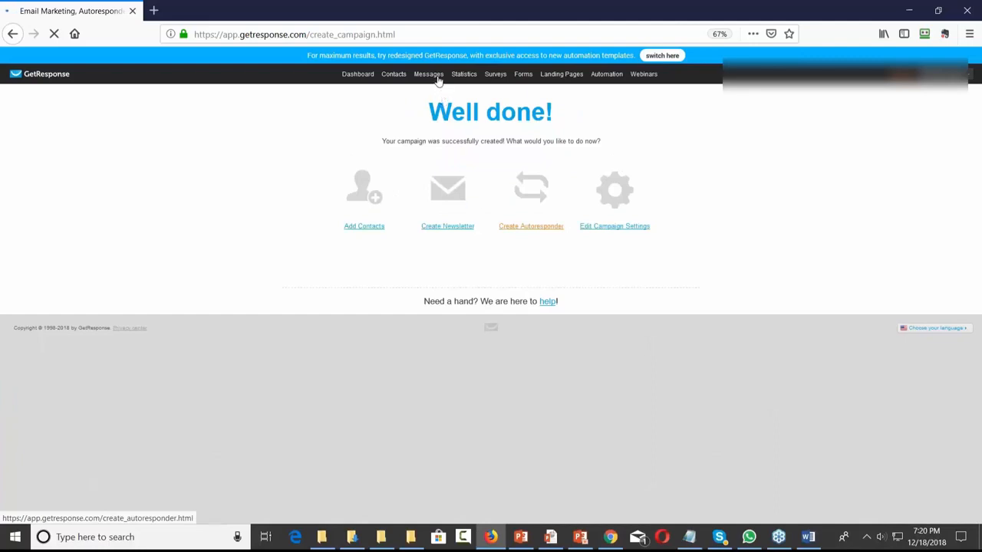
Start a new autoresponder, set it to day 1 and assign it to the prospectlist20199 campaign.
mouse_move(439, 84)
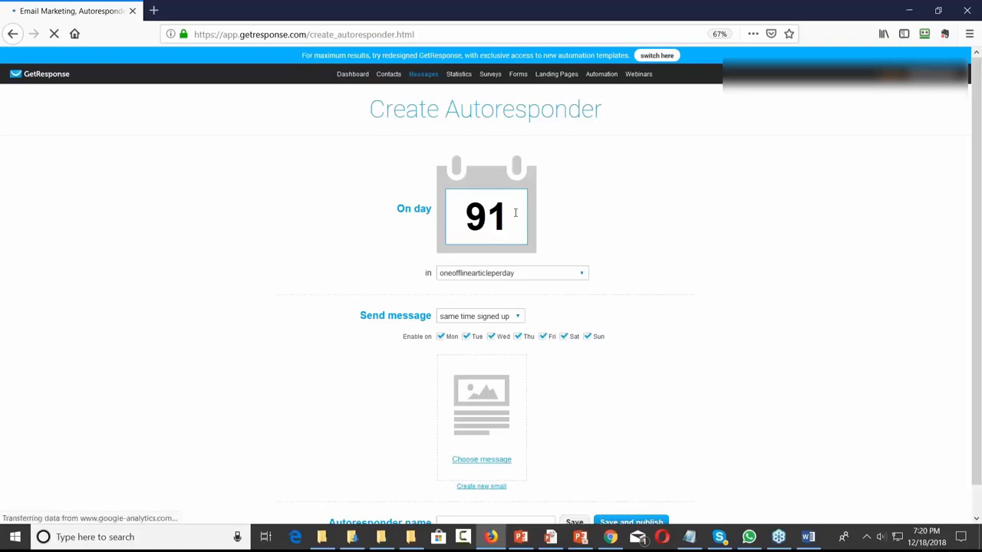
drag(516, 212, 455, 216)
text(1)
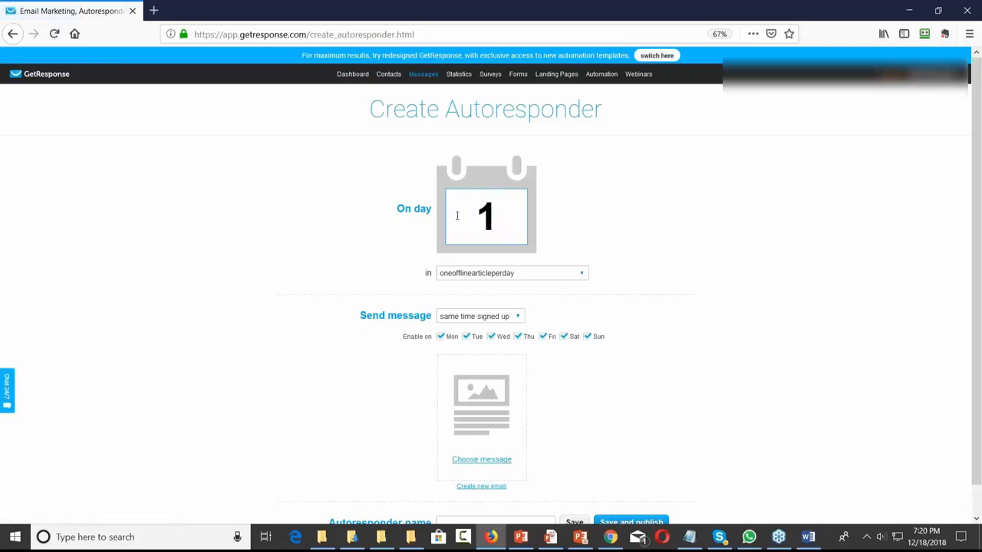
click(583, 275)
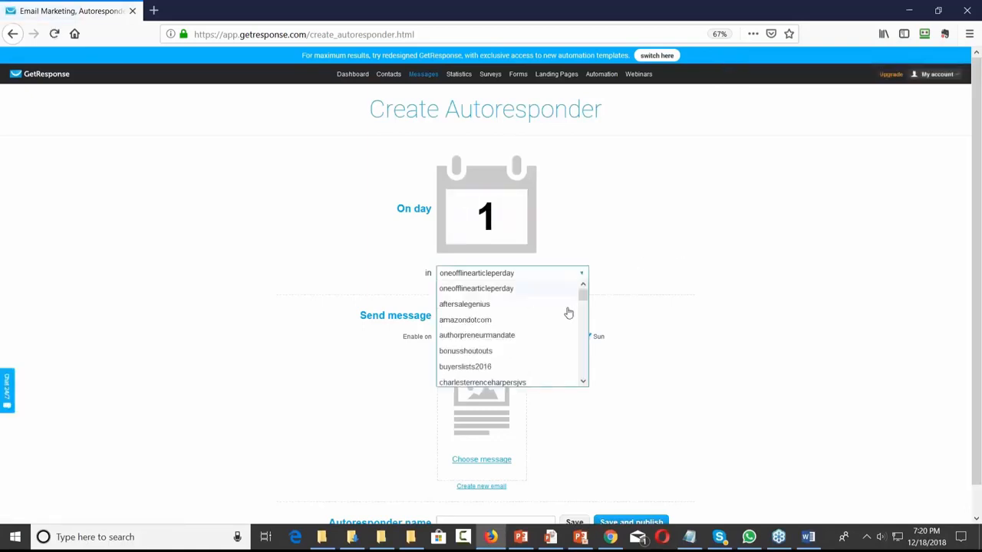
scroll(559, 331, down, 5)
scroll(558, 331, down, 8)
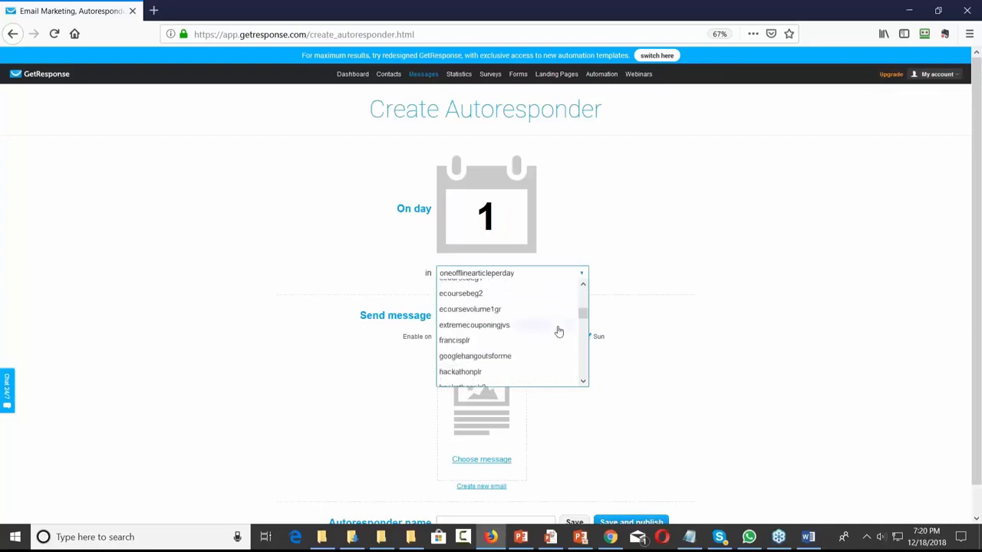
scroll(558, 331, down, 8)
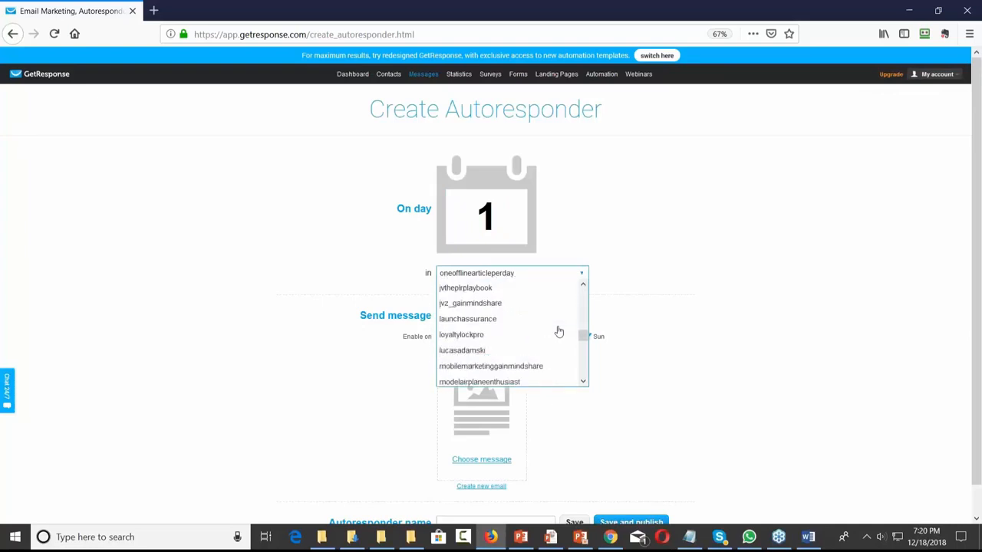
scroll(559, 332, down, 6)
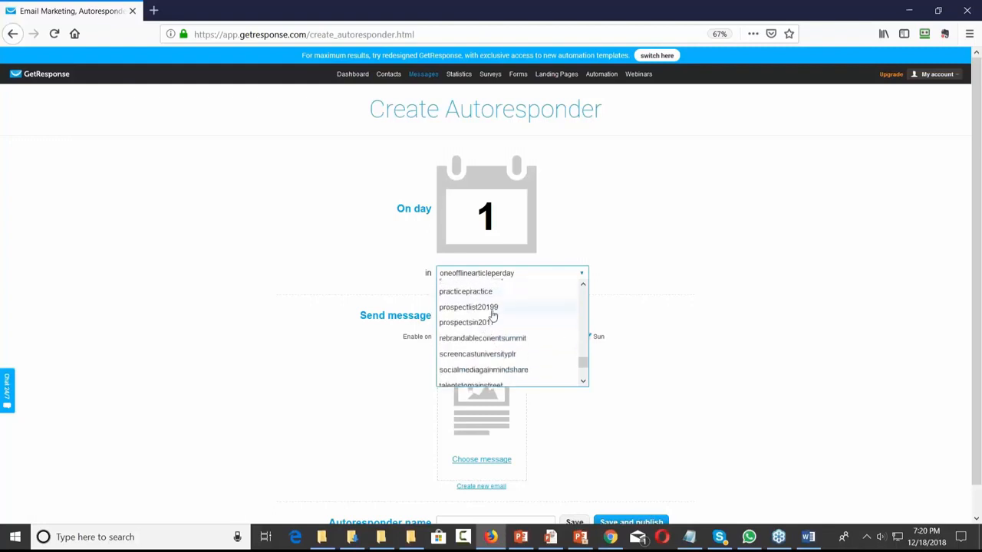
click(492, 310)
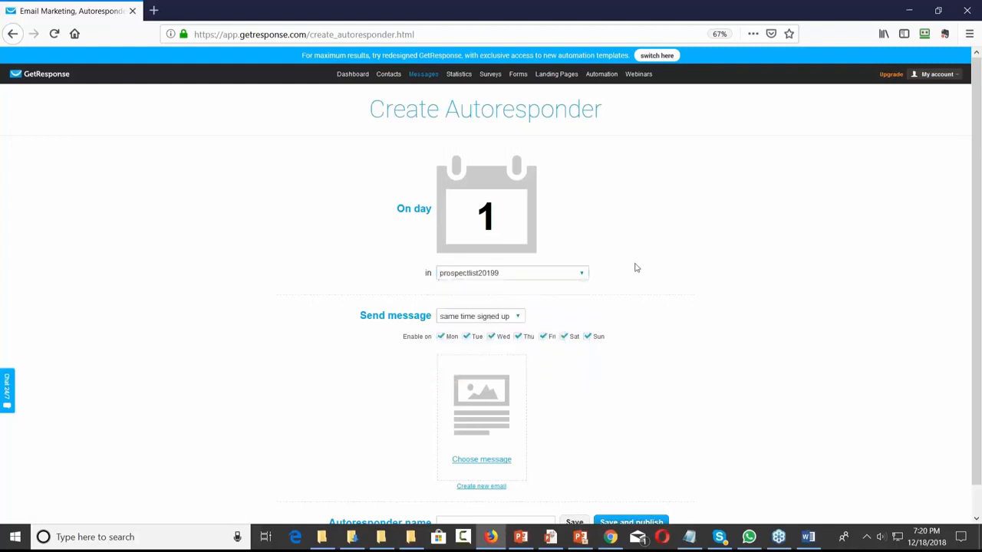
Start a new email for the autoresponder, and copy the Email 1 subject line from the 5_Days_Email_Series document in Word.
scroll(635, 268, down, 1)
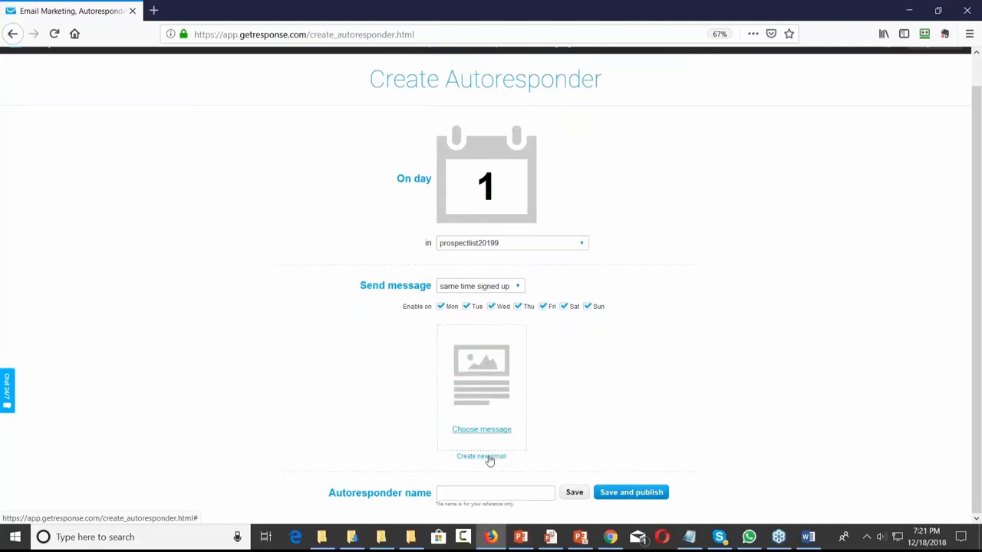
click(490, 459)
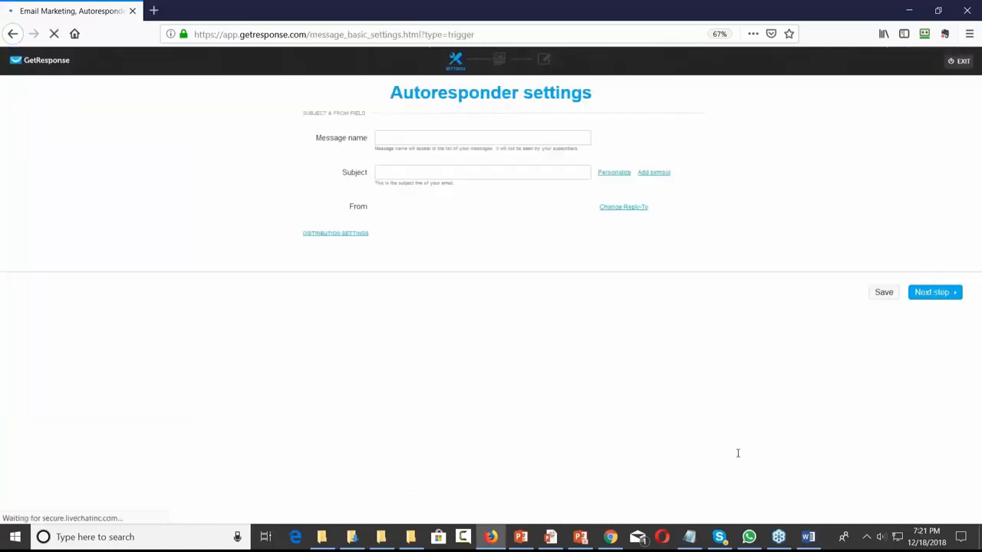
click(808, 537)
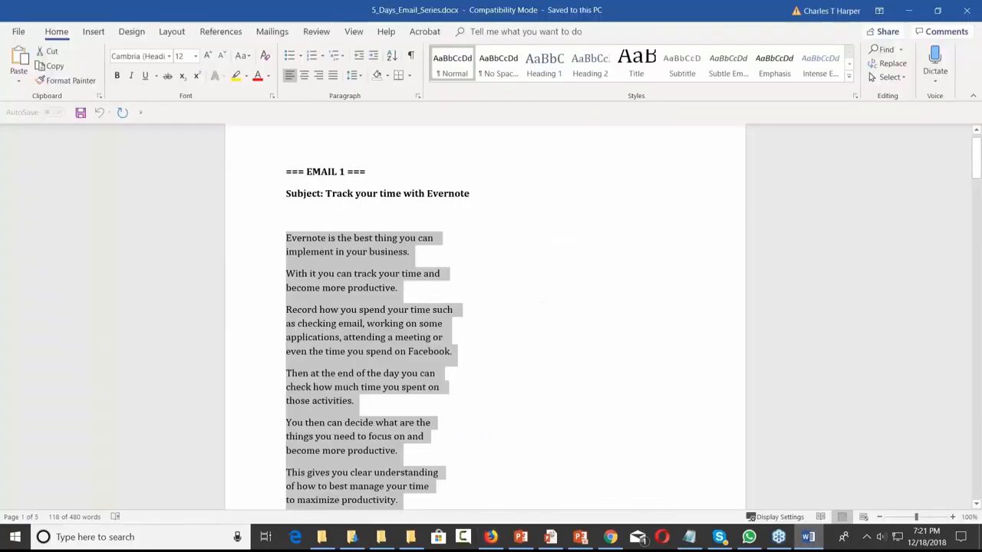
click(357, 184)
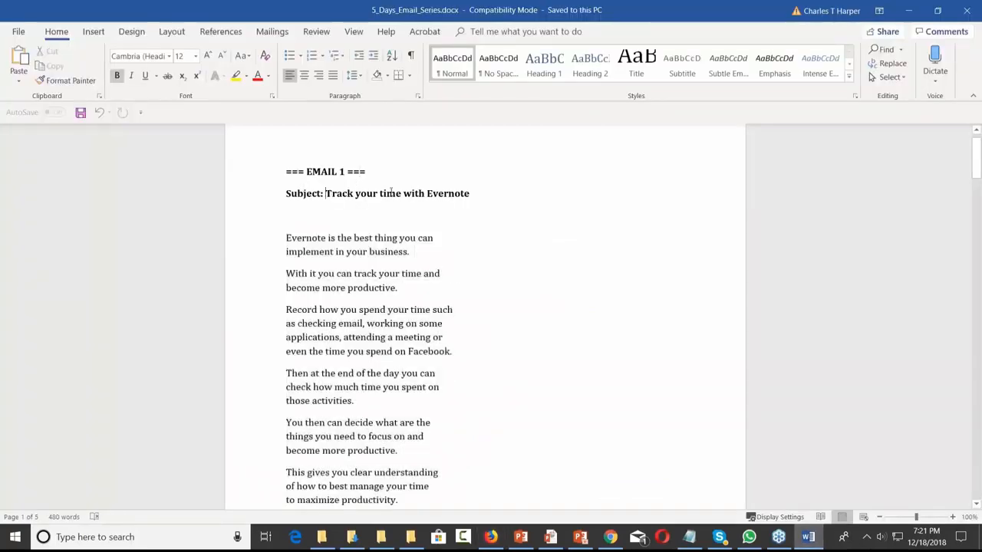
shift+click(432, 202)
right_click(431, 202)
click(453, 223)
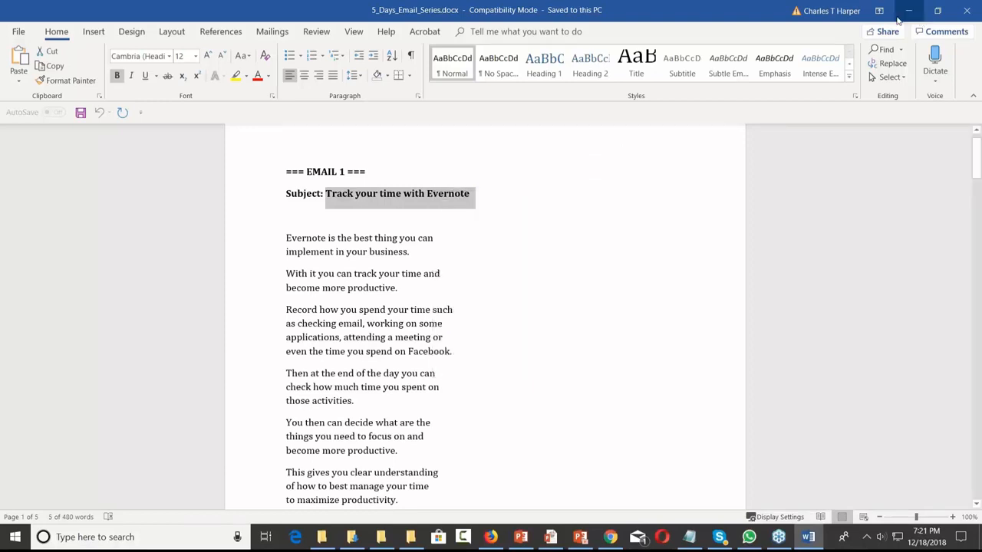
Back in GetResponse, paste "Track your time with Evernote" as both the message name and subject, and save the settings.
click(908, 11)
click(429, 138)
right_click(429, 138)
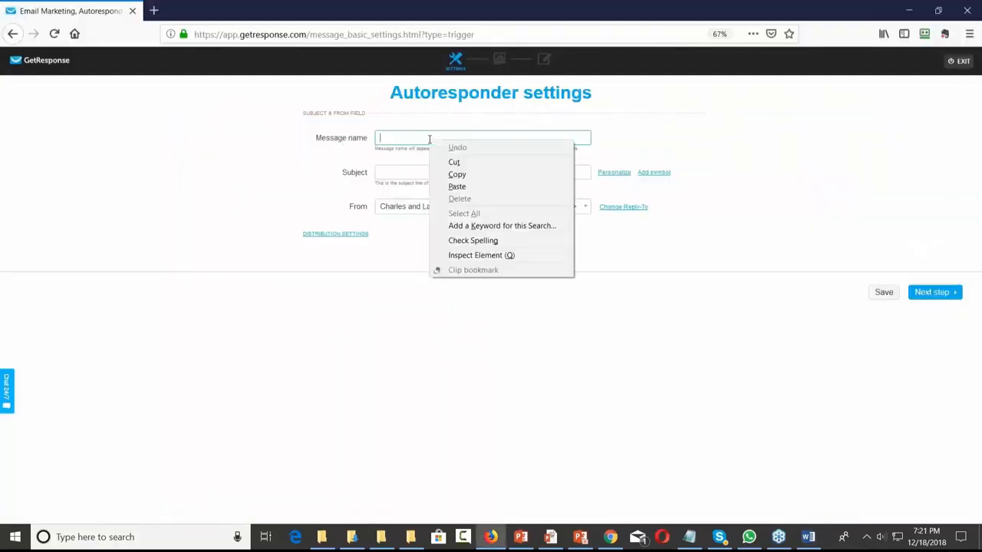
click(457, 187)
right_click(413, 173)
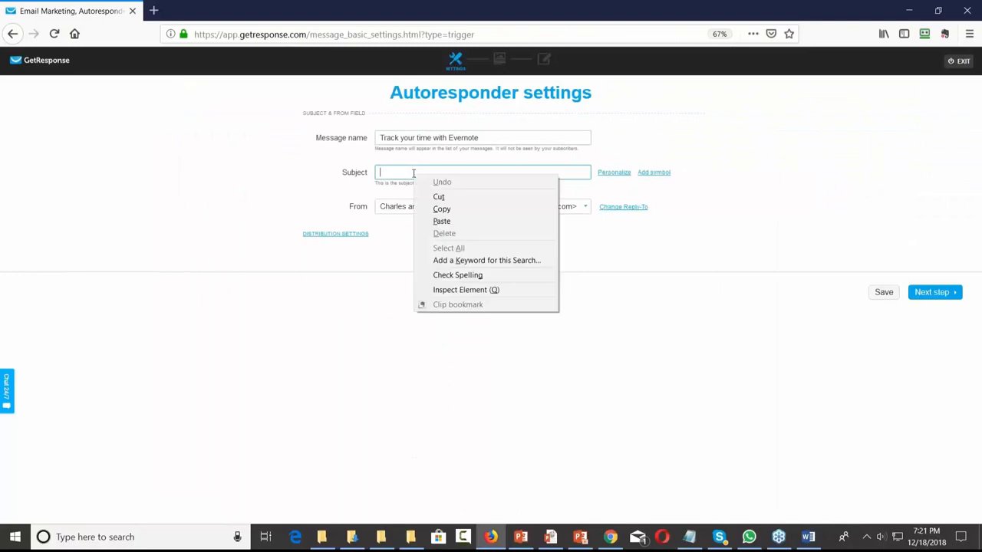
click(451, 223)
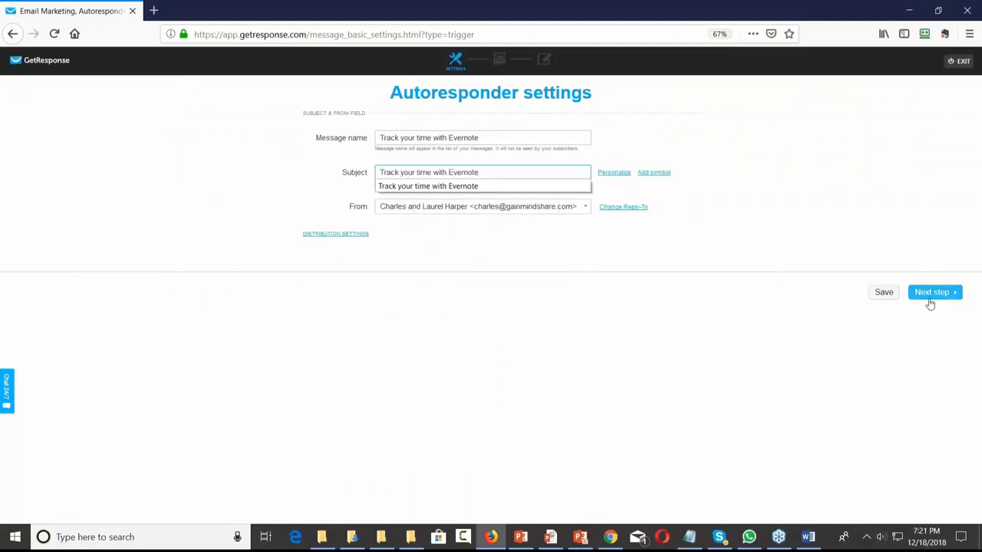
click(883, 296)
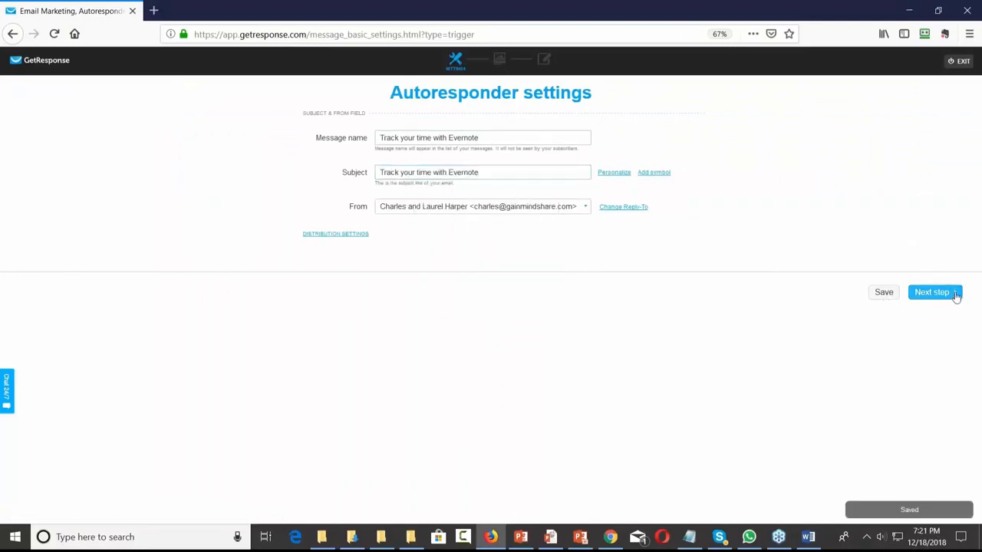
Continue to the template choice and start the email from scratch with the Blank template.
click(955, 297)
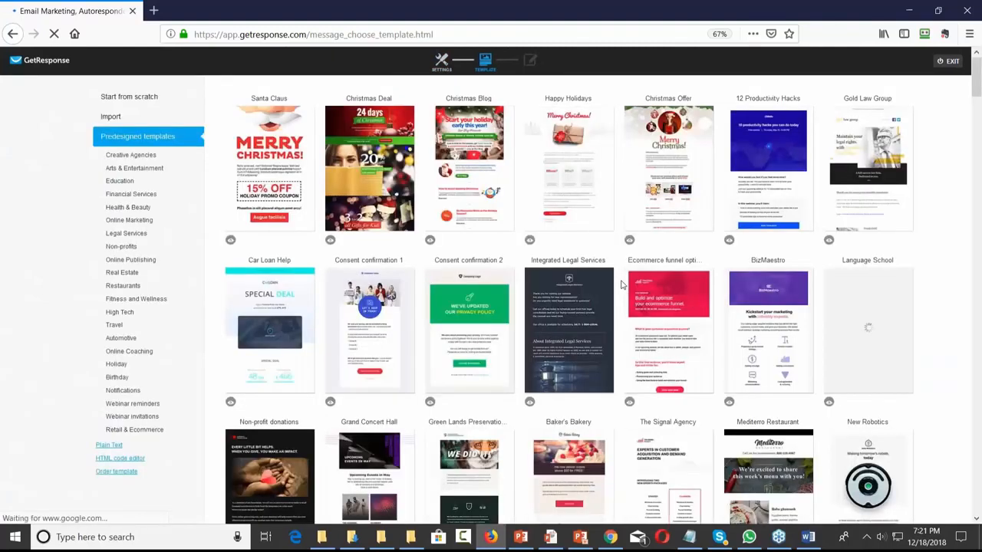
click(140, 100)
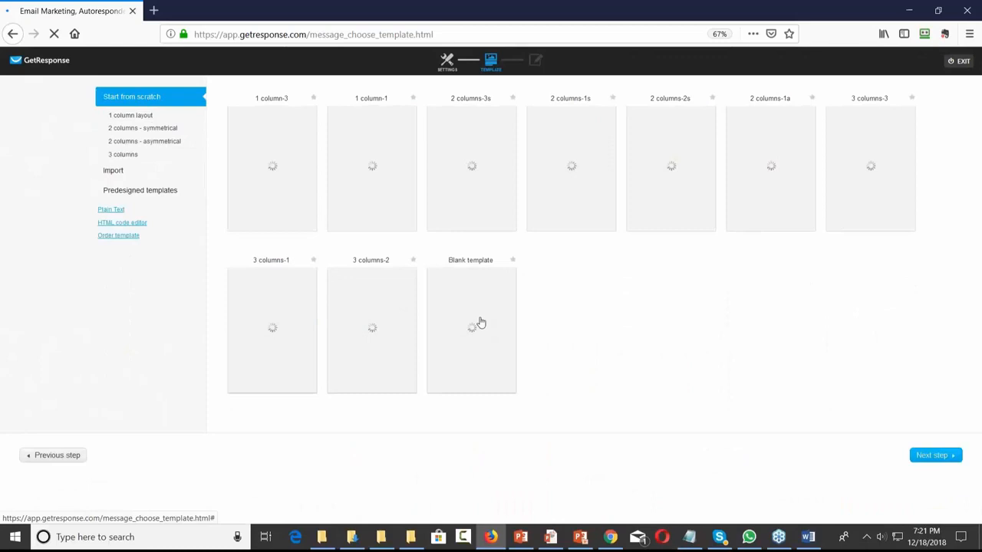
mouse_move(480, 322)
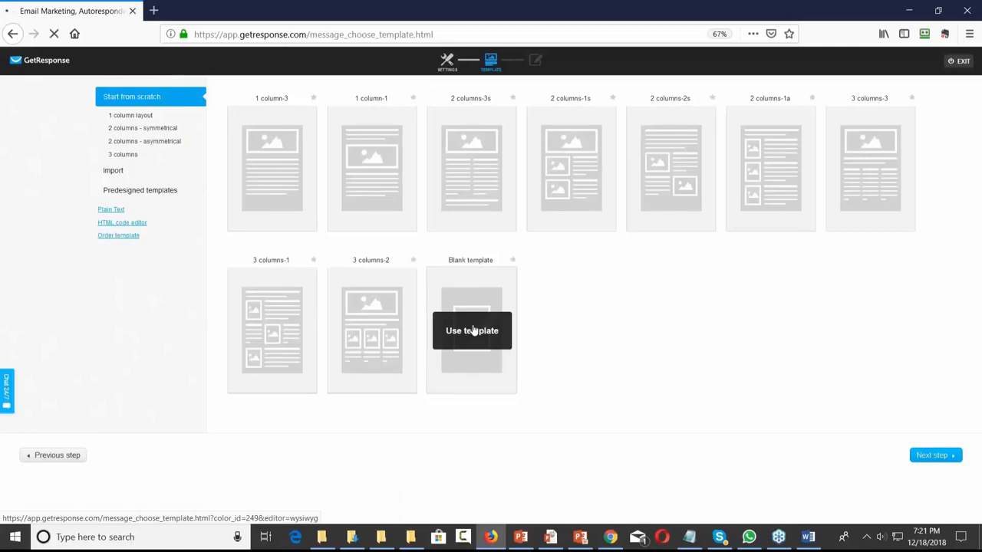
click(473, 330)
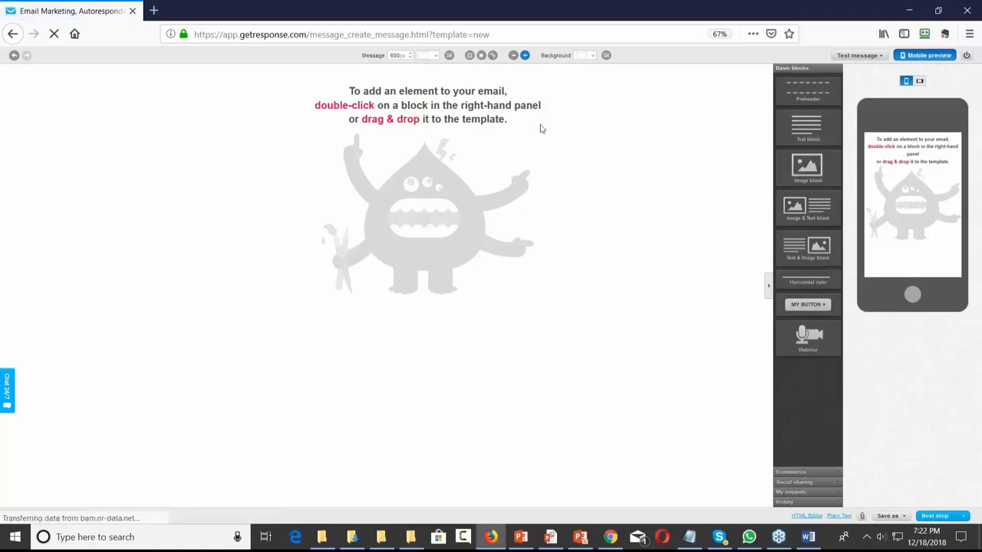
Add a text block to the empty email and delete its placeholder text.
drag(791, 125, 460, 127)
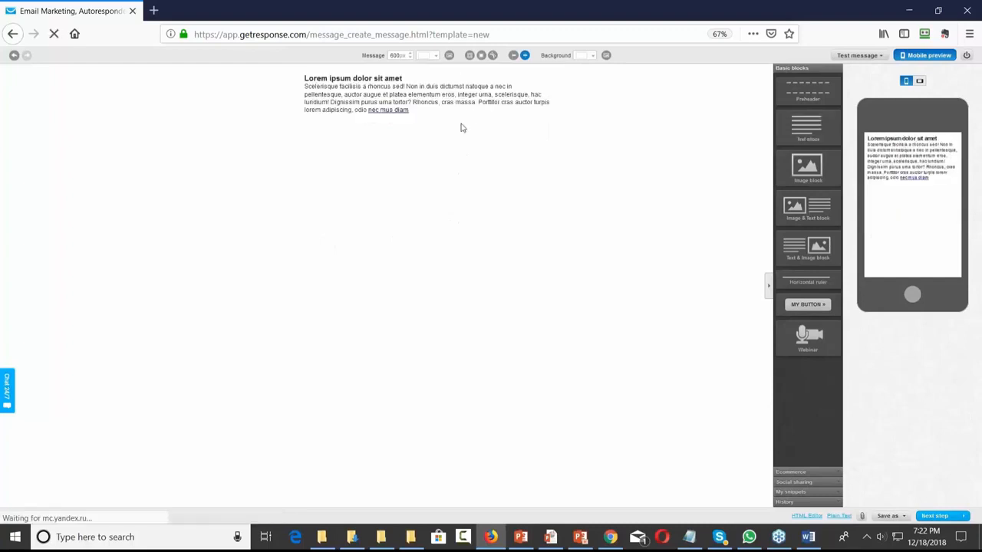
click(425, 92)
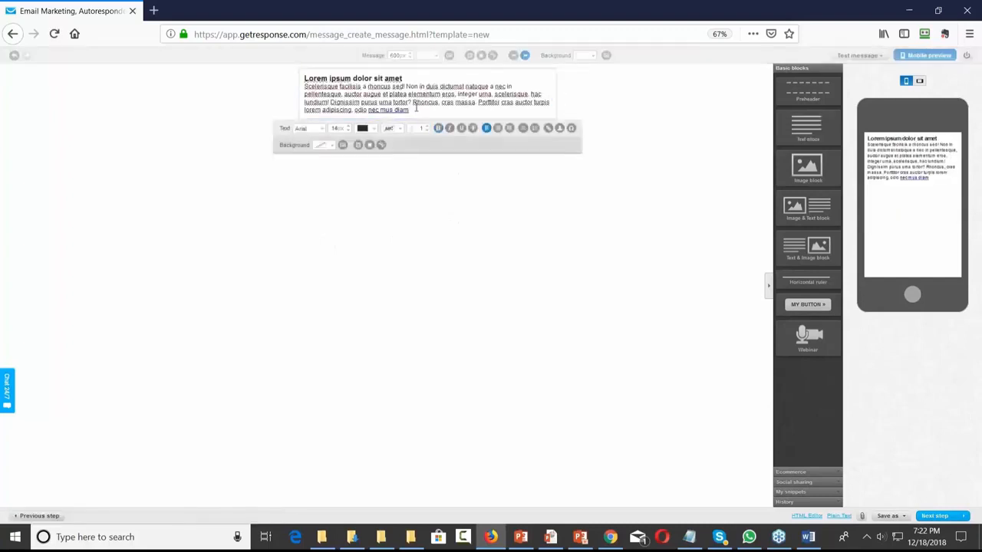
drag(411, 110, 297, 79)
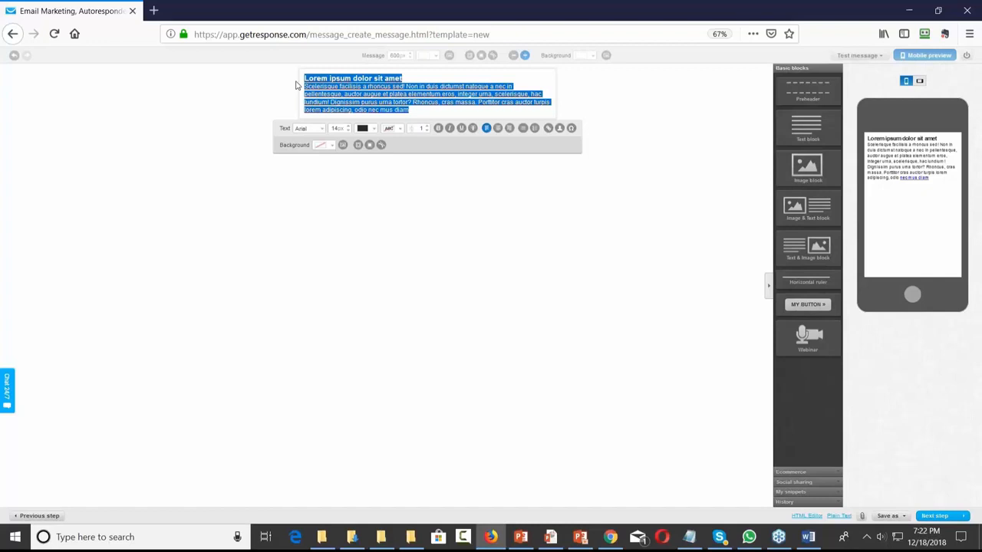
key(Delete)
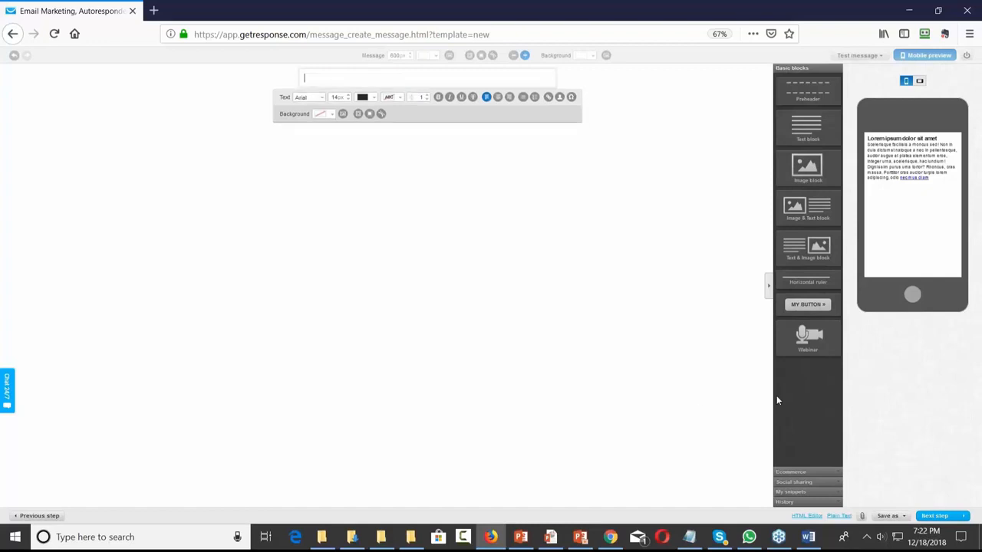
Copy the whole Email 1 body from the 5_Days_Email_Series document in Word and paste it into the GetResponse text block.
click(807, 537)
scroll(331, 262, down, 2)
drag(286, 177, 369, 375)
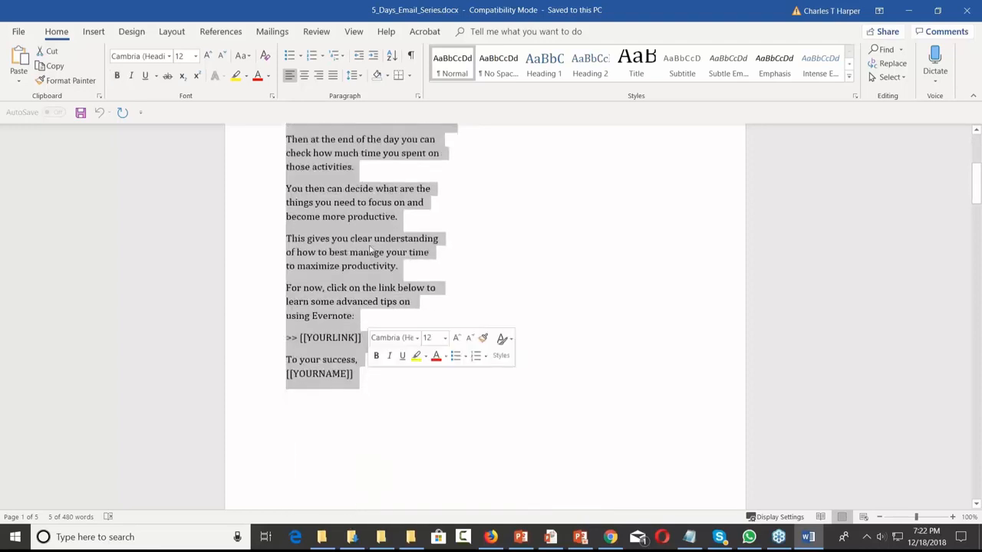
right_click(369, 204)
click(389, 233)
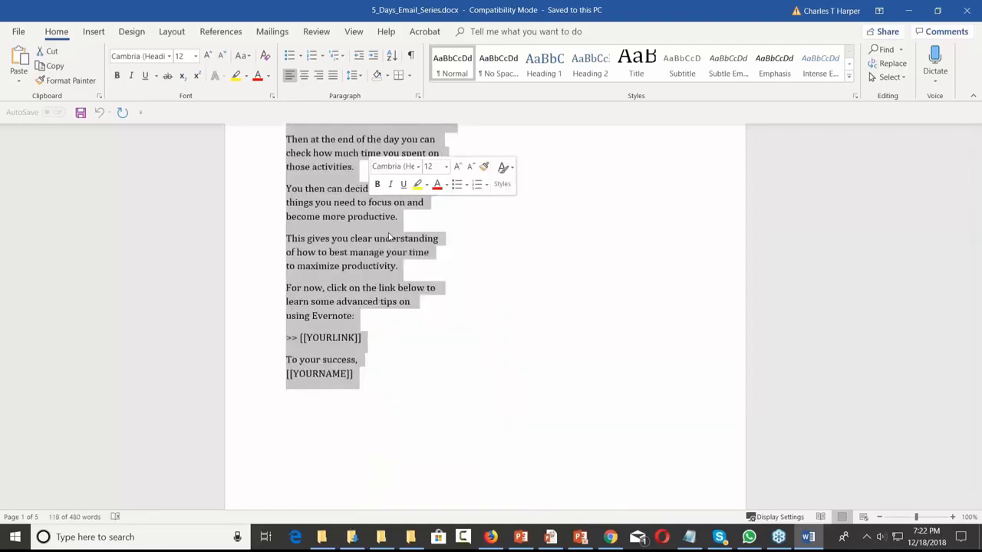
click(907, 10)
click(322, 77)
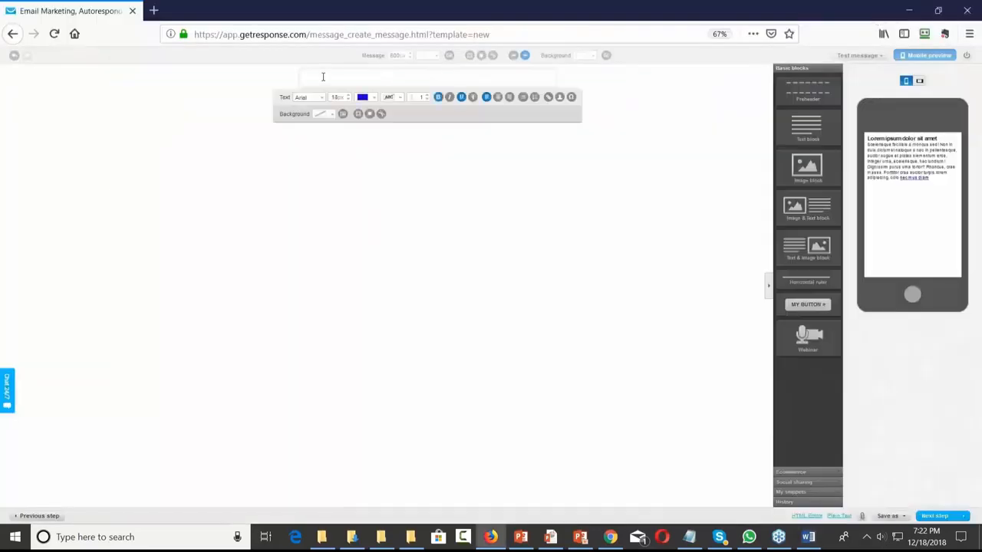
key(ctrl+v)
Separate the pasted paragraphs, the link line and the sign-off with blank lines.
click(403, 86)
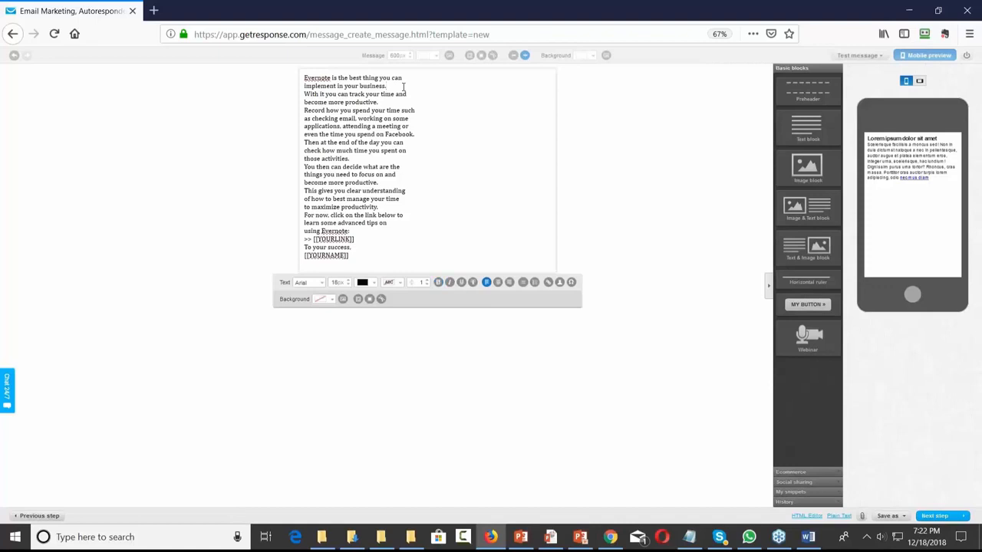
key(Return)
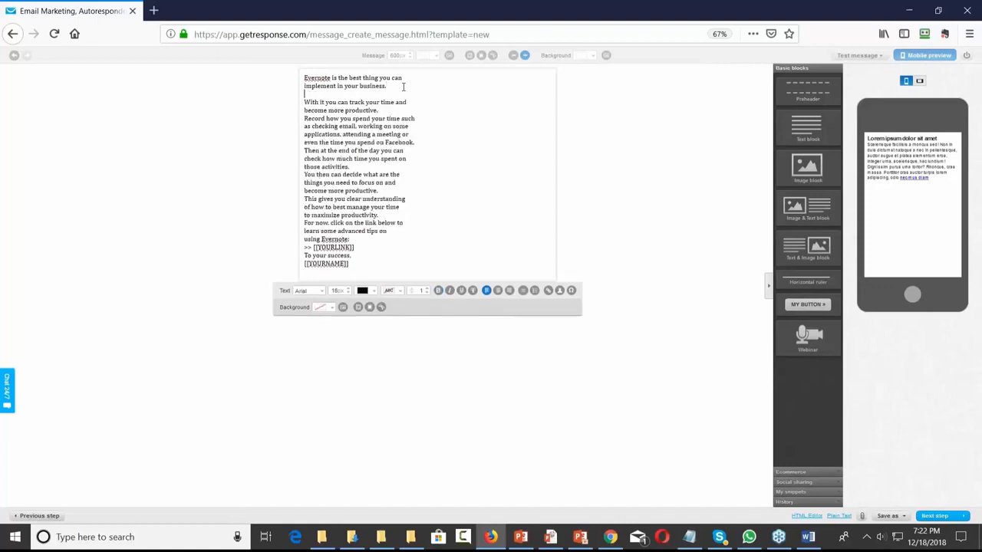
key(Return)
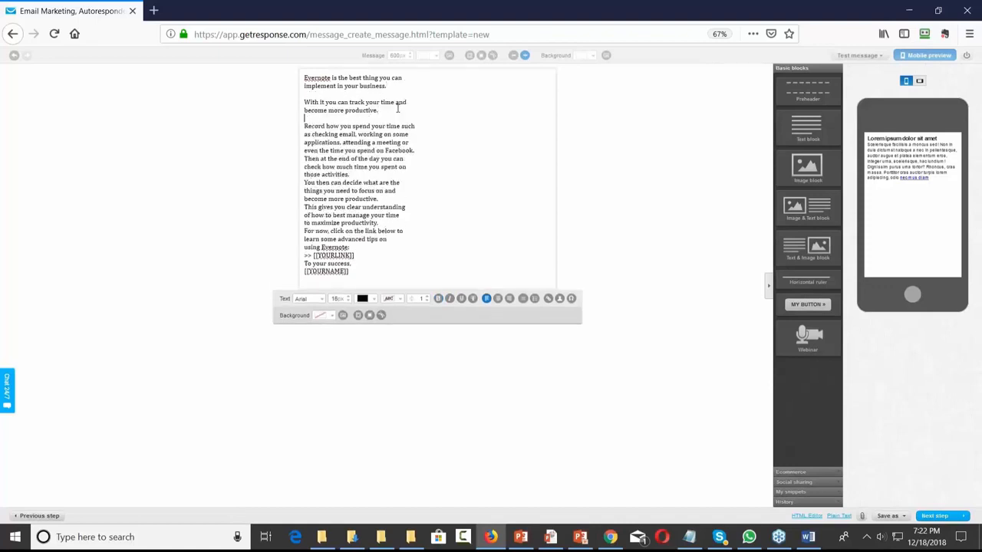
click(437, 151)
key(Return)
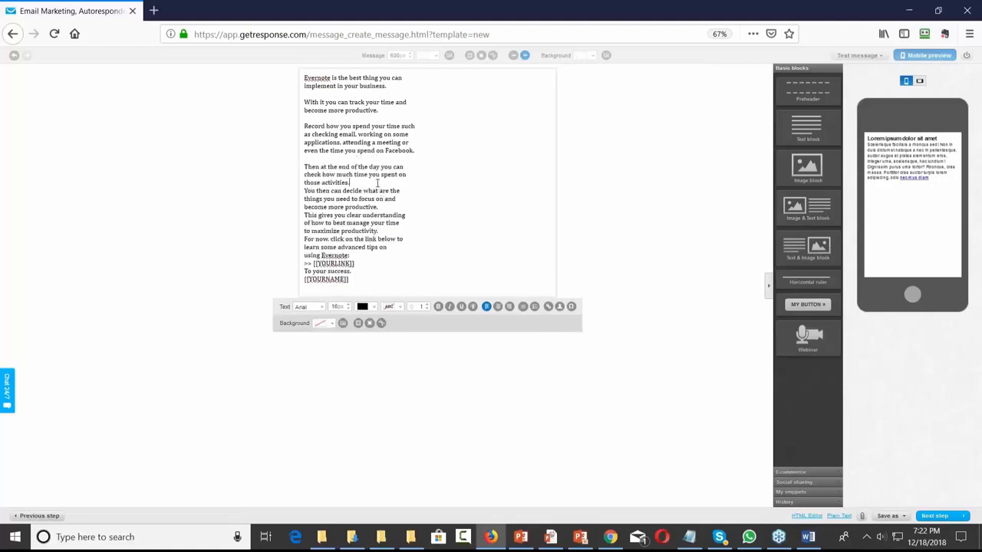
key(Return)
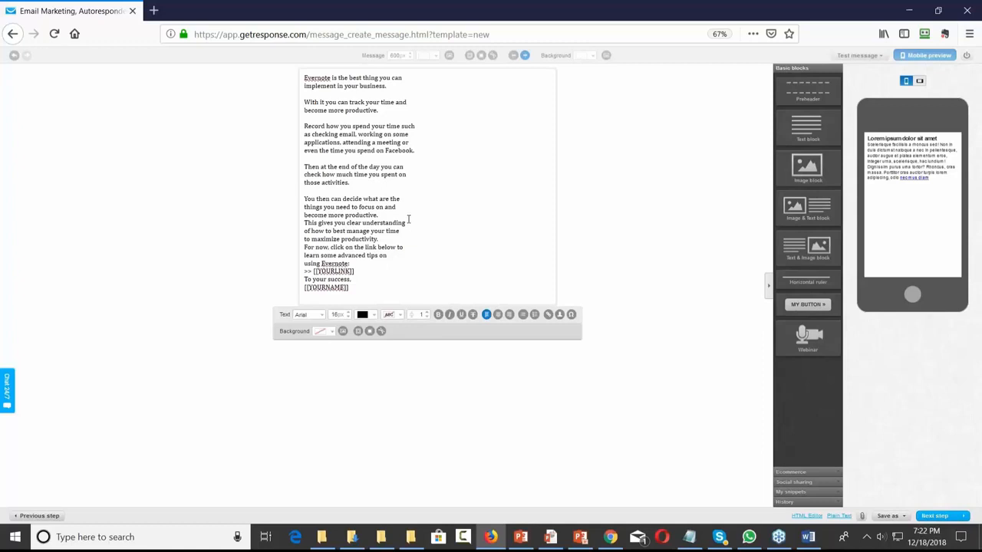
click(409, 218)
key(Return)
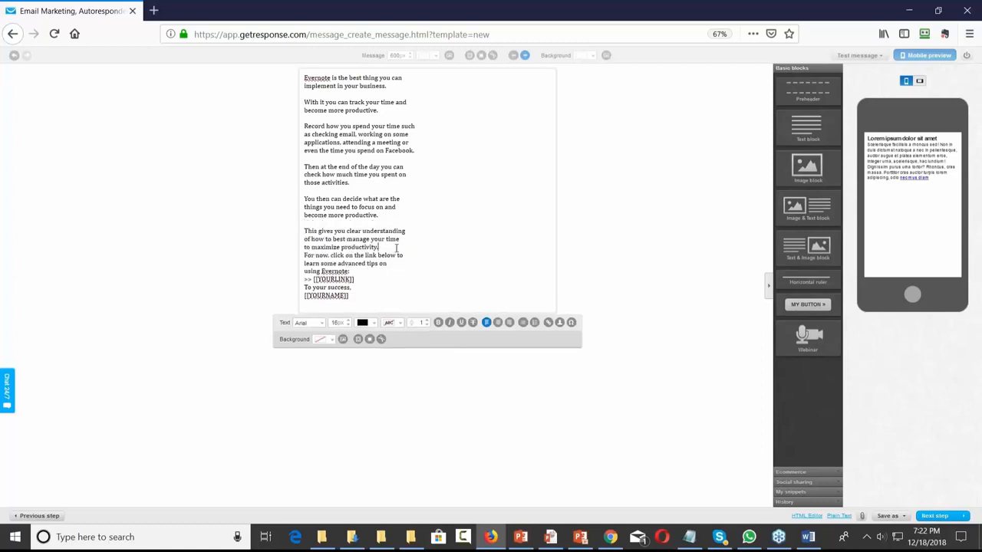
click(395, 248)
key(Return)
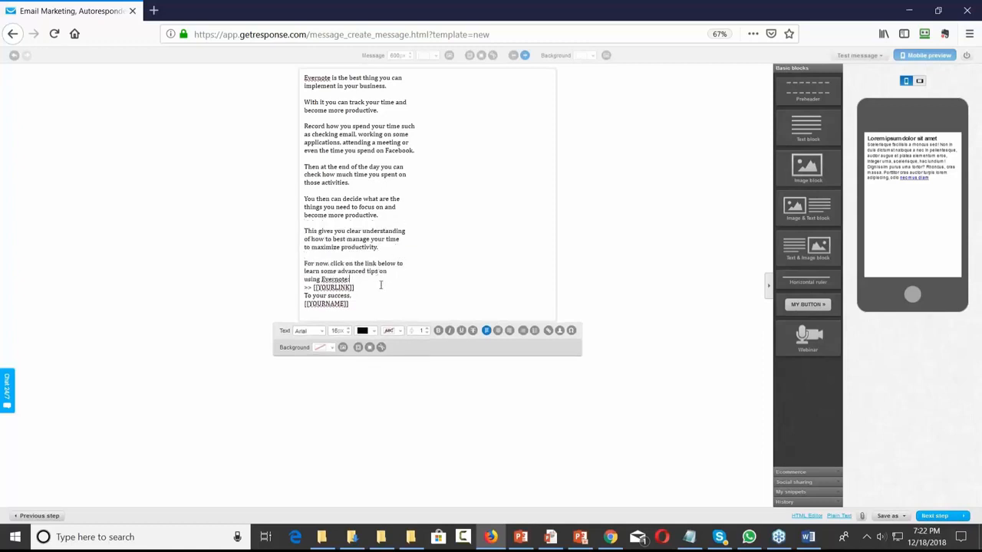
key(Return)
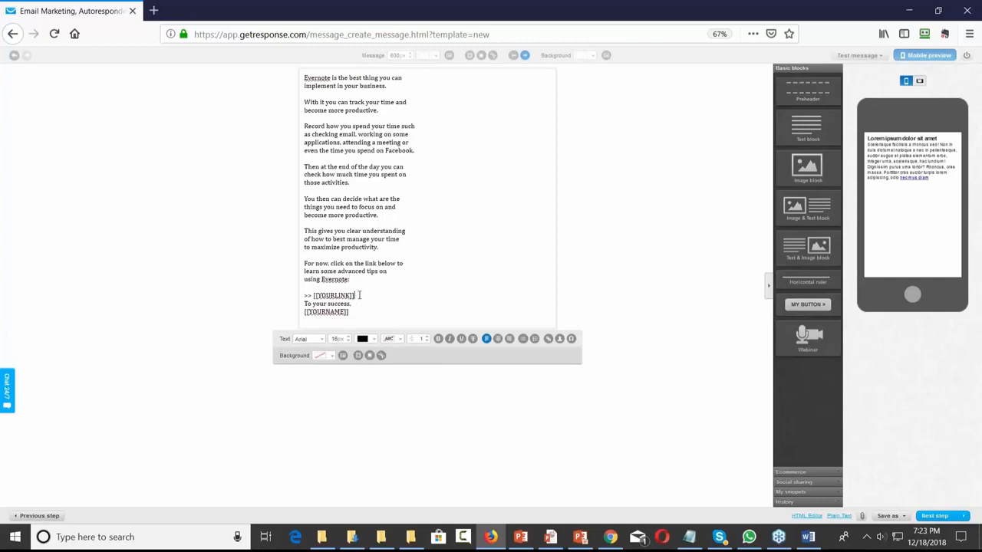
click(359, 295)
key(Return)
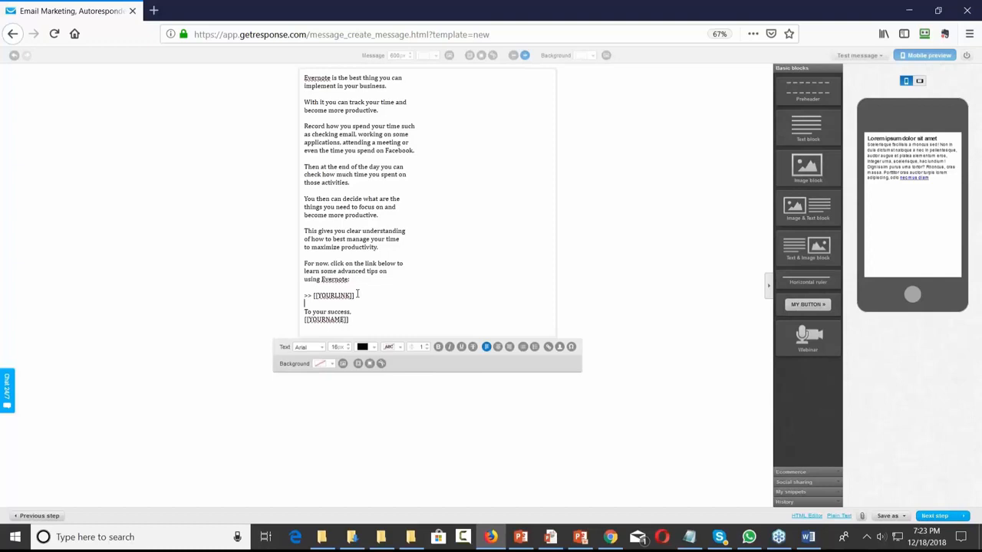
drag(304, 312, 369, 319)
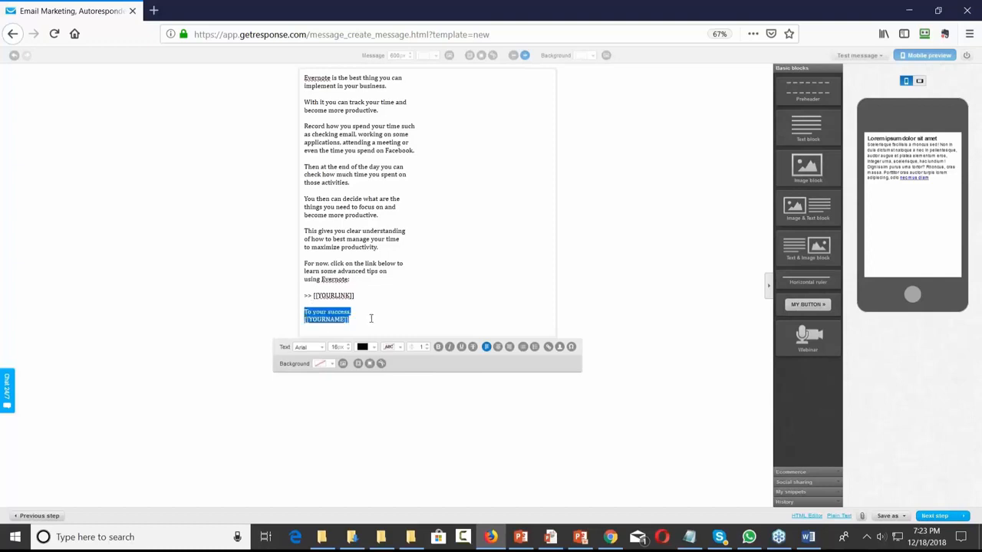
text(Thomas)
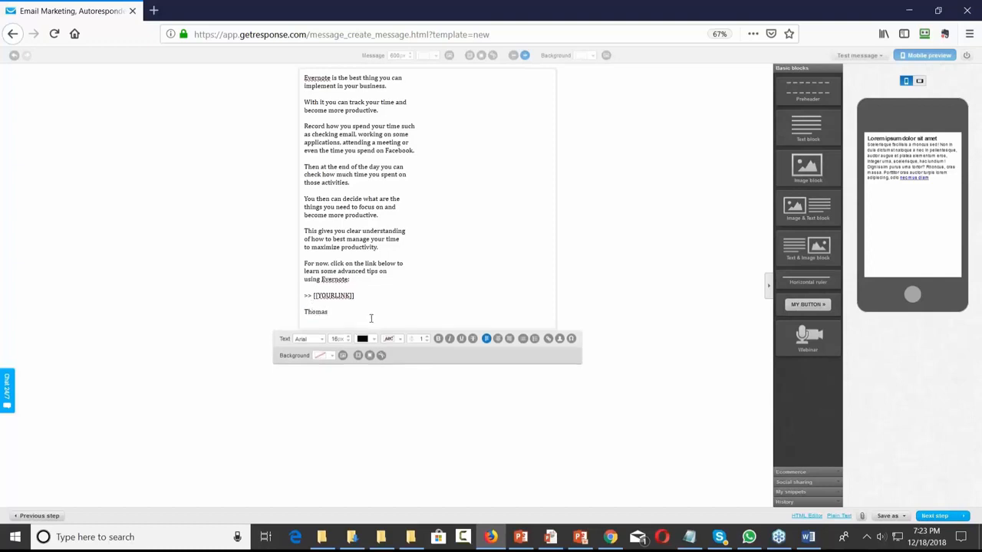
drag(313, 296, 362, 297)
text(http://titansofcentralpa.com/produc)
Add a greeting line above the first paragraph with the [[firstname]] personalization followed by a colon.
key(Return)
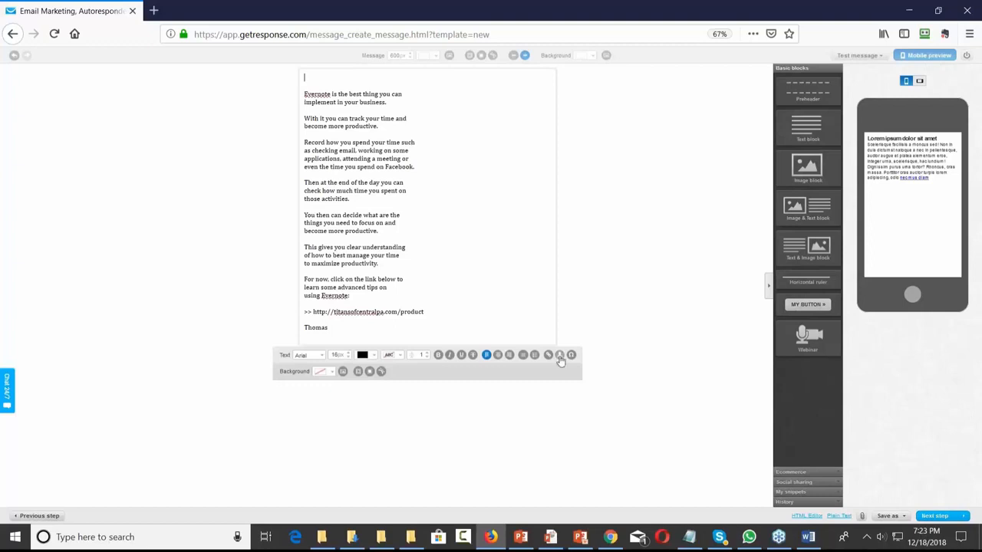
click(561, 359)
click(559, 393)
Save the message as a draft and open its plain text version.
click(889, 515)
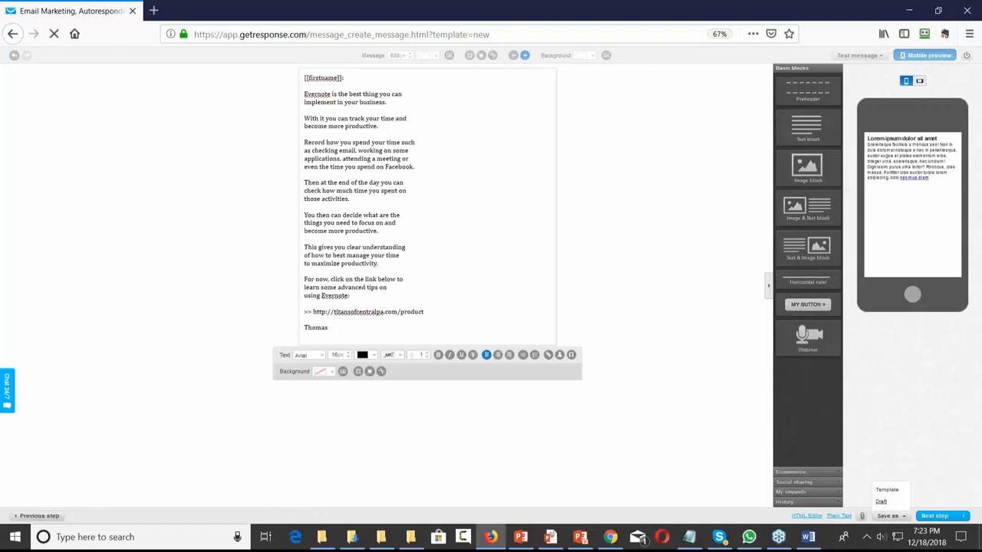
click(881, 501)
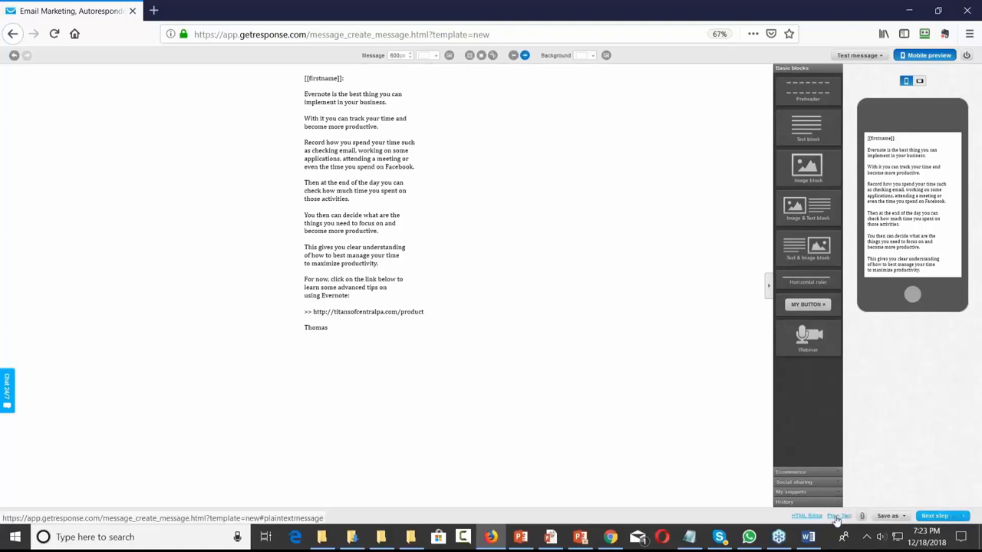
click(837, 516)
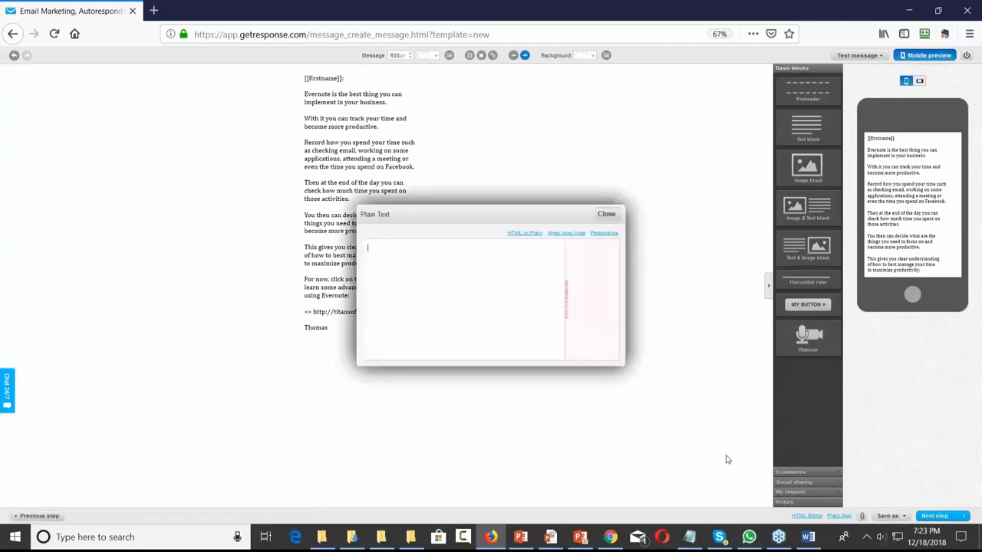
Generate the plain text version from the HTML message and separate its greeting and first three paragraphs with blank lines.
click(524, 235)
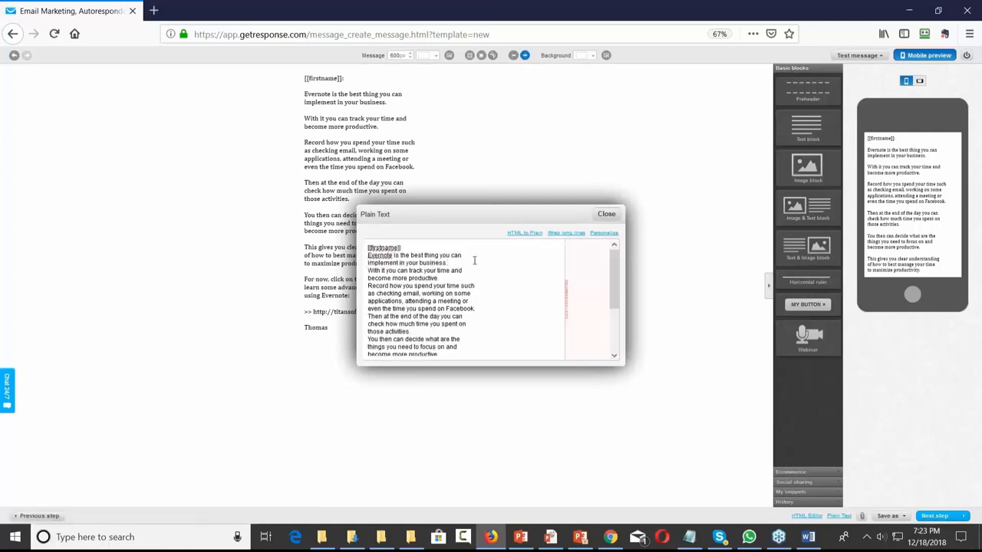
key(Return)
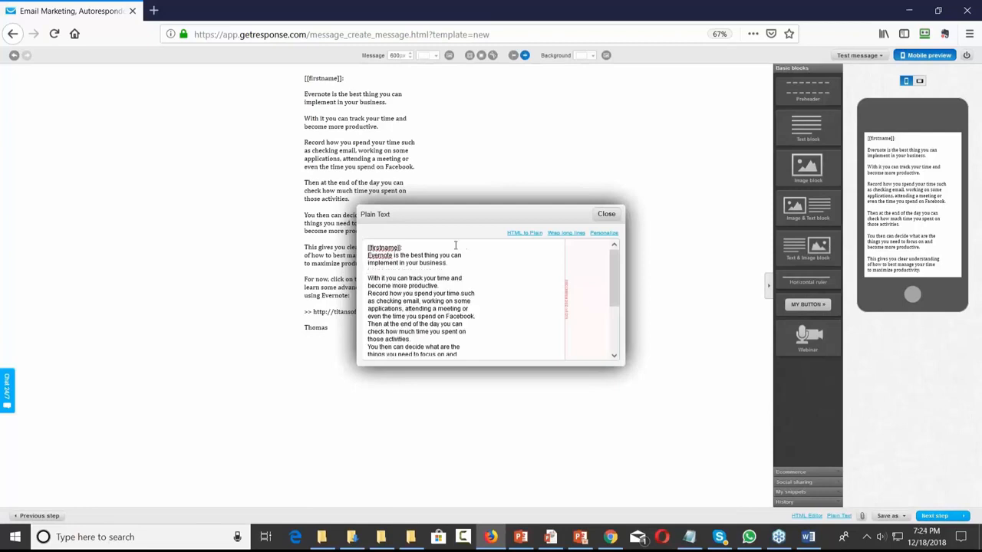
key(Return)
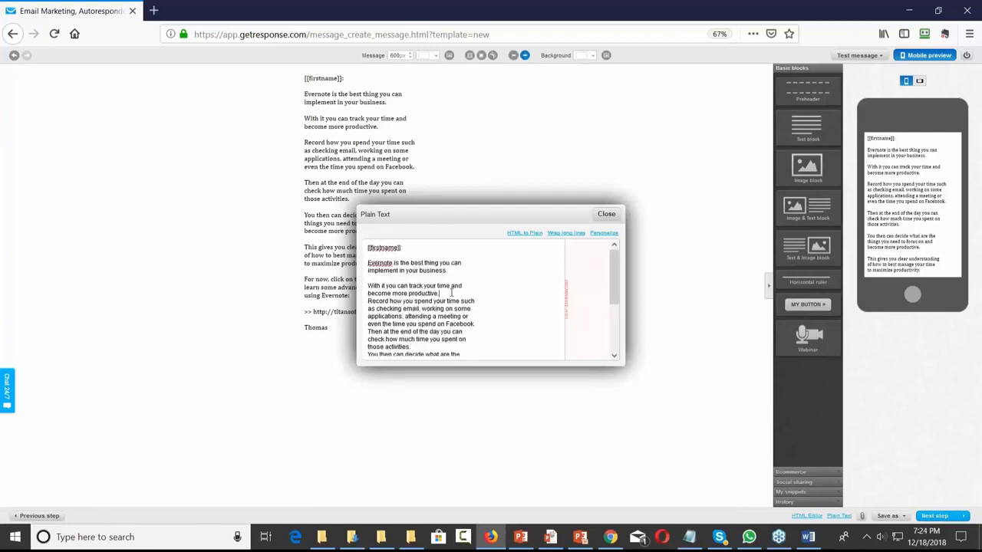
key(Return)
click(491, 332)
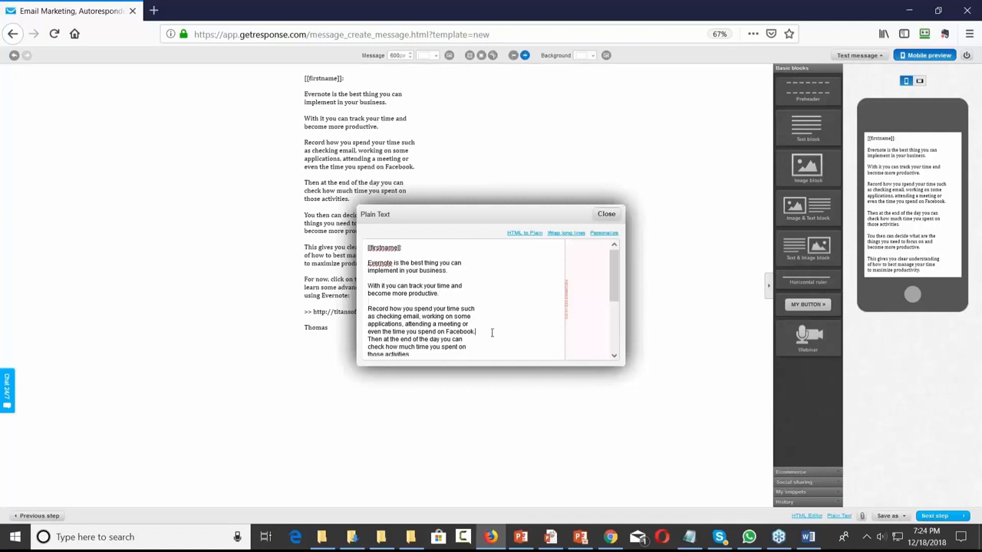
key(Return)
Add blank lines after the plain text paragraphs about those activities, becoming more productive and maximizing productivity.
scroll(476, 326, down, 2)
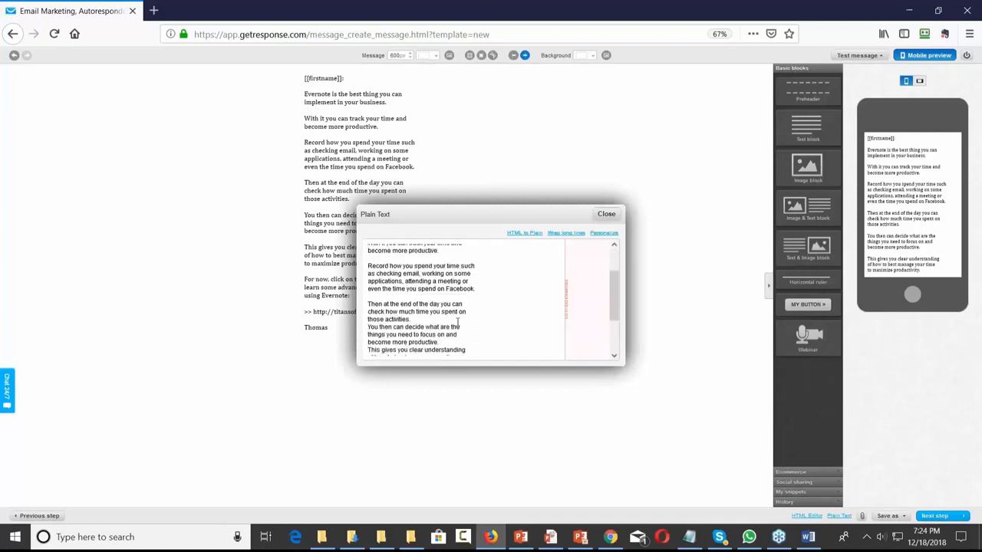
click(457, 321)
key(Return)
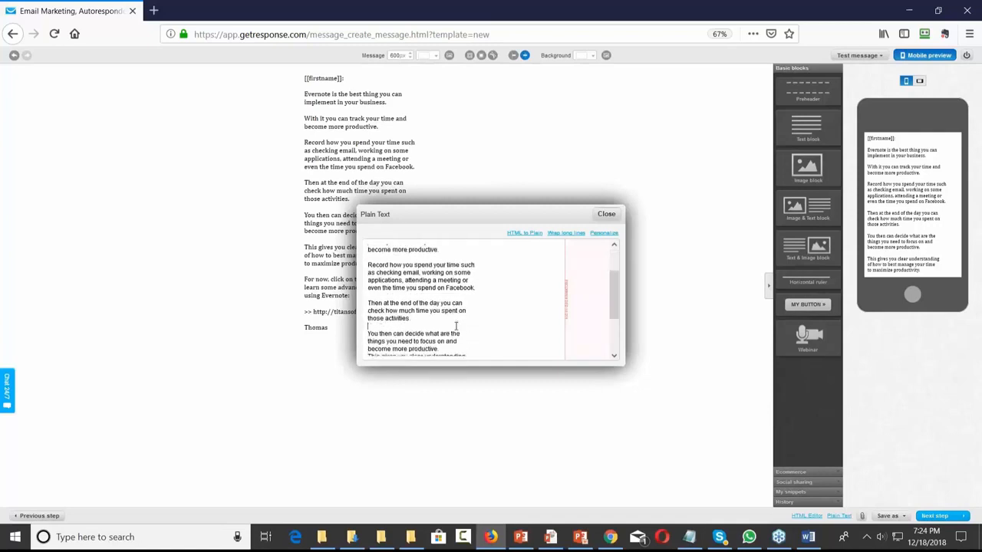
scroll(452, 314, down, 2)
key(Return)
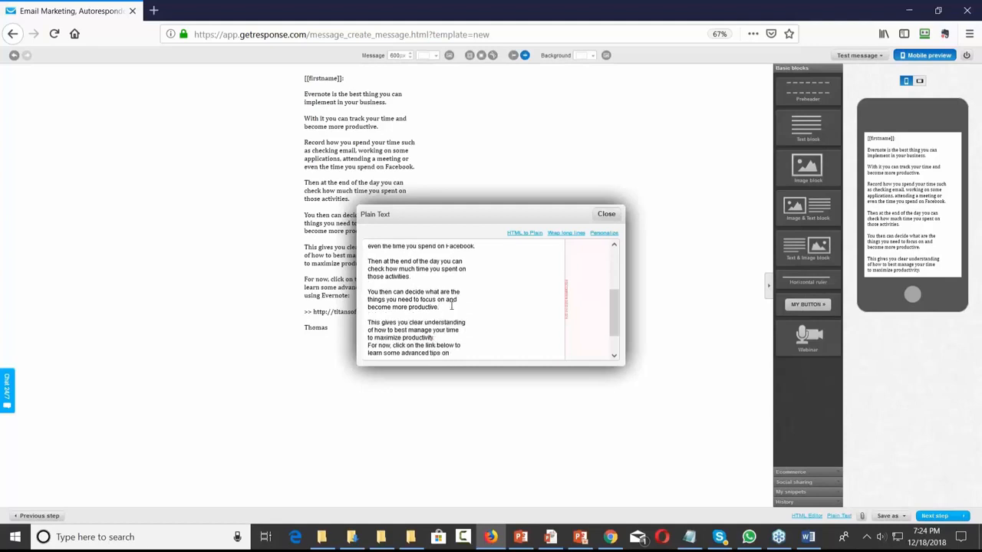
click(449, 338)
key(Return)
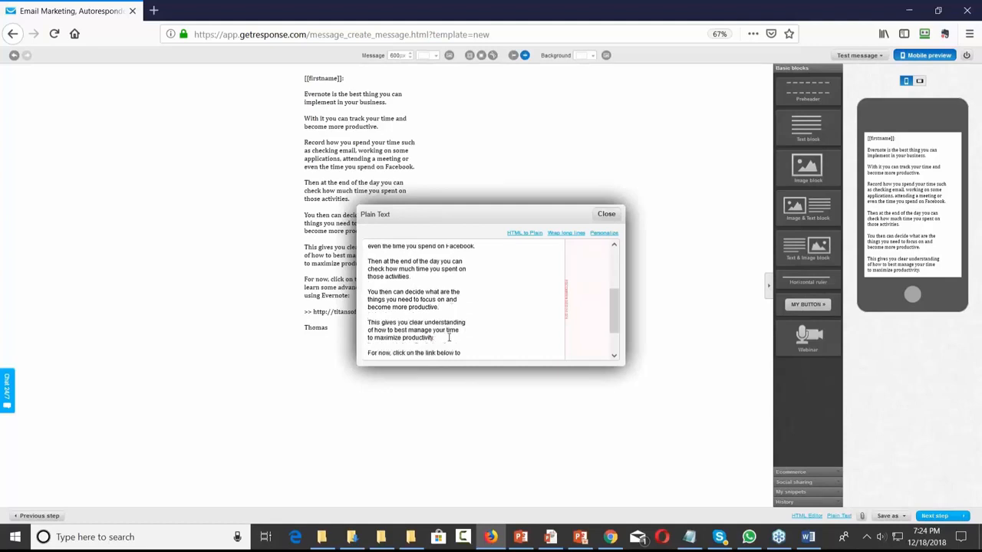
Keep the closing paragraph in one block and add blank lines before and after the product link in the plain text.
scroll(450, 337, down, 2)
click(458, 321)
key(Return)
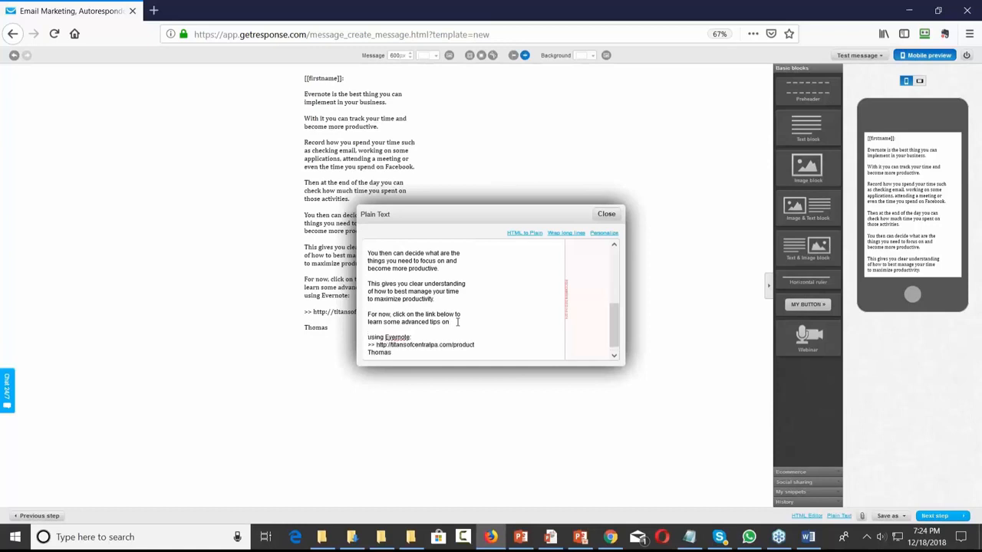
key(Delete)
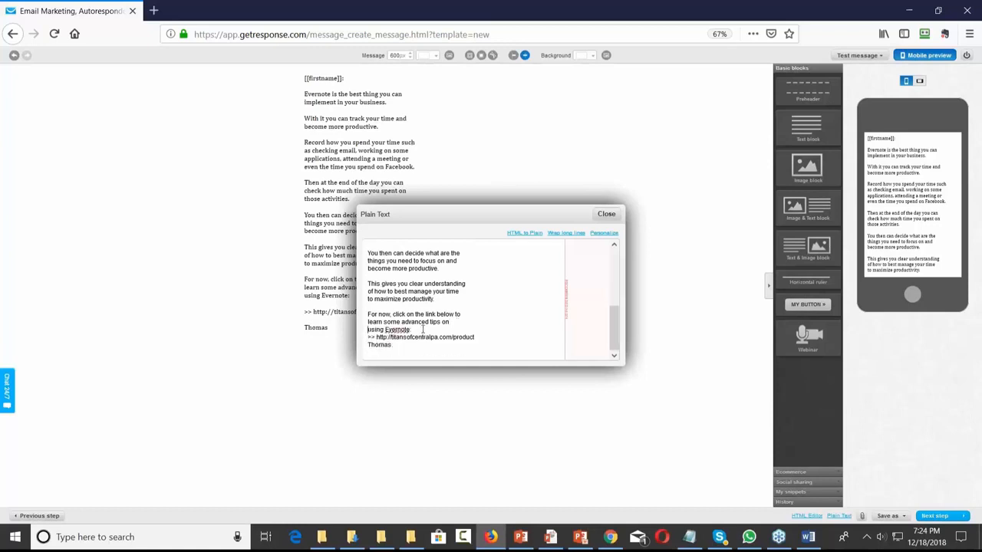
key(Return)
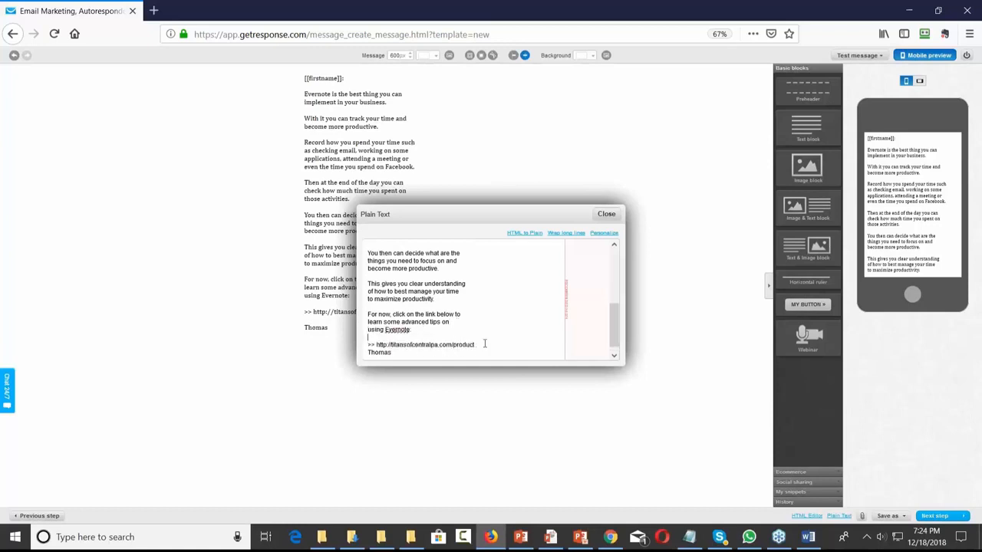
key(Return)
scroll(483, 340, up, 5)
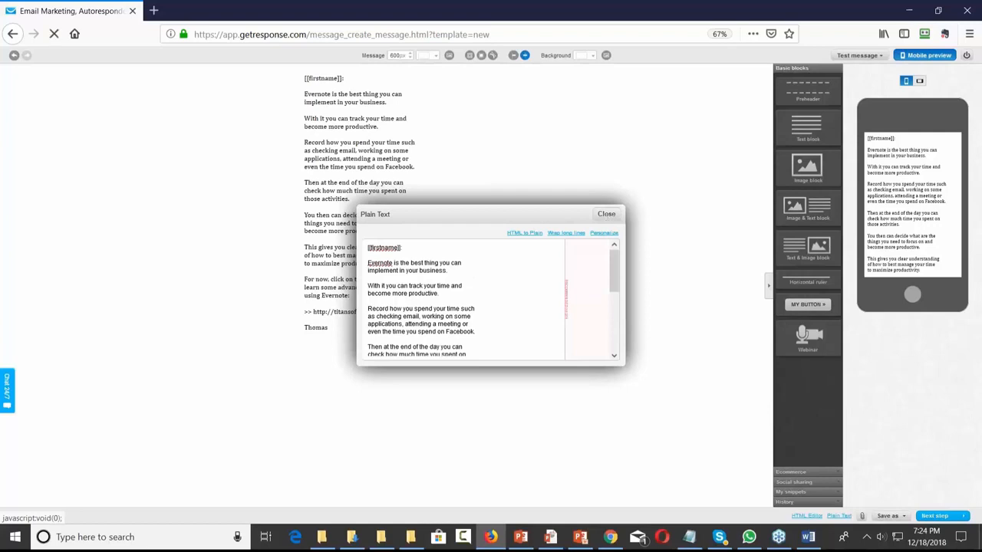
Close the plain text version and continue to the autoresponder's scheduling page.
click(605, 214)
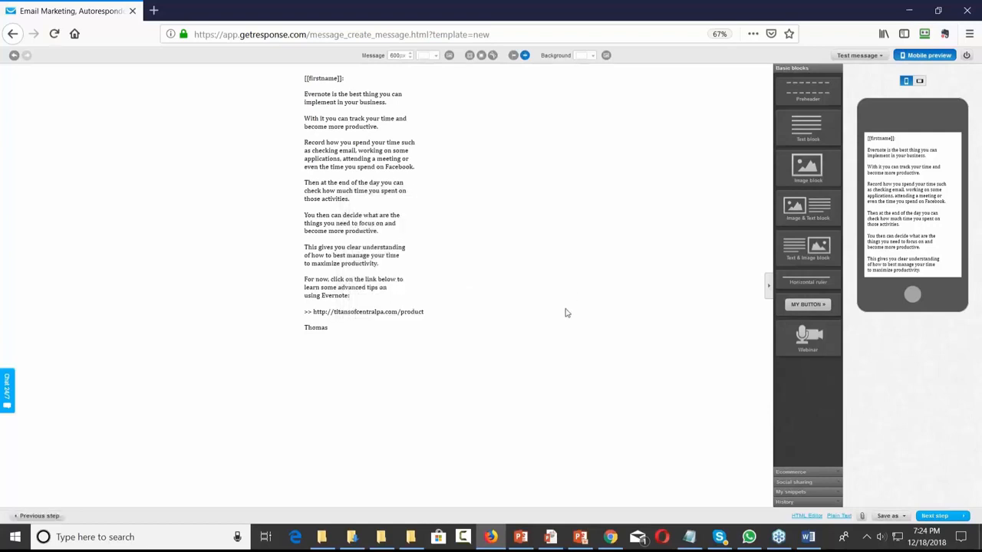
click(963, 519)
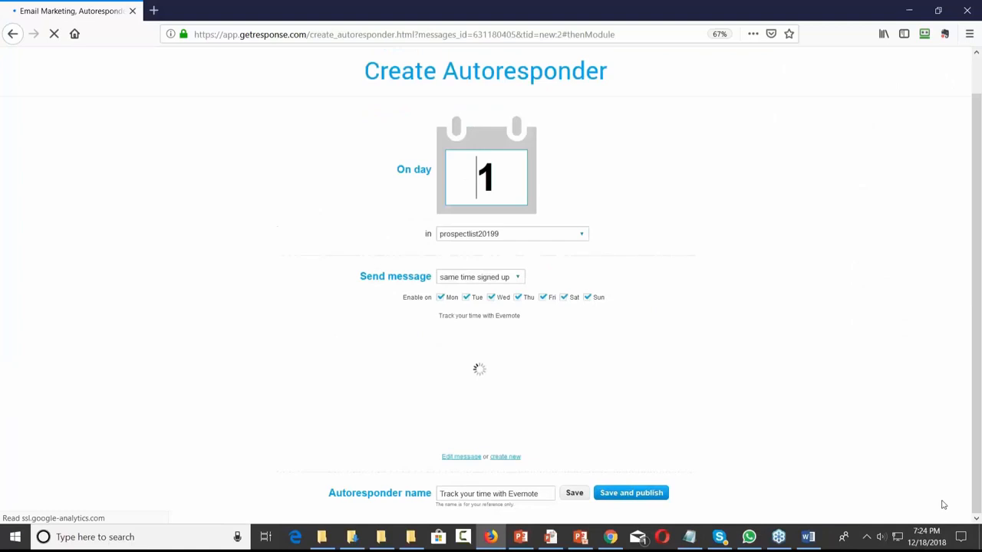
mouse_move(442, 334)
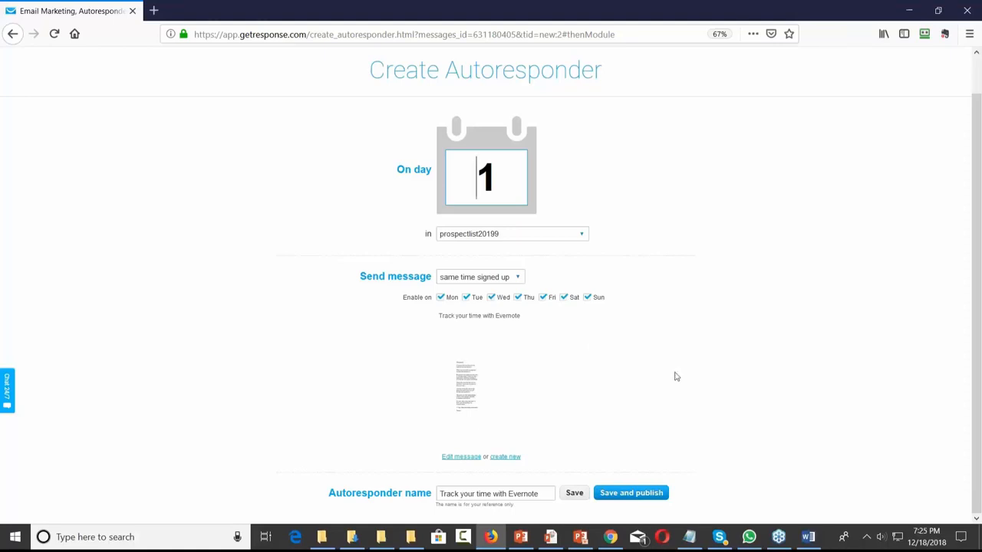
mouse_move(520, 428)
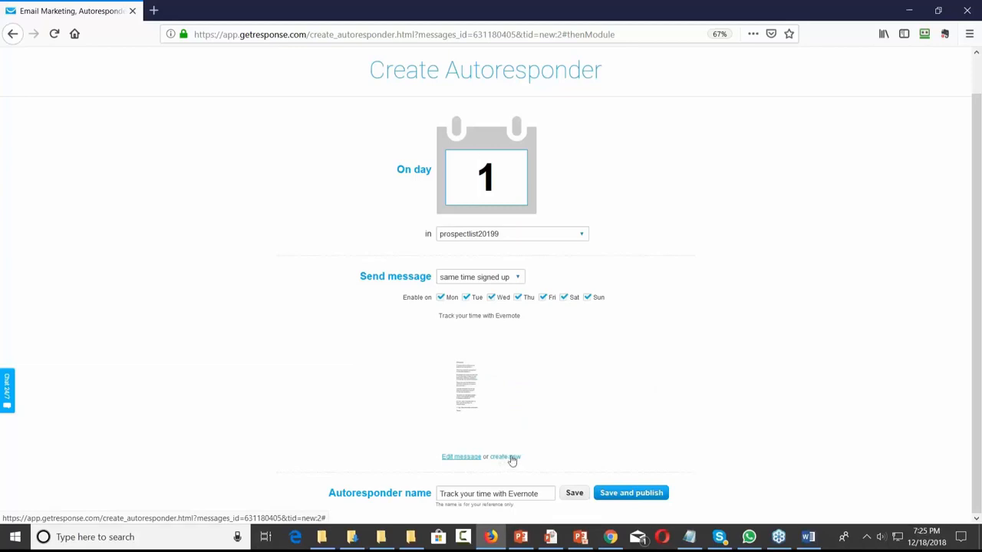
Set the autoresponder to day 2 in prospectlist20199 and start creating a new message for it.
click(512, 457)
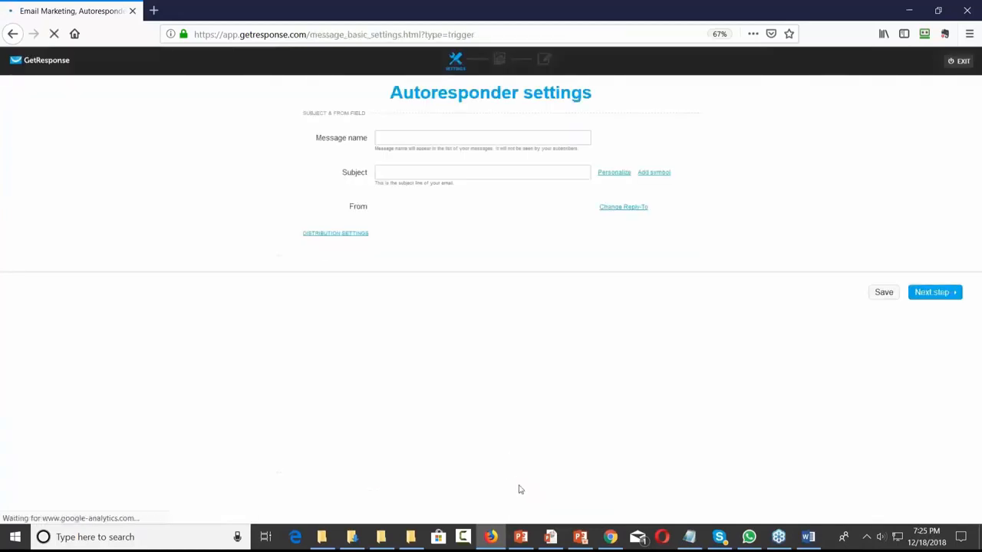
click(13, 34)
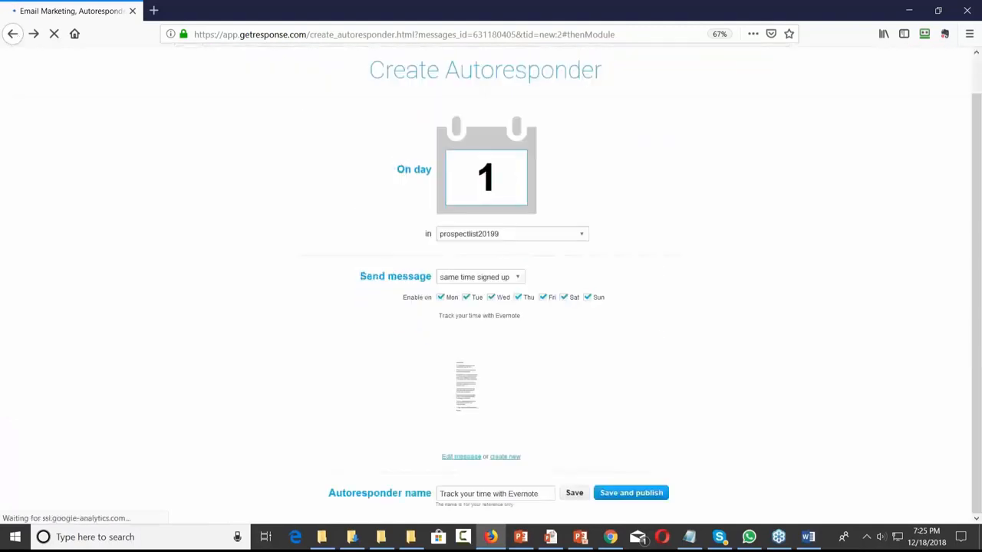
click(499, 167)
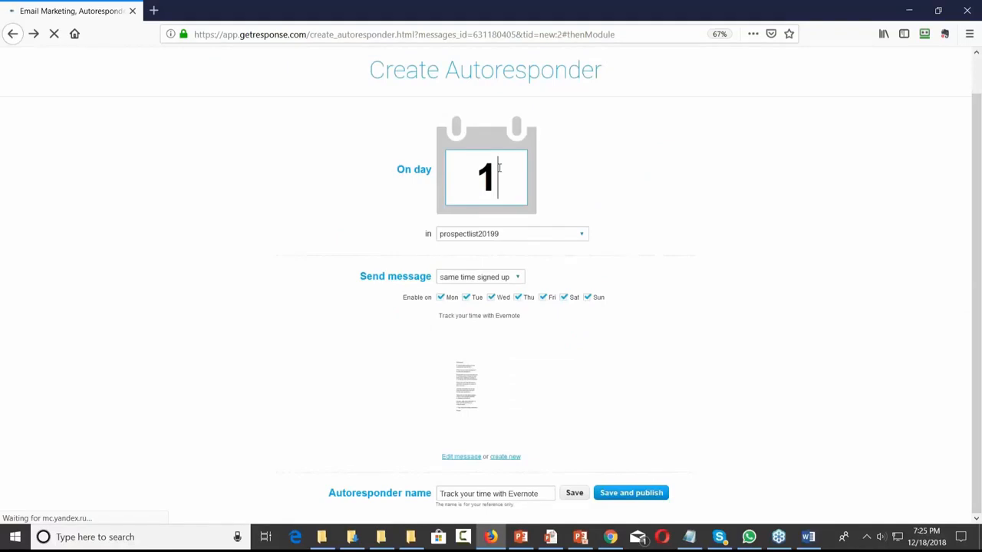
key(BackSpace)
text(2)
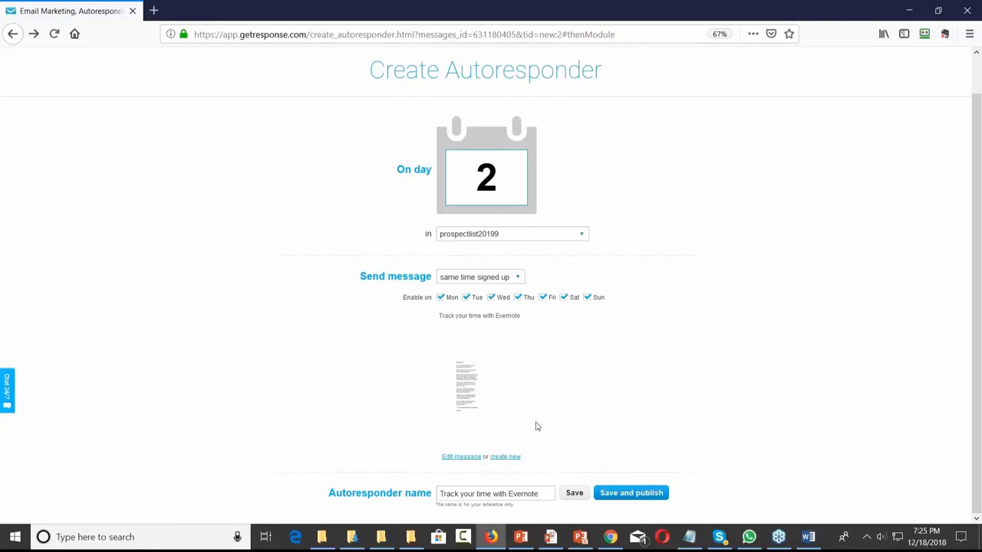
click(507, 459)
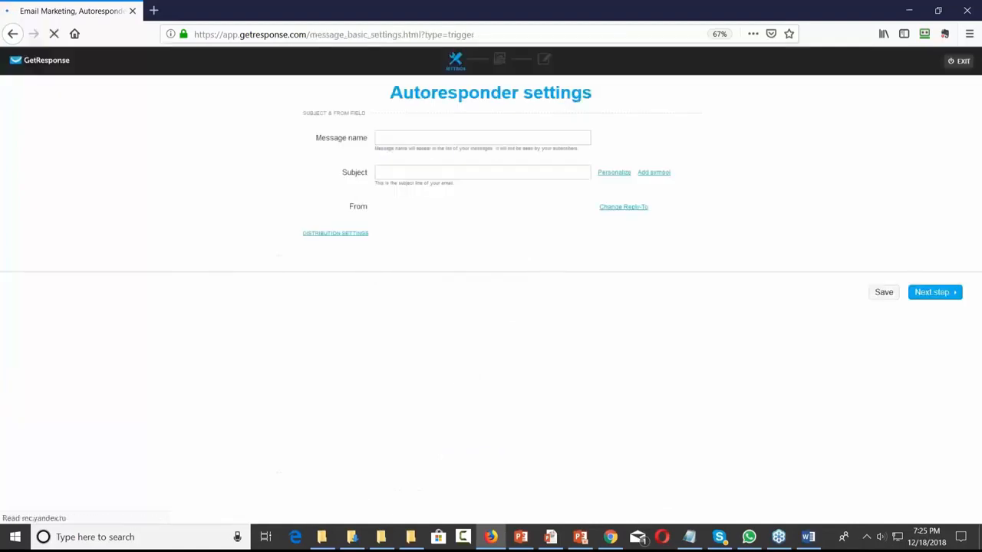
Switch to the 5_Days_Email_Series document in Word, look through emails 2 to 5 and return to the autoresponder settings.
click(808, 536)
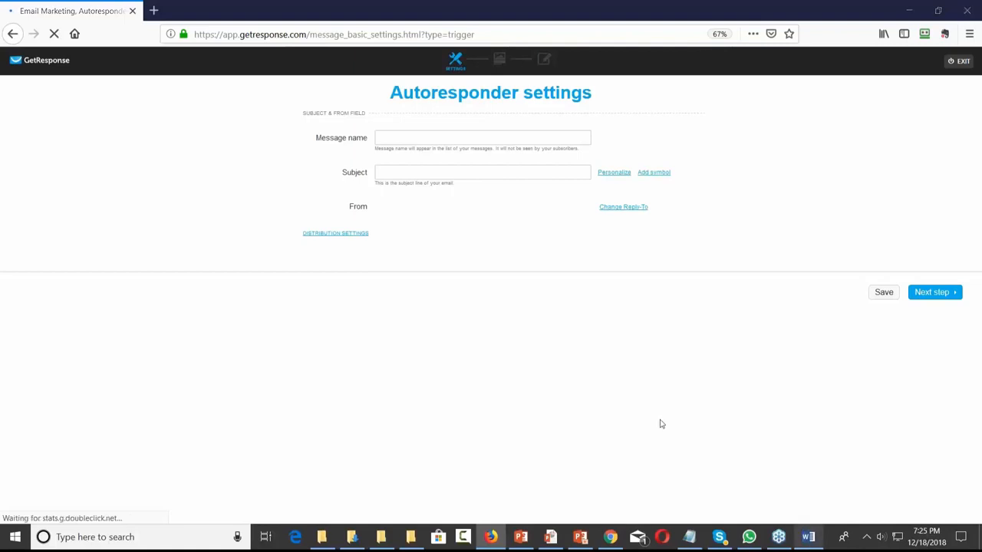
click(556, 333)
scroll(557, 333, down, 10)
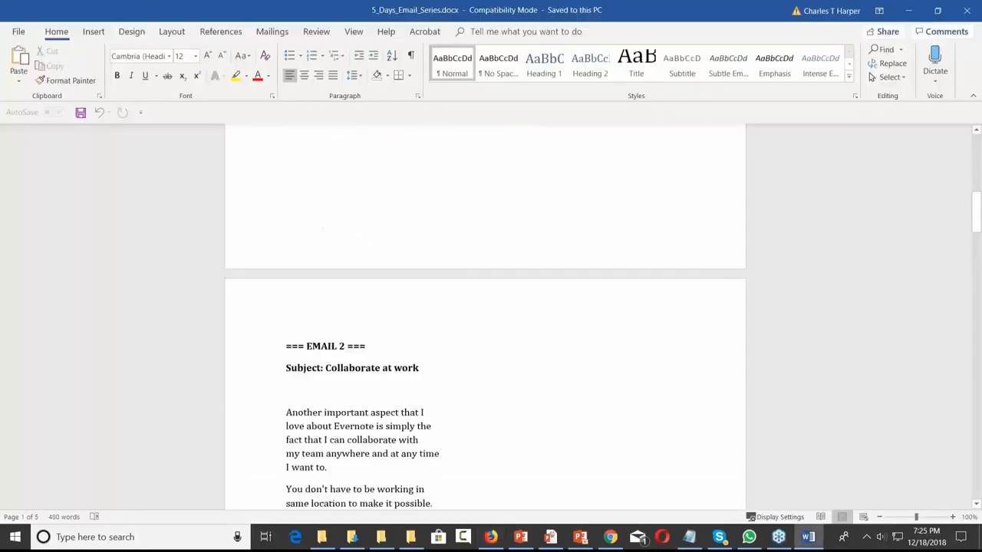
click(421, 151)
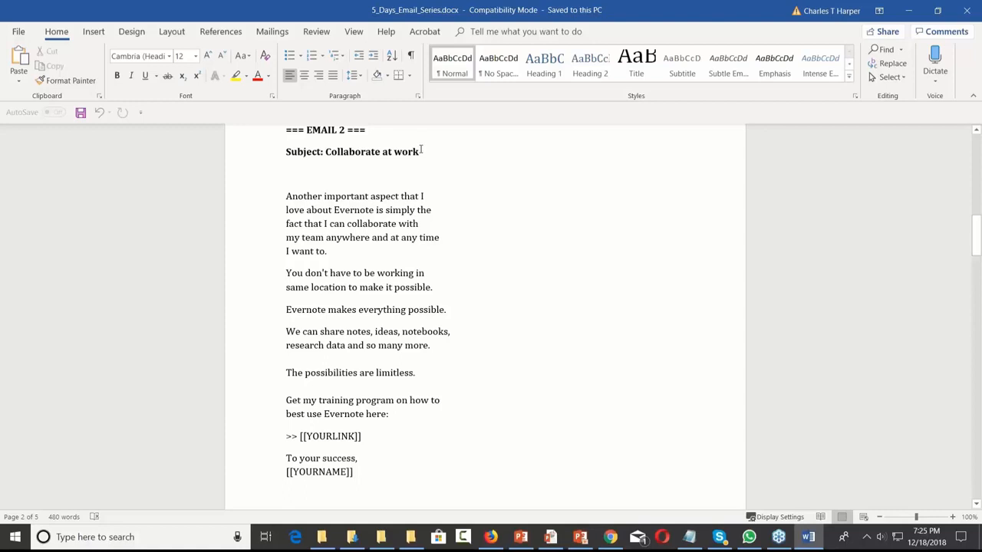
scroll(421, 151, down, 10)
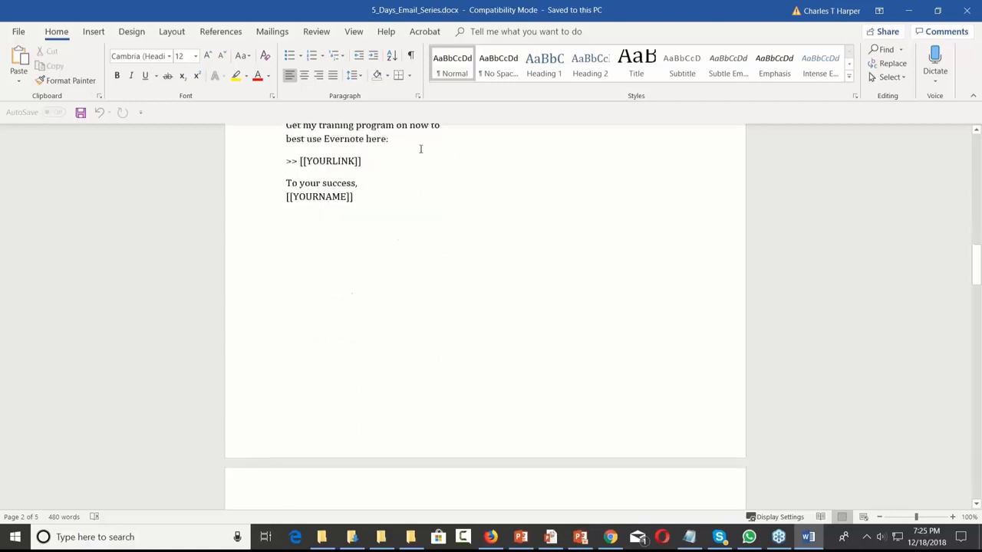
scroll(420, 148, down, 10)
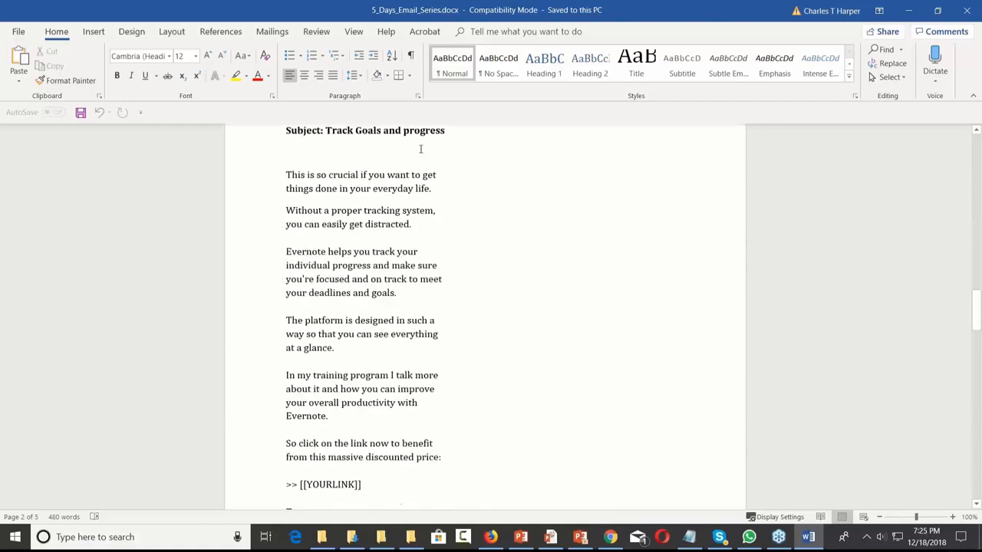
scroll(420, 148, down, 10)
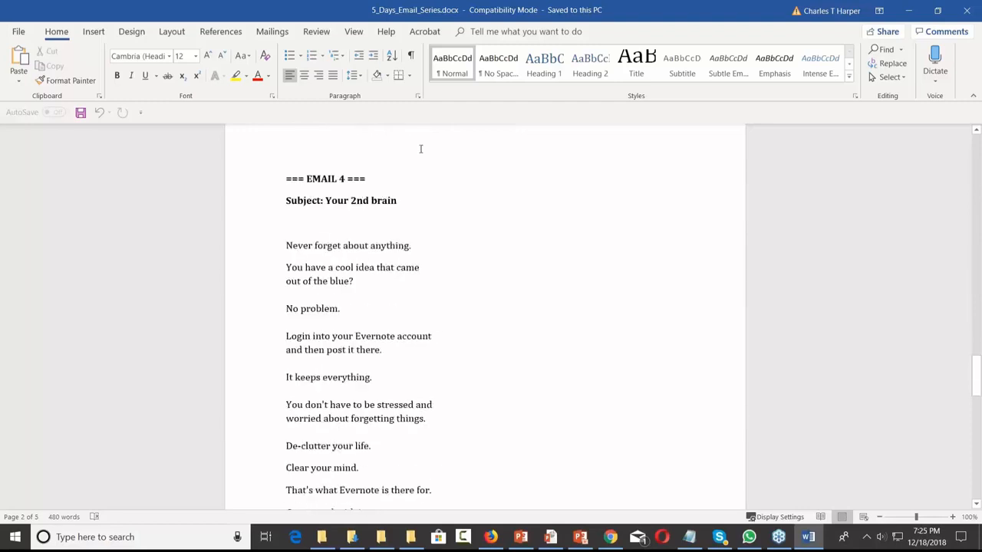
scroll(421, 148, down, 10)
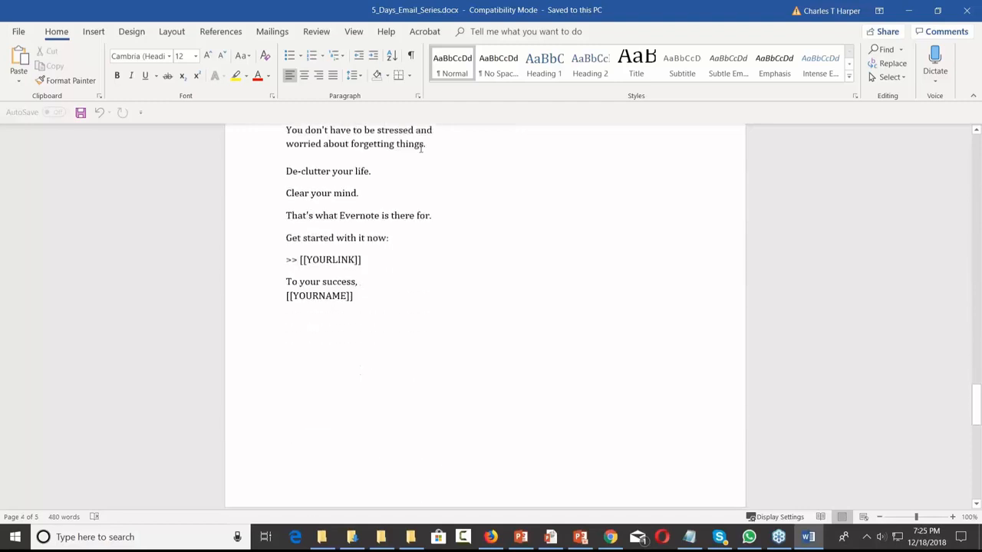
scroll(420, 149, down, 5)
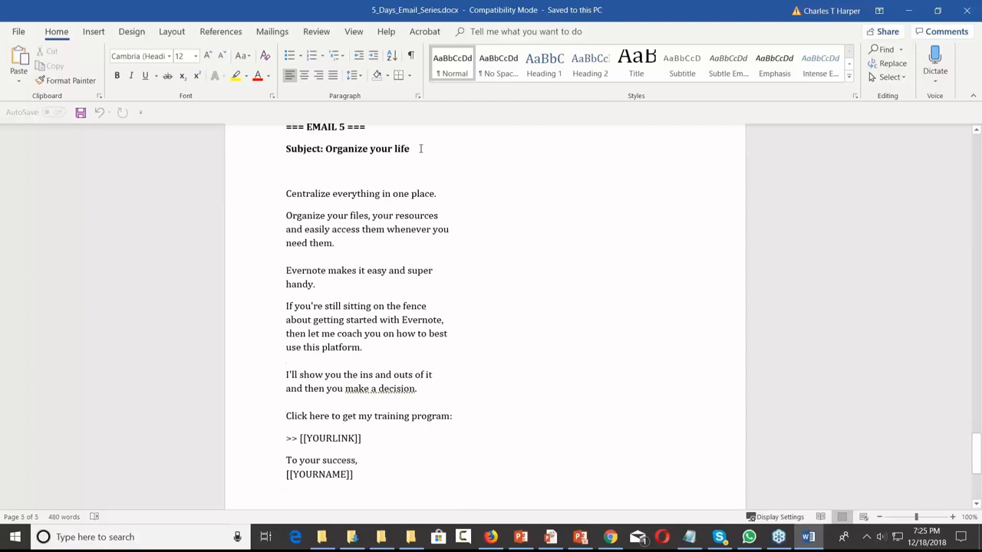
click(907, 10)
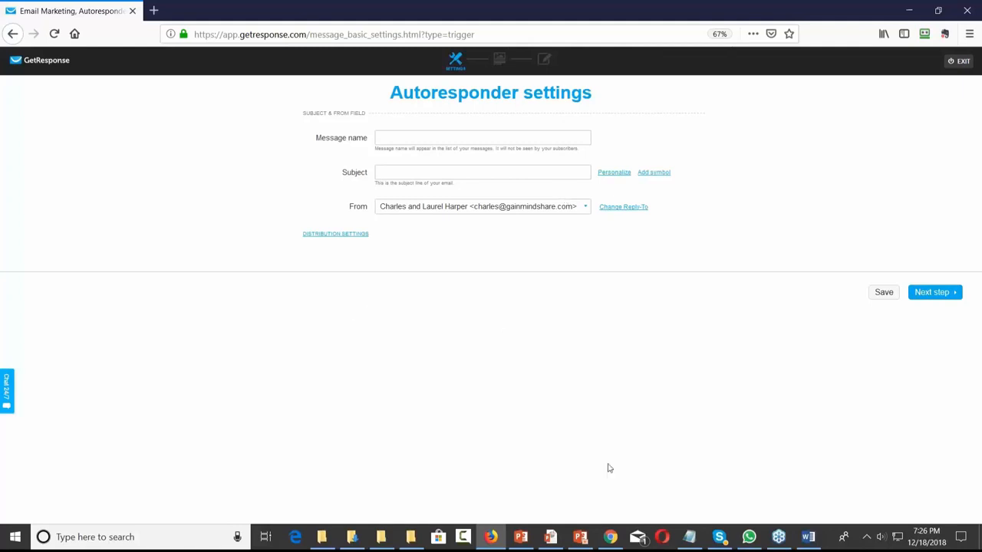
Switch to First E-Mail.txt in Notepad and read through the welcome email with its download, advanced, support and Facebook links.
mouse_move(688, 541)
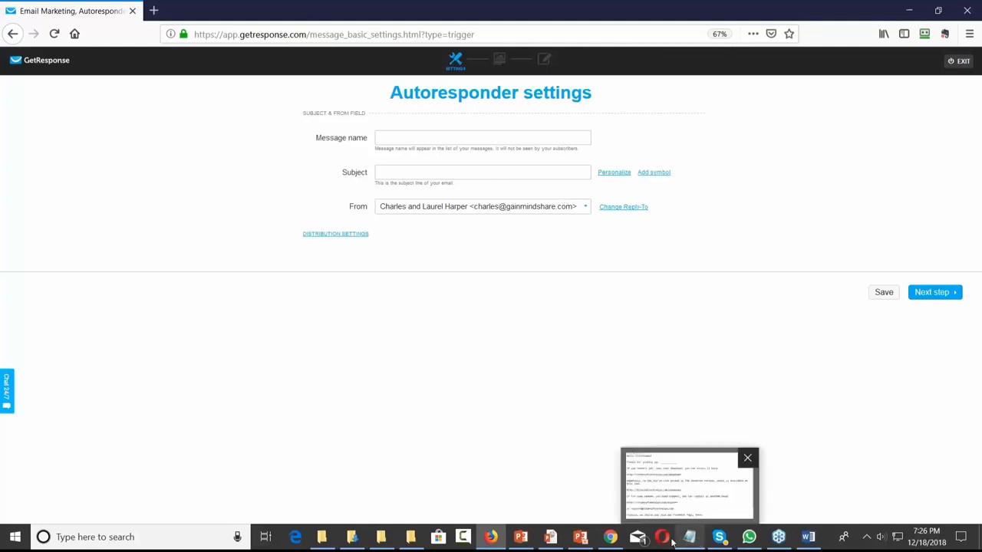
click(674, 502)
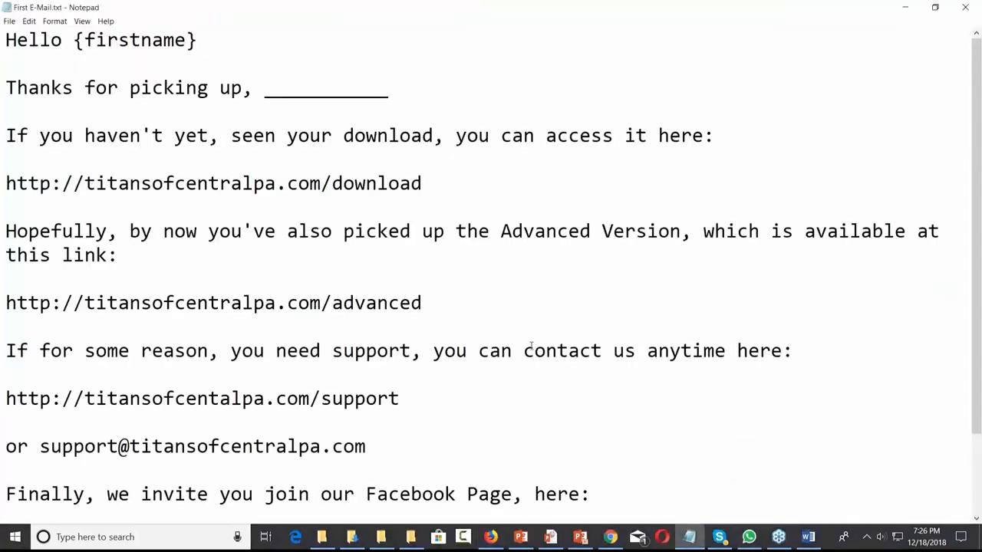
scroll(504, 299, down, 2)
scroll(504, 299, up, 1)
scroll(503, 299, up, 1)
scroll(441, 282, down, 2)
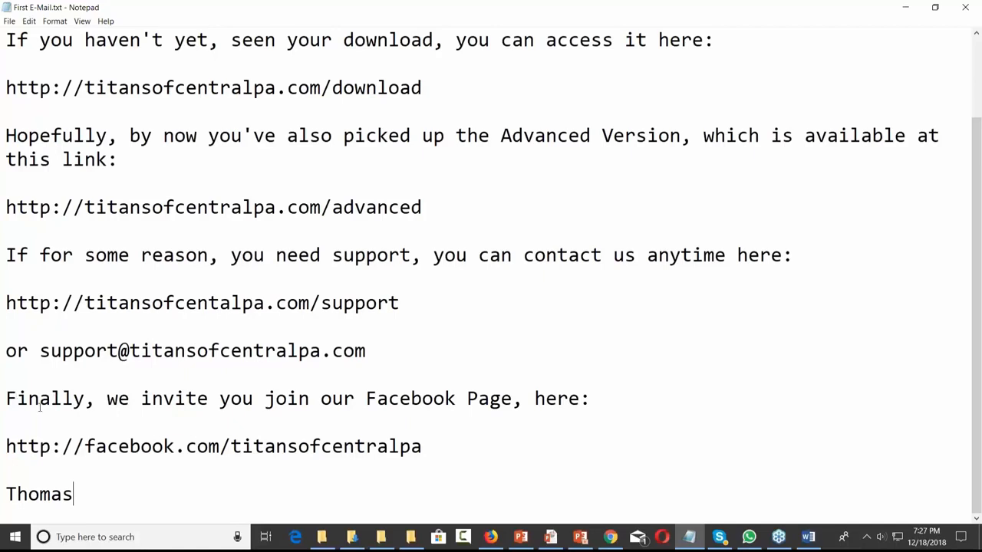
scroll(91, 407, up, 2)
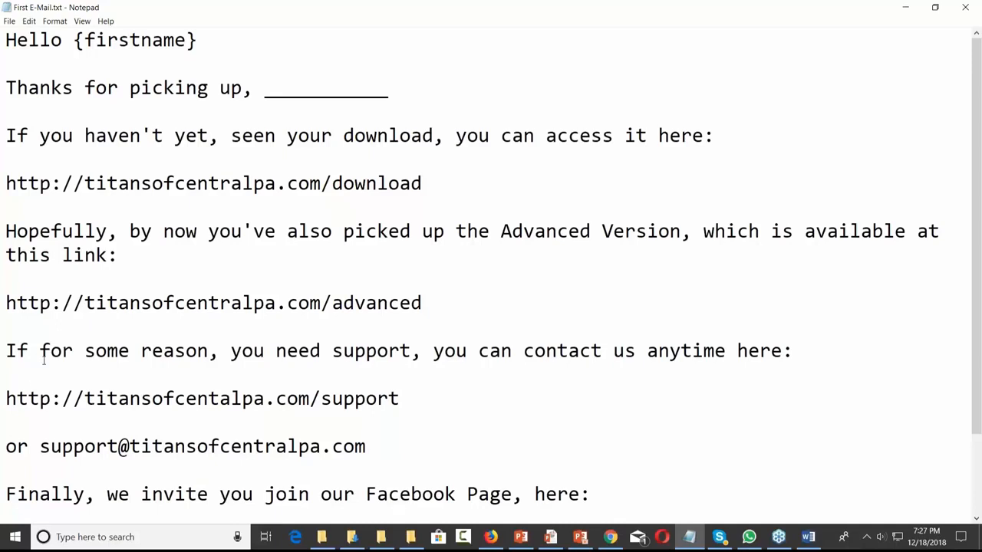
Copy the entire welcome email from First E-Mail.txt and return to the autoresponder settings in the browser.
scroll(34, 453, down, 2)
drag(84, 485, 7, 23)
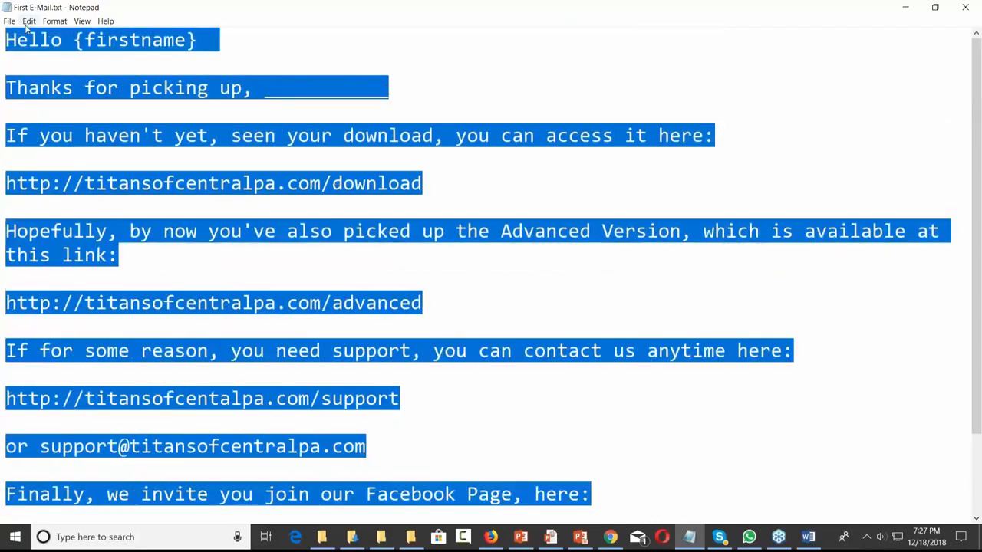
right_click(44, 43)
click(61, 77)
click(900, 9)
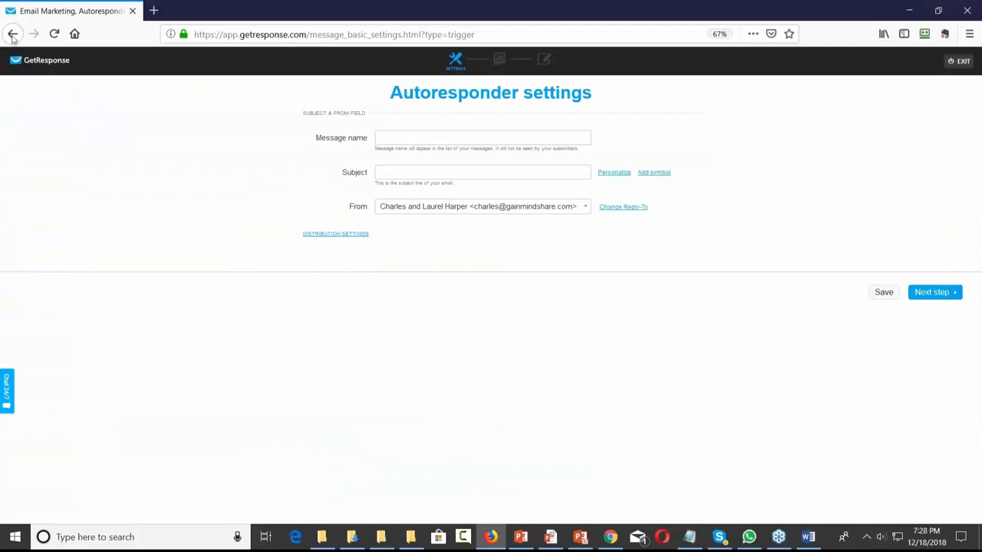
Exit the unfinished day 2 autoresponder without completing it and go to the GetResponse dashboard.
click(958, 65)
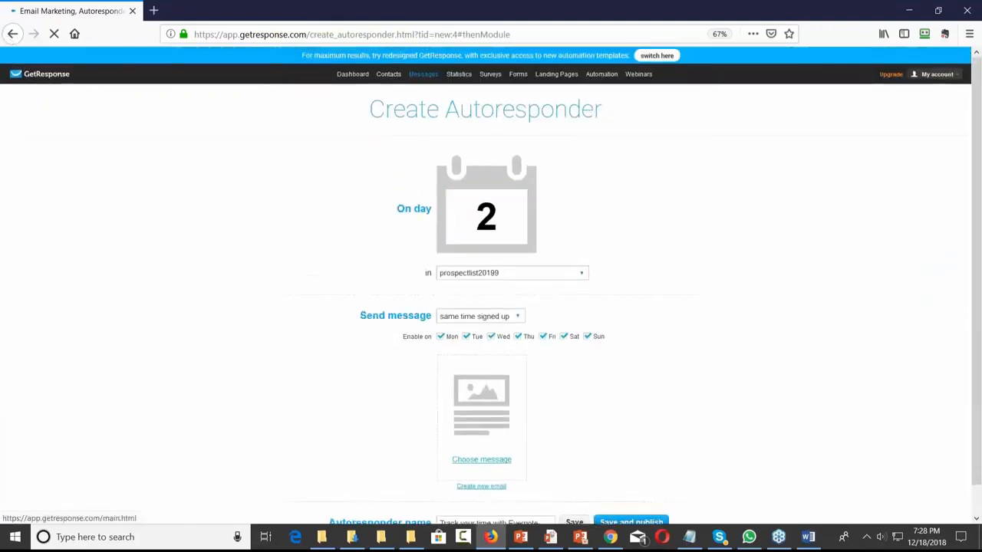
click(36, 77)
click(556, 247)
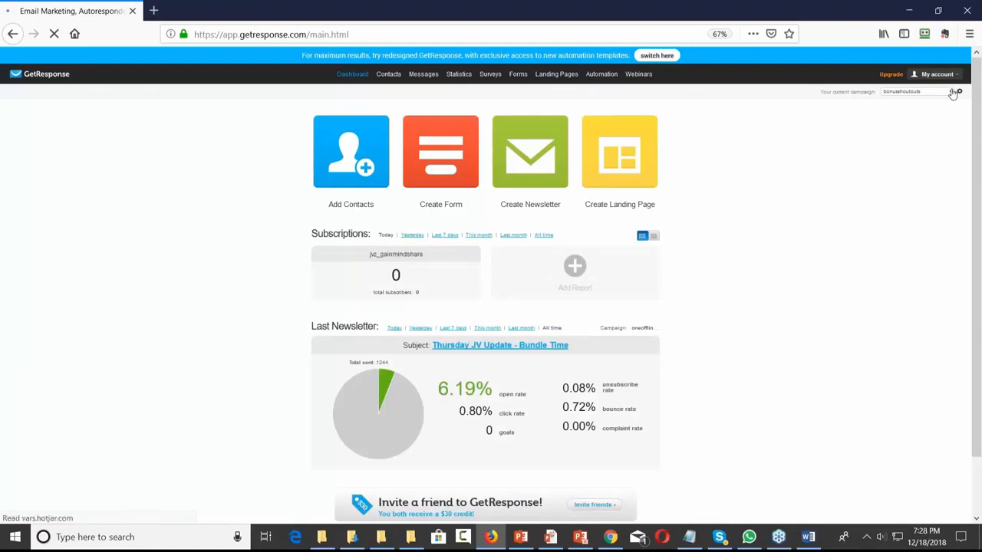
Create a new campaign named newproduct20119.
click(951, 92)
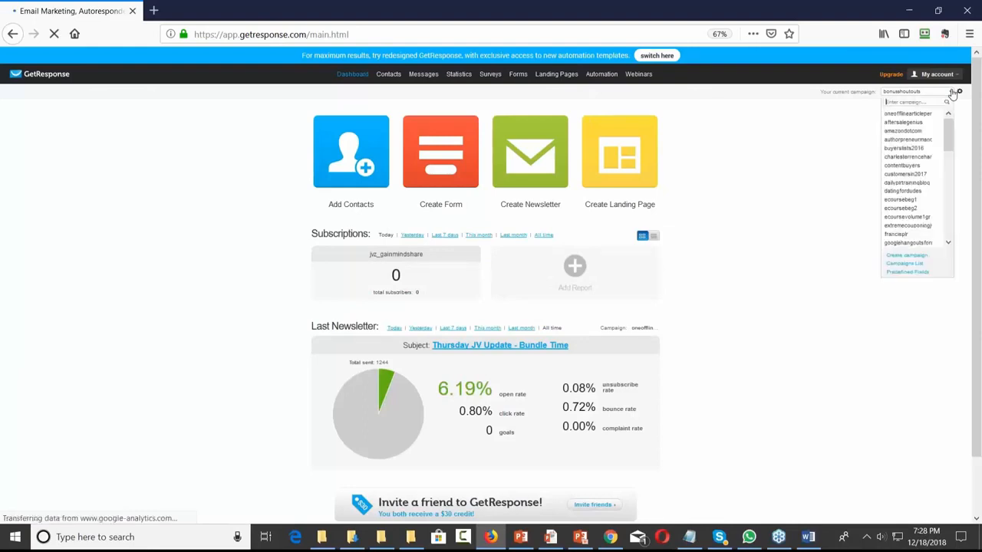
click(903, 257)
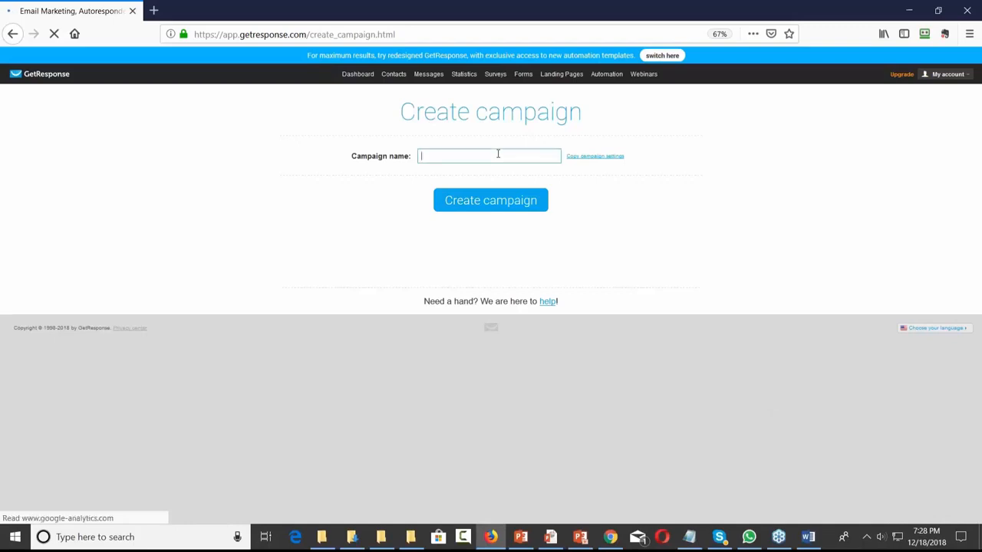
text(newpro)
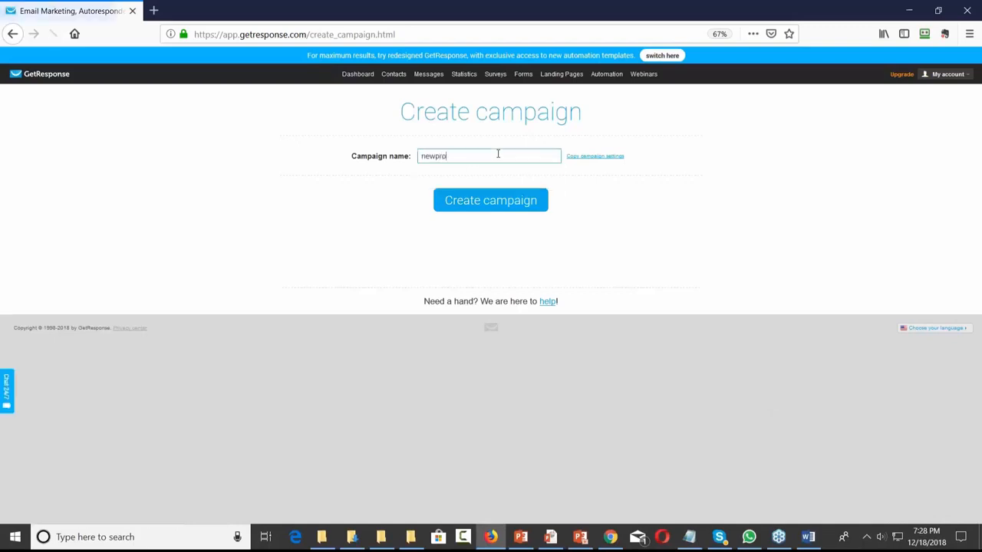
text(duct20119)
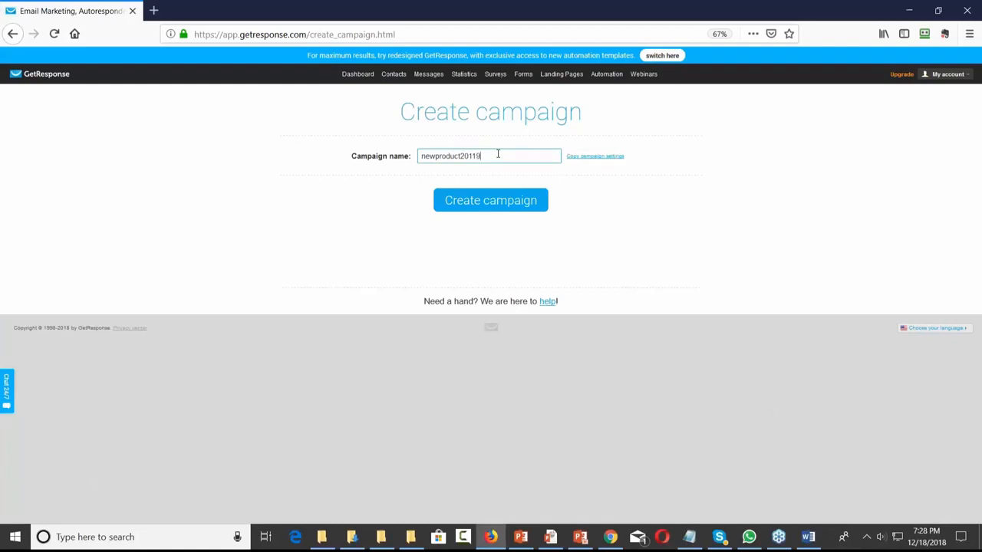
click(500, 204)
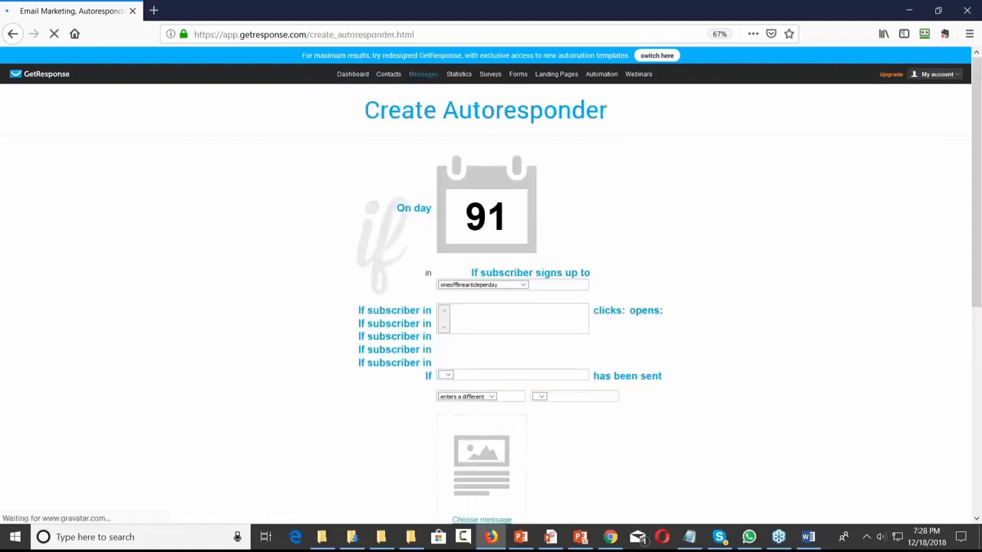
Set the new autoresponder to day 1 in newproduct20119 and start creating a new email for it.
click(496, 214)
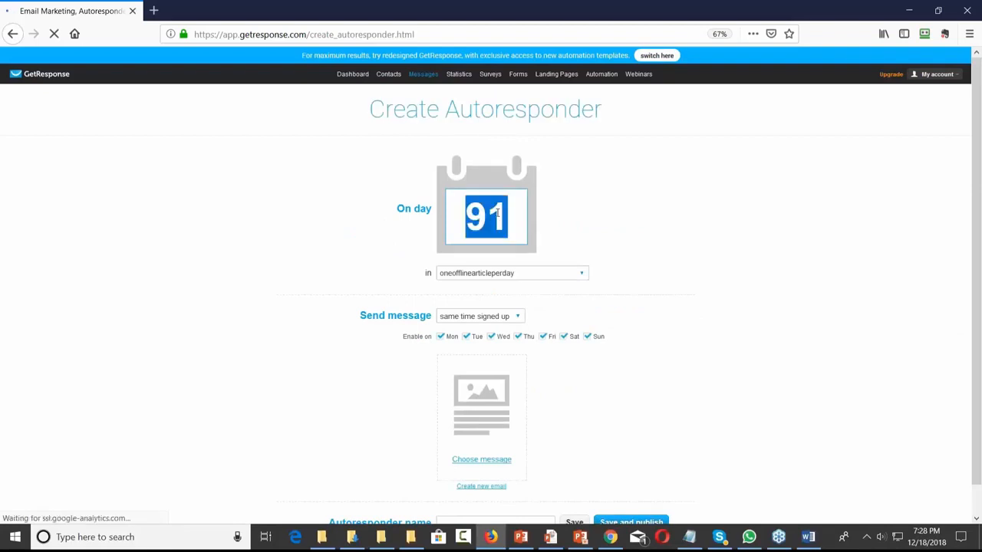
key(BackSpace)
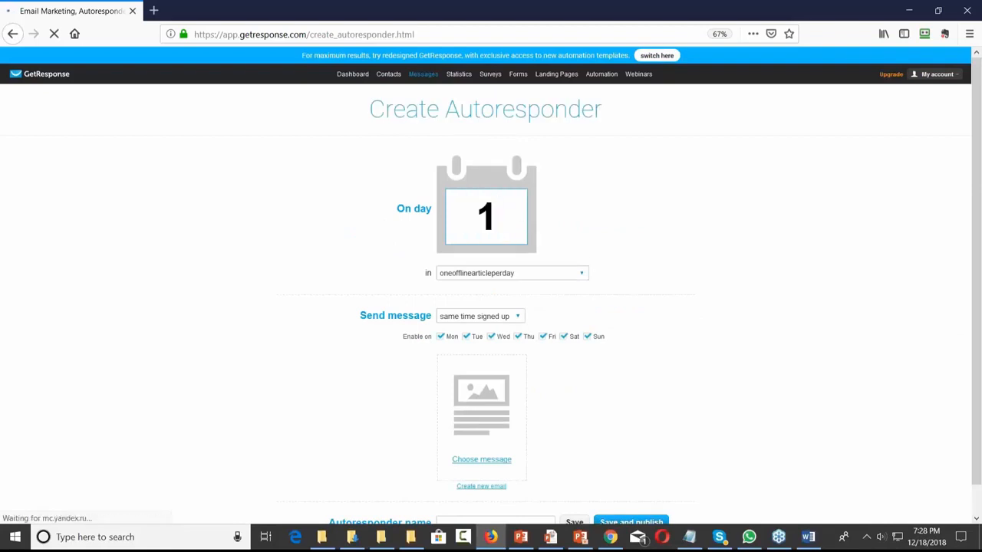
click(585, 275)
scroll(560, 306, down, 8)
scroll(561, 307, down, 3)
click(482, 350)
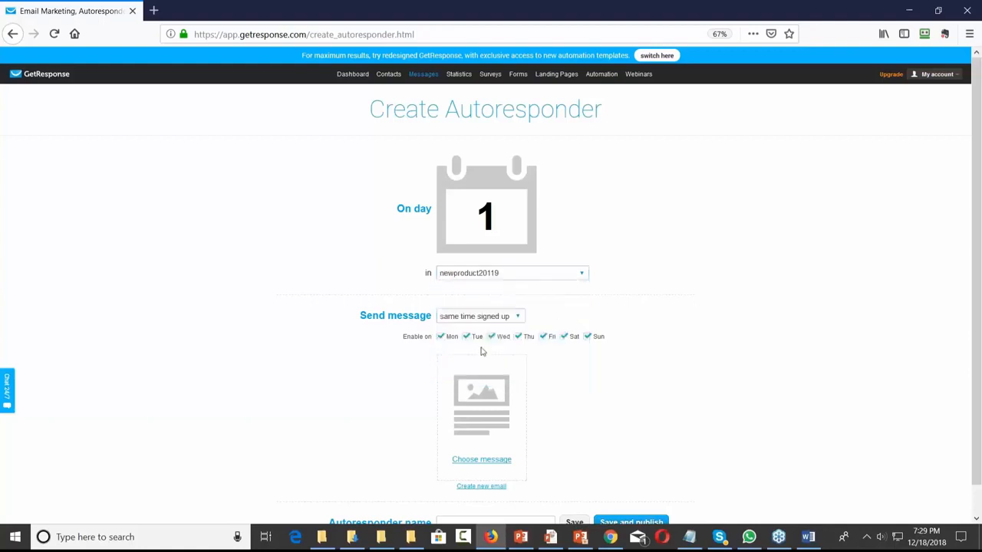
scroll(643, 298, down, 1)
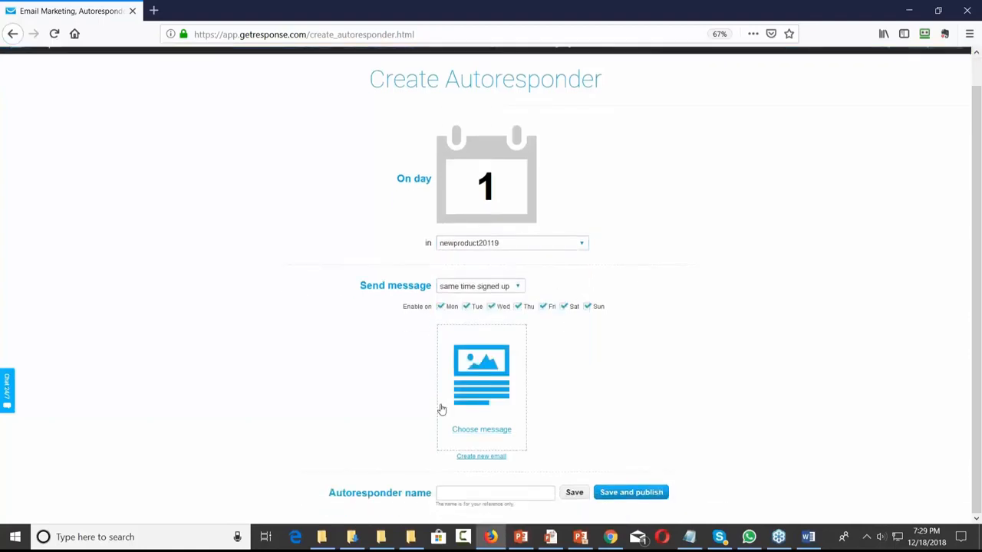
click(484, 458)
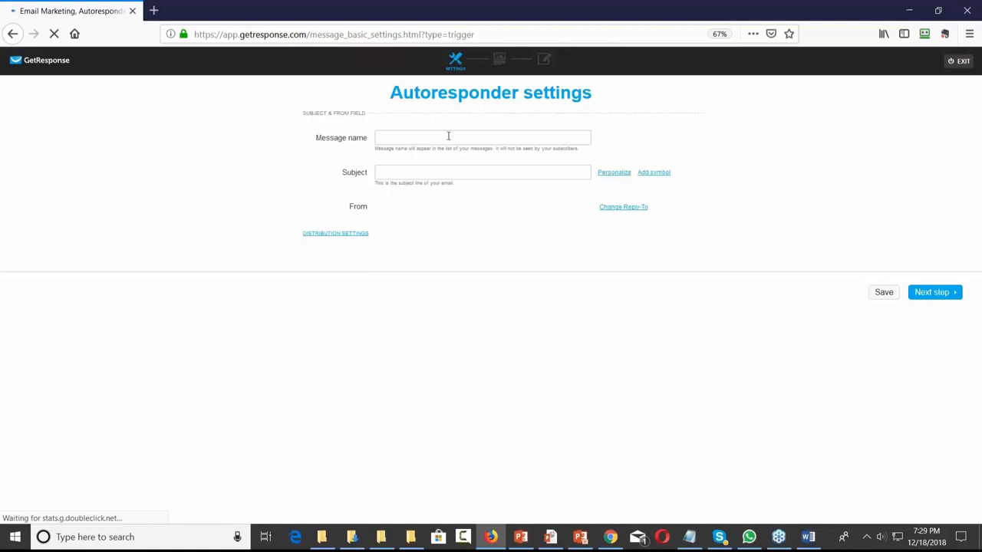
Name the message "Thanks For Purchasing Our Content", set the subject to "Thanks for Purchasing Our Content", save and continue to the template choice.
click(448, 135)
text(Thanks)
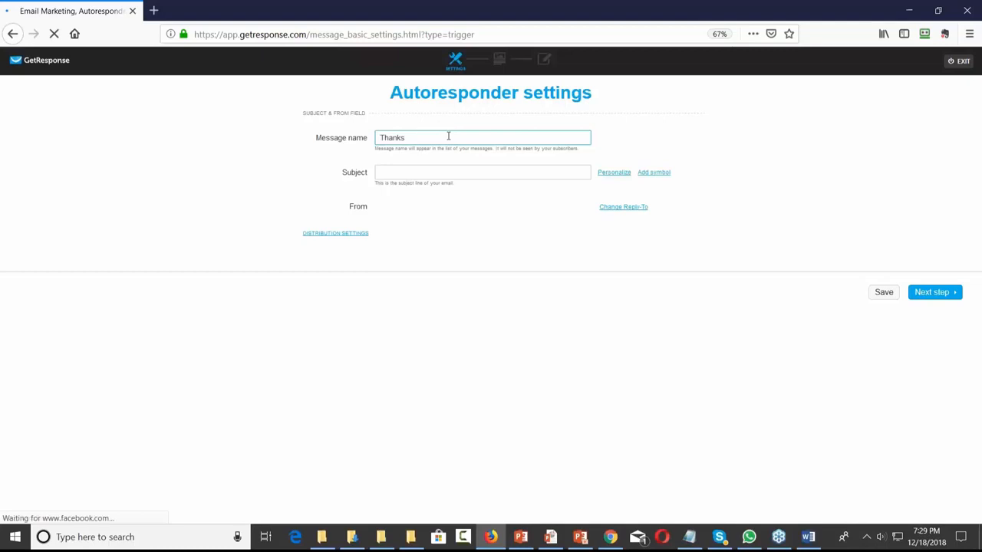
text( For Purchas)
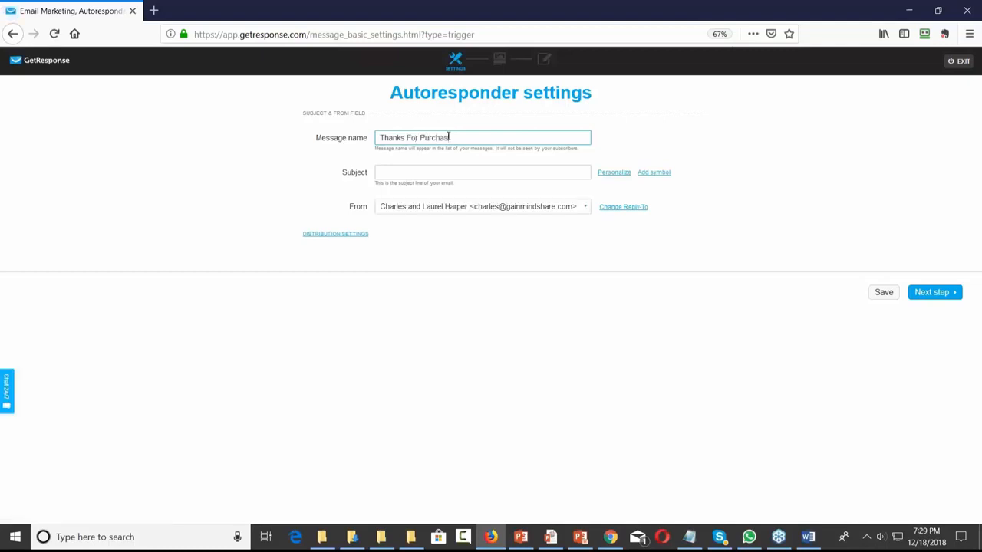
text(ing Our Content)
click(429, 172)
text(Thanks for Purchasing OUr)
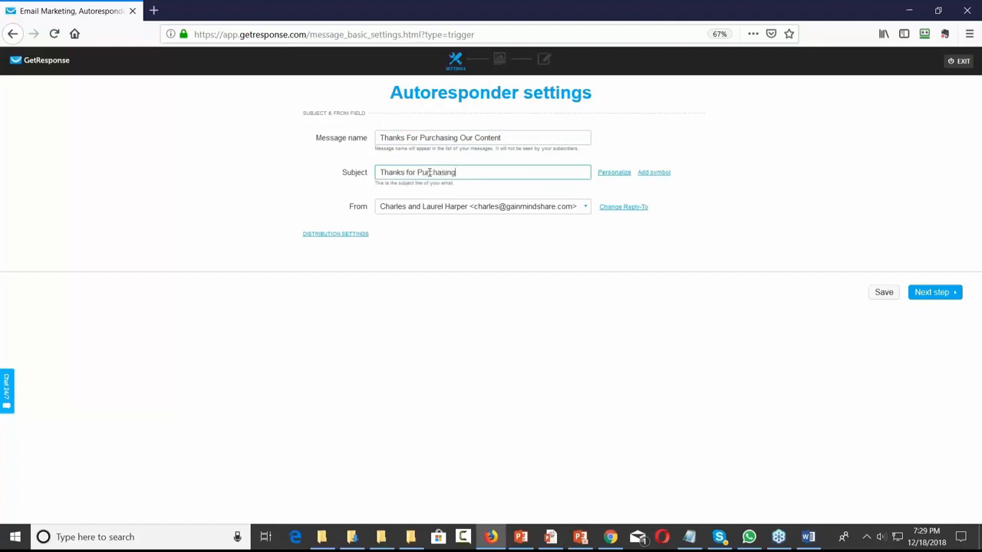
key(BackSpace)
key(BackSpace)
text(ur Content)
click(882, 292)
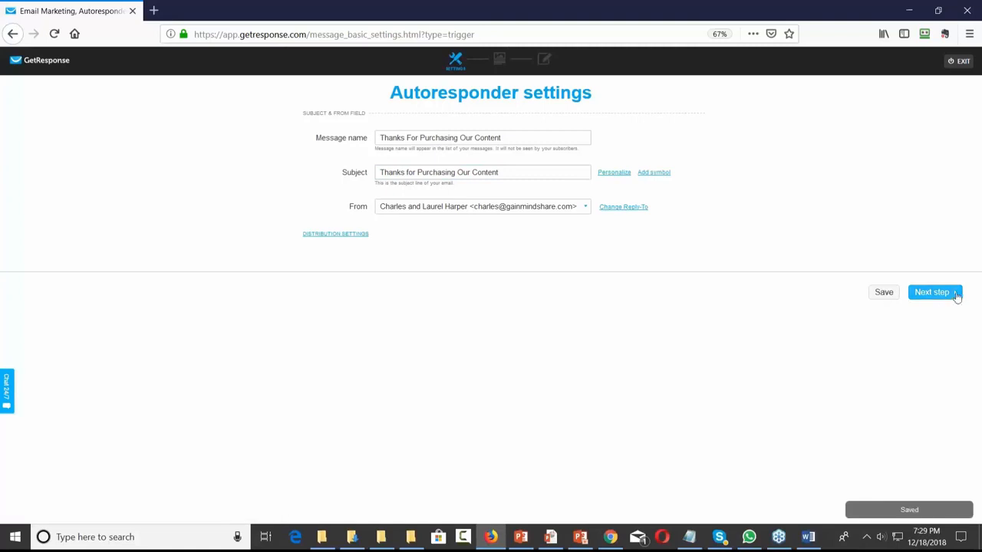
click(956, 297)
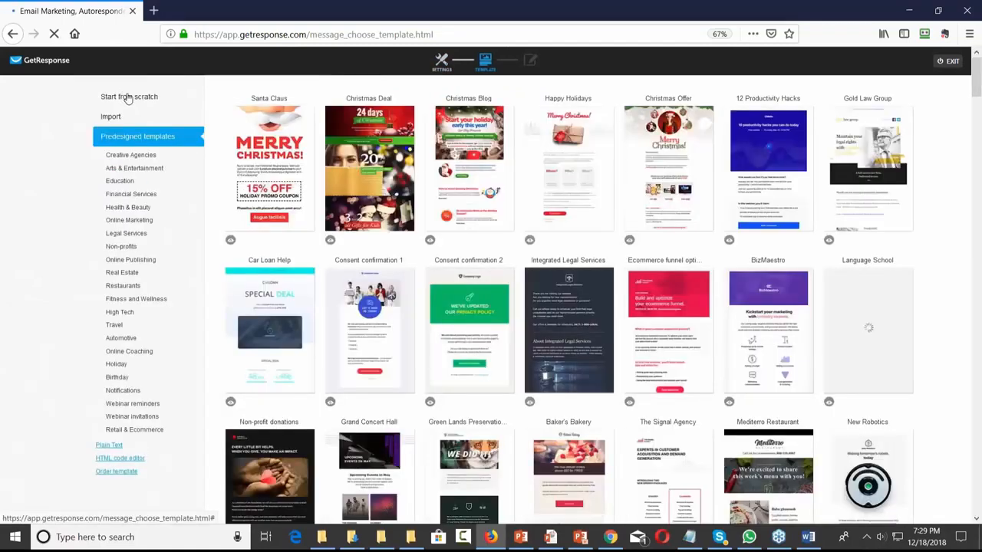
Start the email from scratch with the Blank template.
click(126, 98)
mouse_move(495, 339)
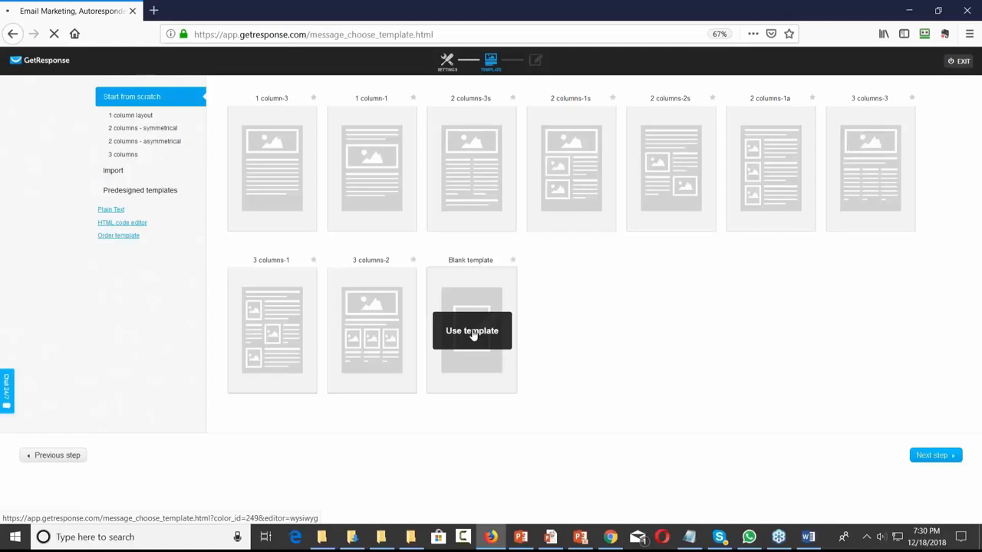
click(473, 333)
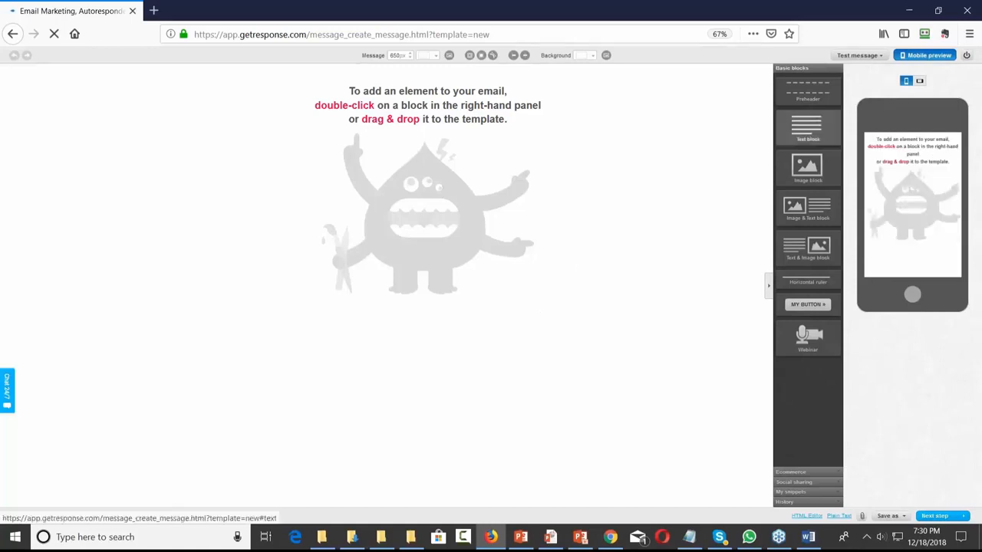
Add a text block to the email and replace its placeholder heading and paragraph with the copied welcome email.
click(806, 125)
drag(805, 125, 302, 95)
key(BackSpace)
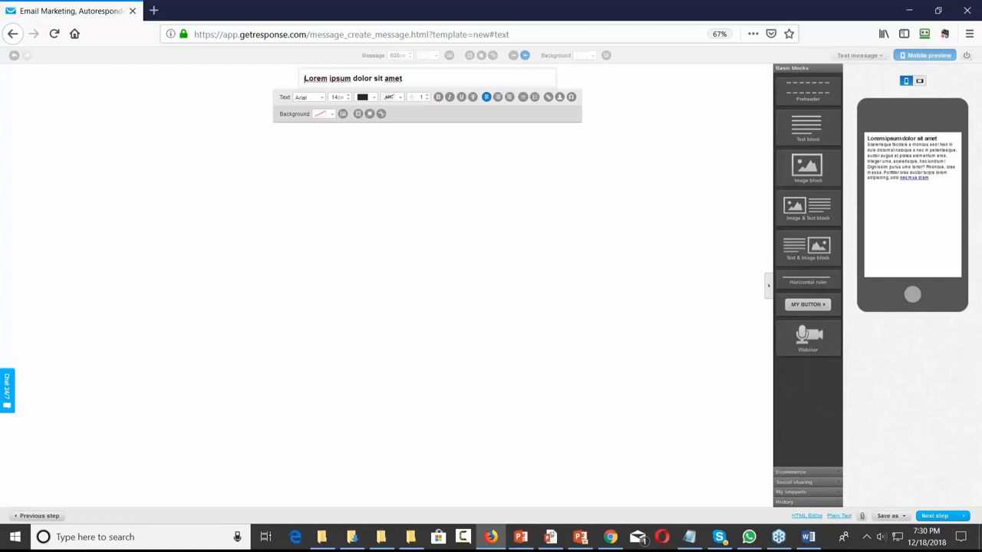
drag(424, 75, 264, 79)
key(BackSpace)
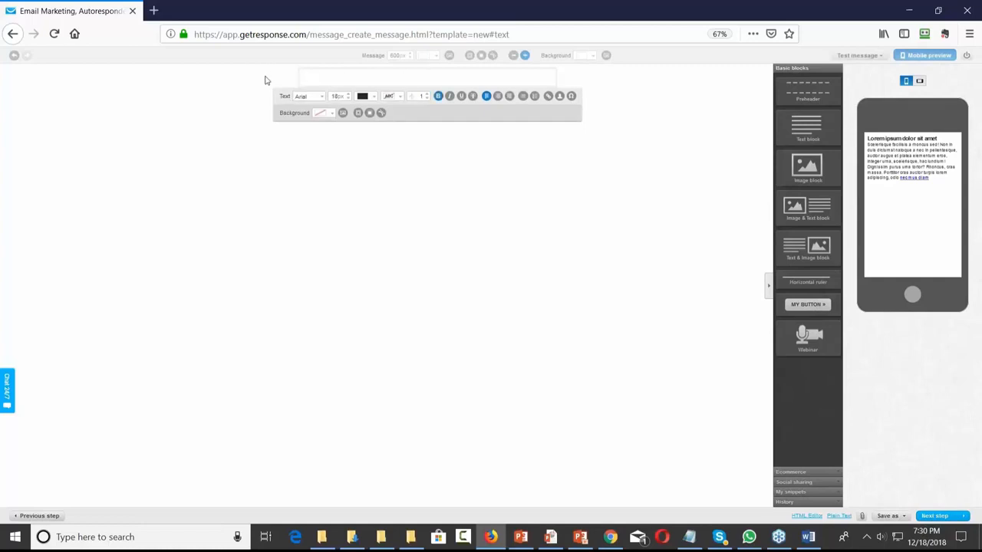
key(ctrl+v)
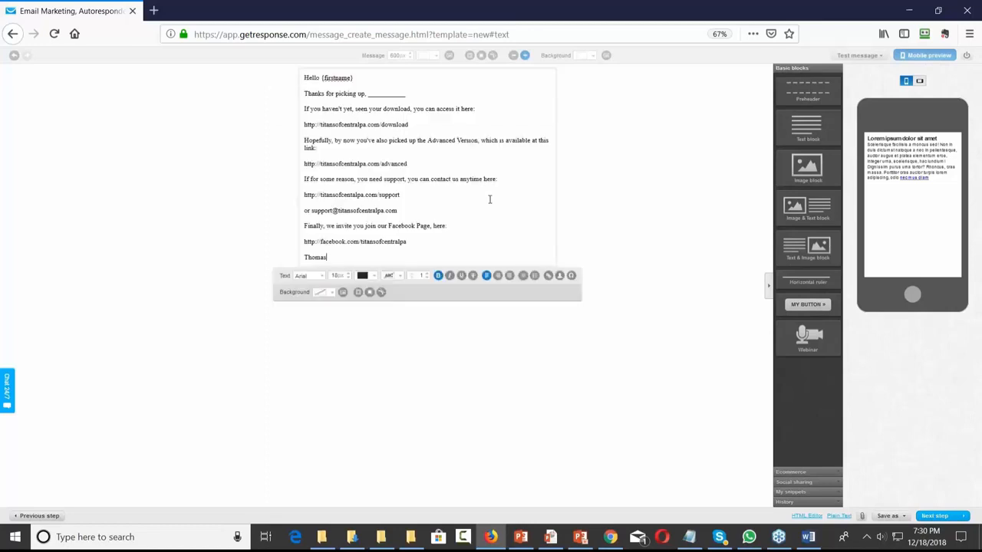
Replace {firstname} in the greeting with the [[firstname]] contact data field.
drag(355, 77, 322, 79)
key(BackSpace)
click(559, 276)
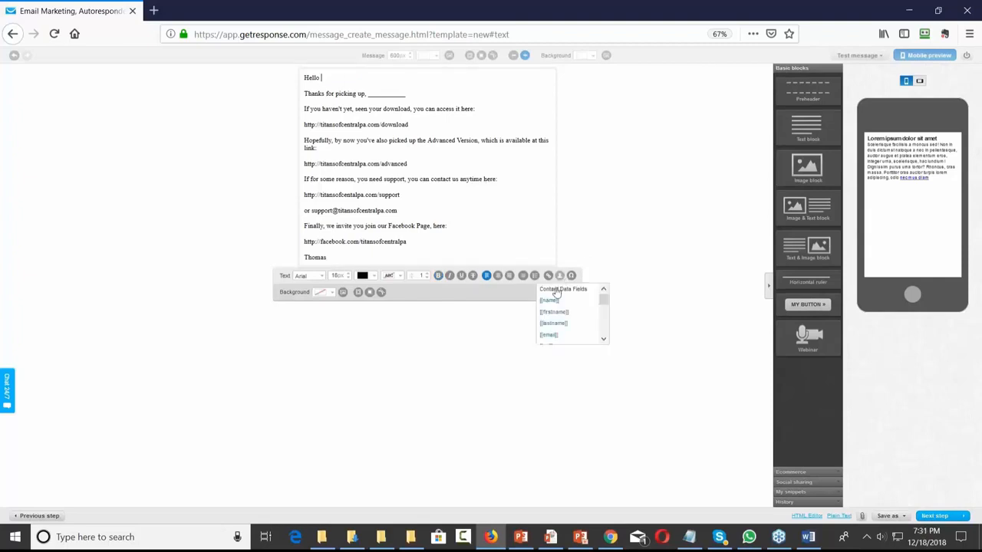
click(553, 313)
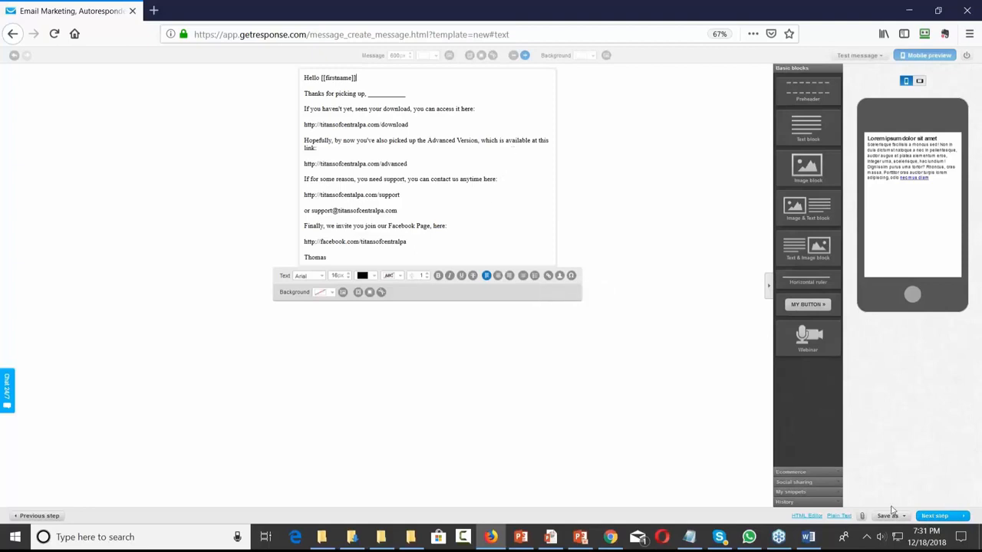
Generate the email's plain-text version from its HTML and insert blank lines between the paragraphs from the greeting through the advanced-version link.
click(837, 517)
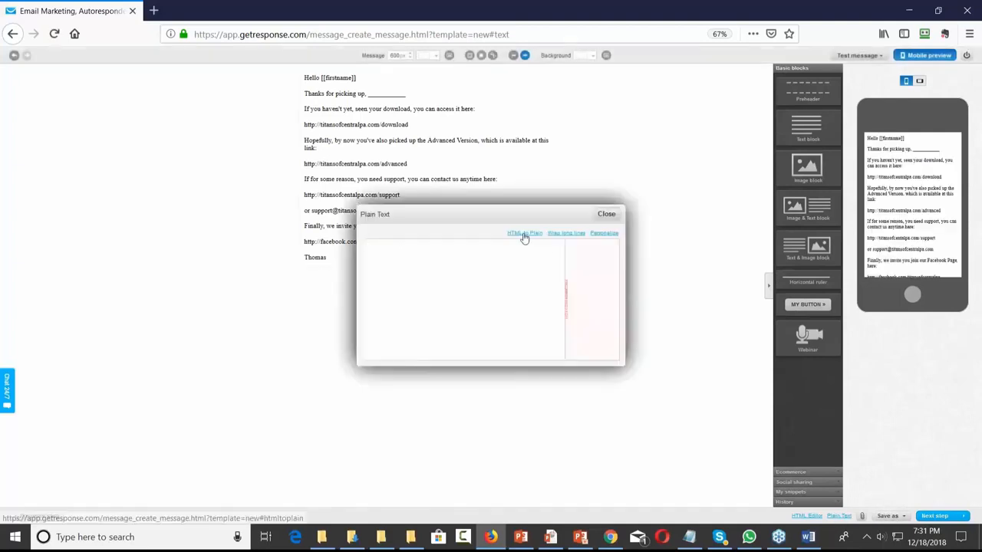
click(525, 233)
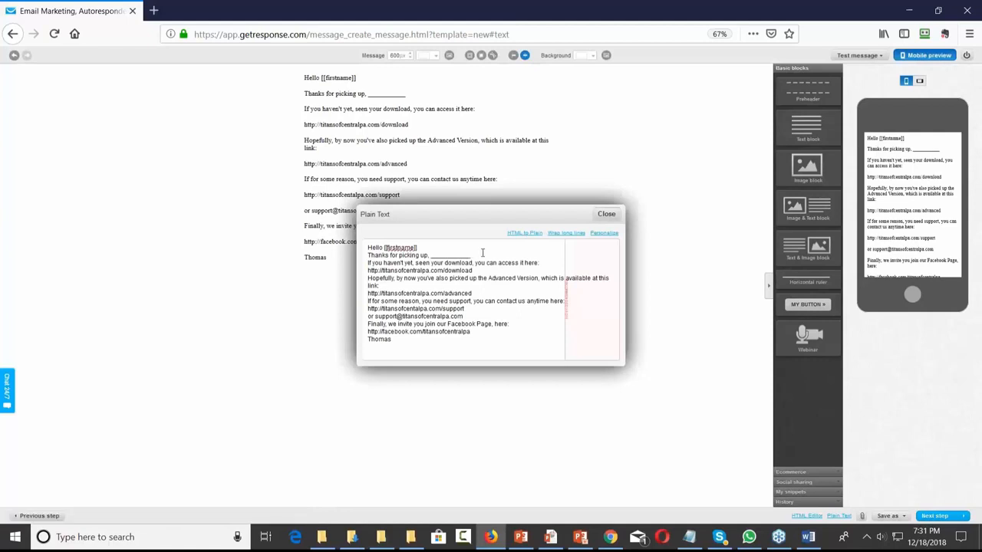
click(458, 246)
key(Return)
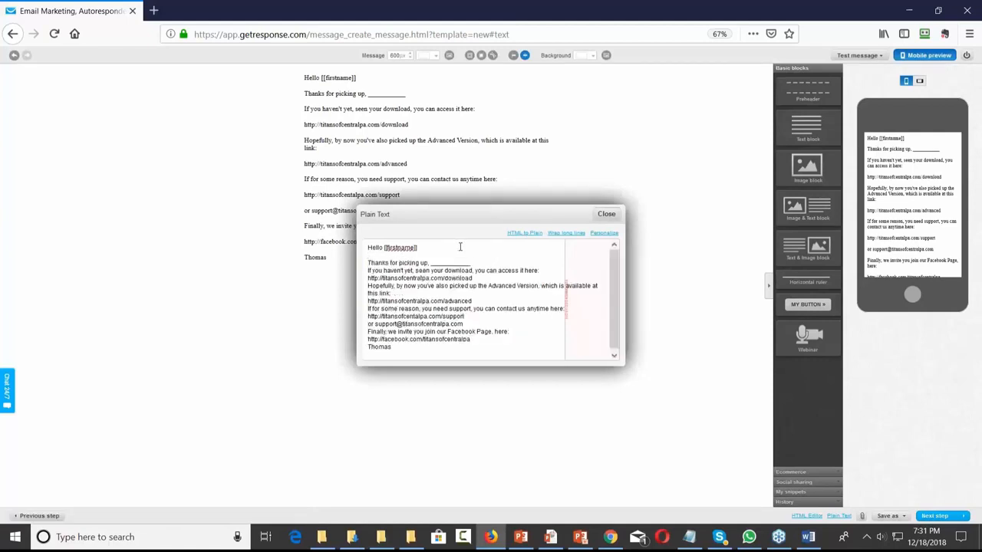
click(504, 265)
key(Return)
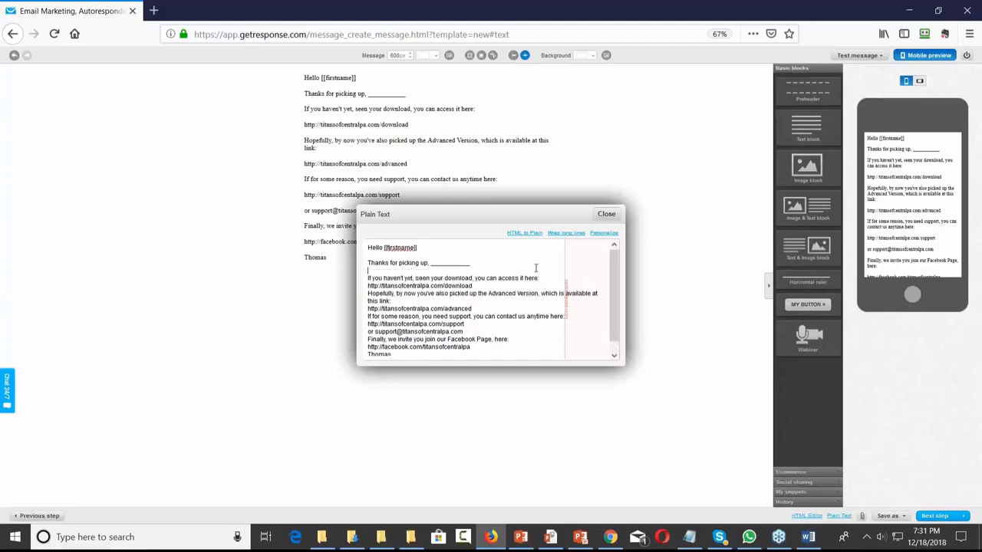
key(Return)
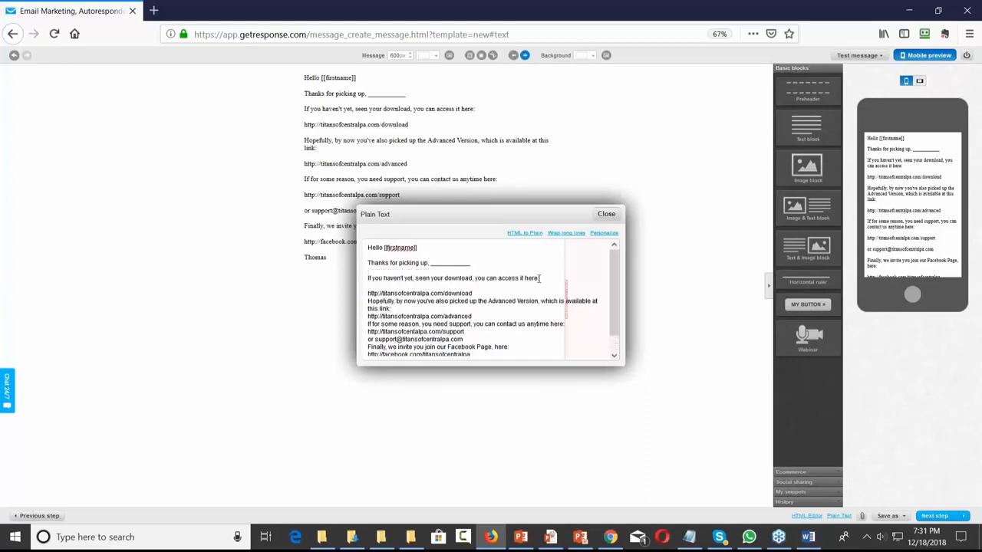
click(515, 293)
key(Return)
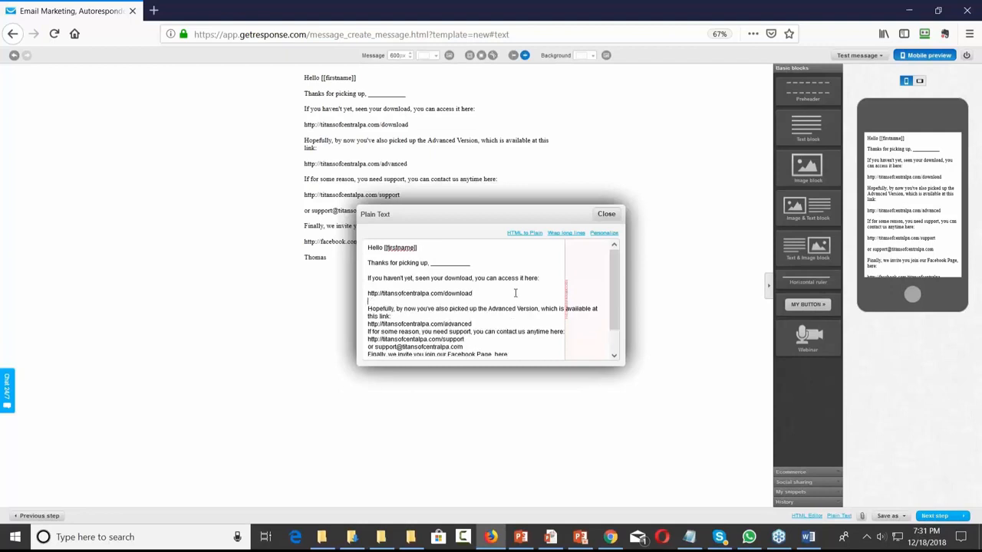
click(440, 311)
key(Return)
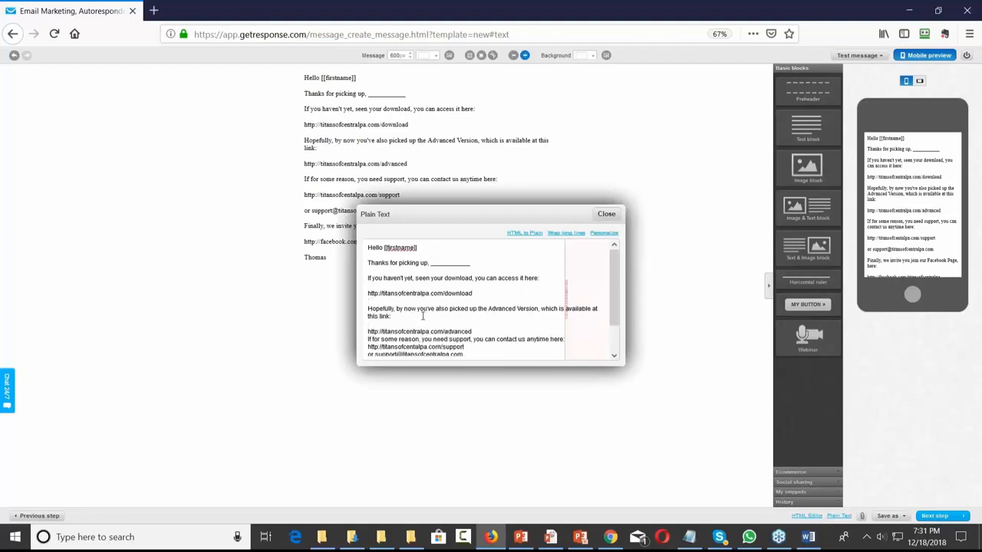
click(489, 330)
key(Return)
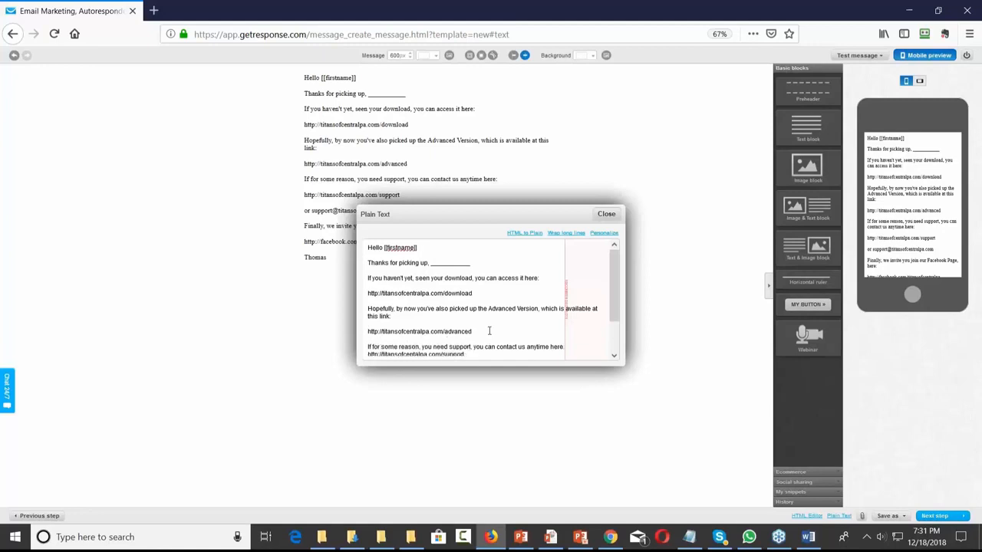
Insert blank lines between the support, Facebook Page and signature paragraphs of the plain-text version, and close it.
scroll(490, 330, down, 2)
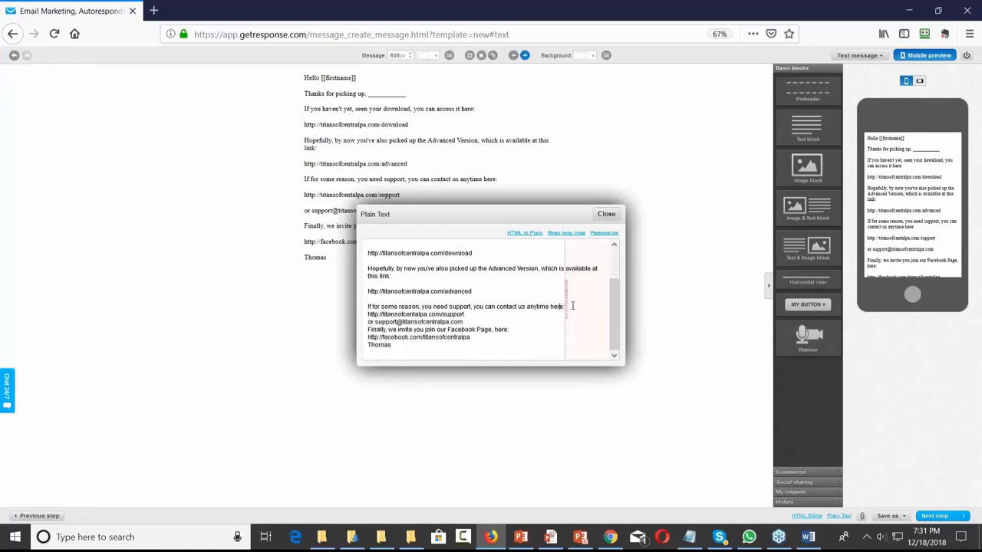
key(Return)
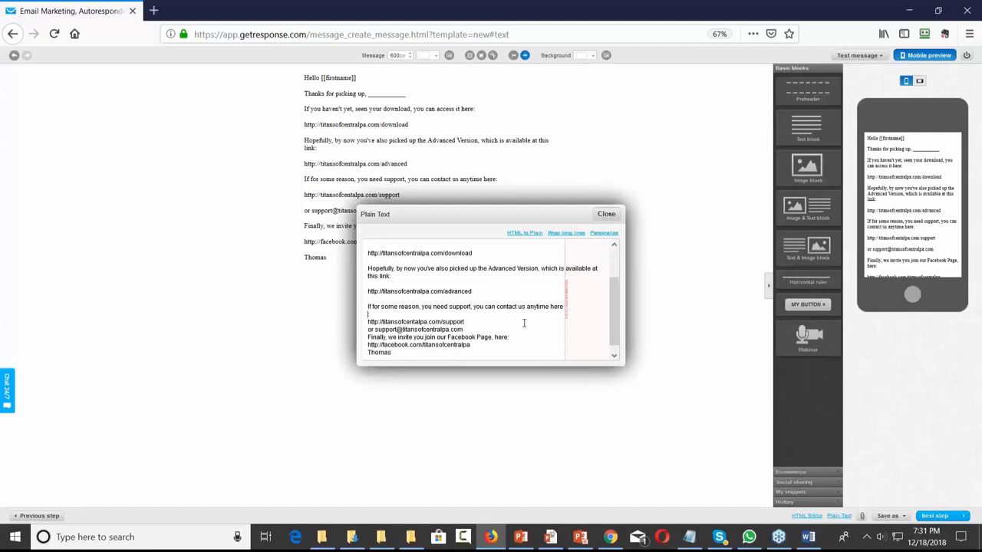
click(470, 323)
key(Return)
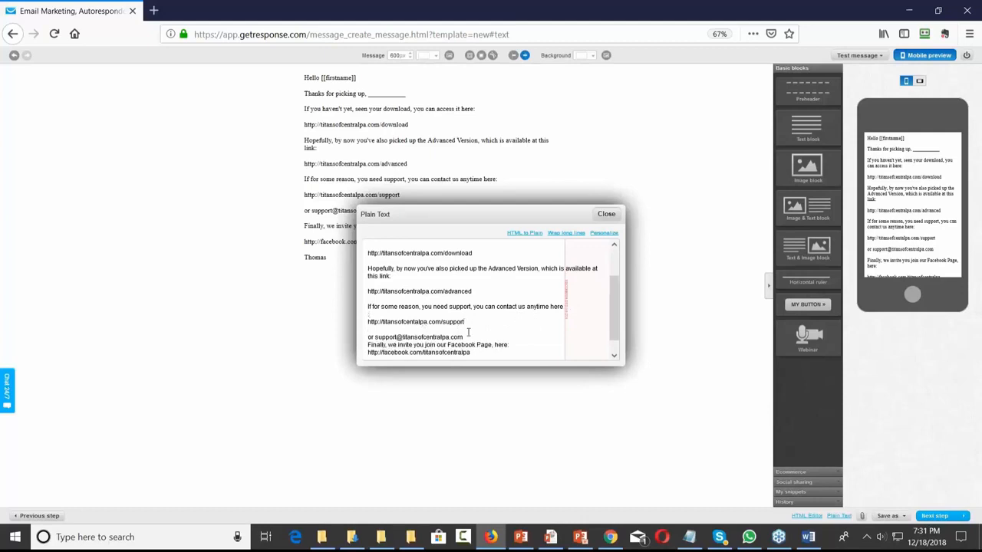
click(475, 338)
key(Return)
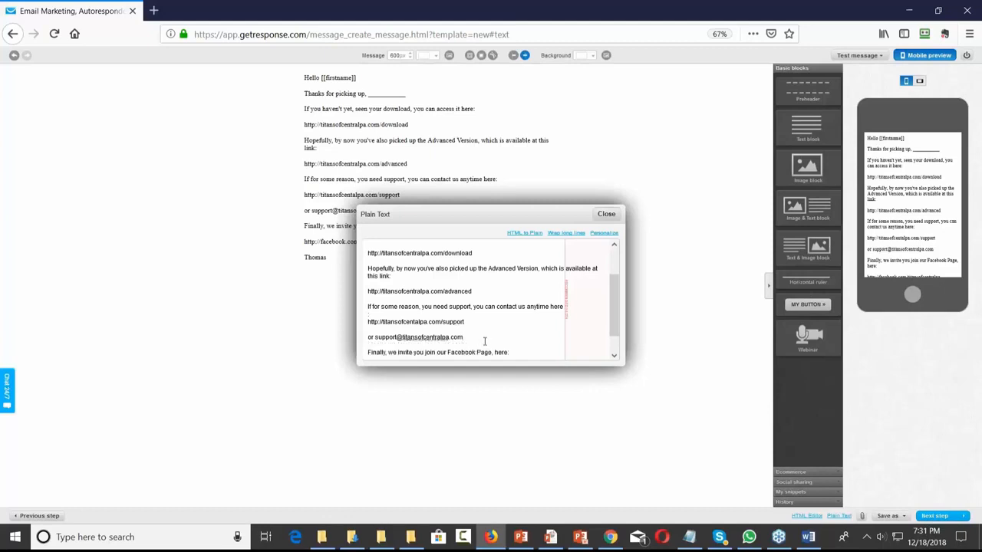
scroll(520, 330, down, 1)
click(520, 331)
key(Return)
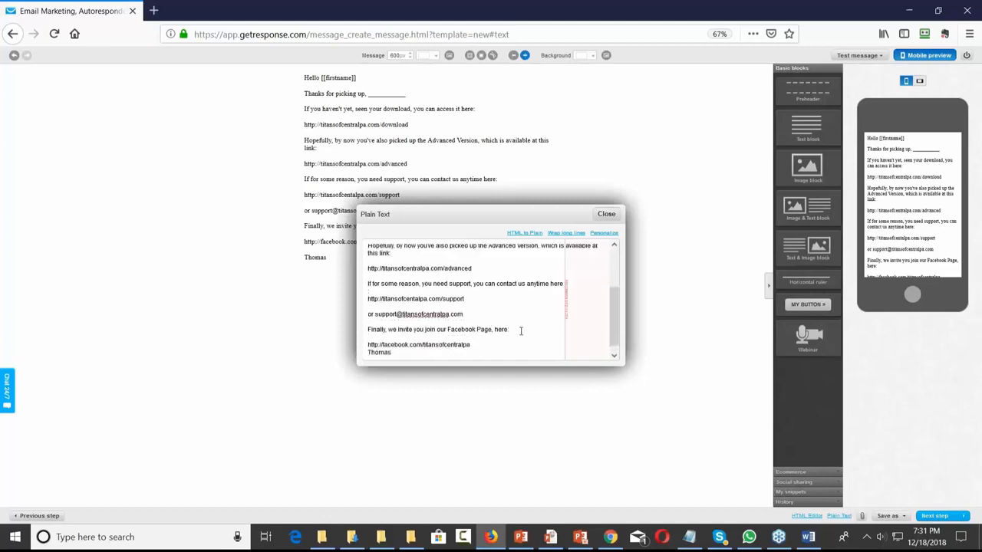
key(Return)
scroll(508, 348, up, 5)
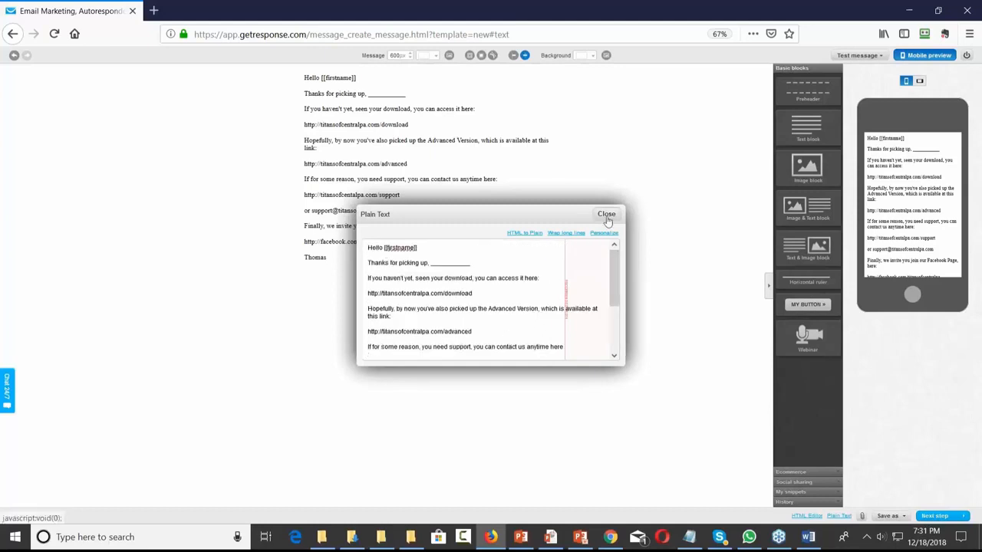
click(606, 216)
Save the email message and continue to the autoresponder's scheduling settings.
click(902, 517)
click(880, 503)
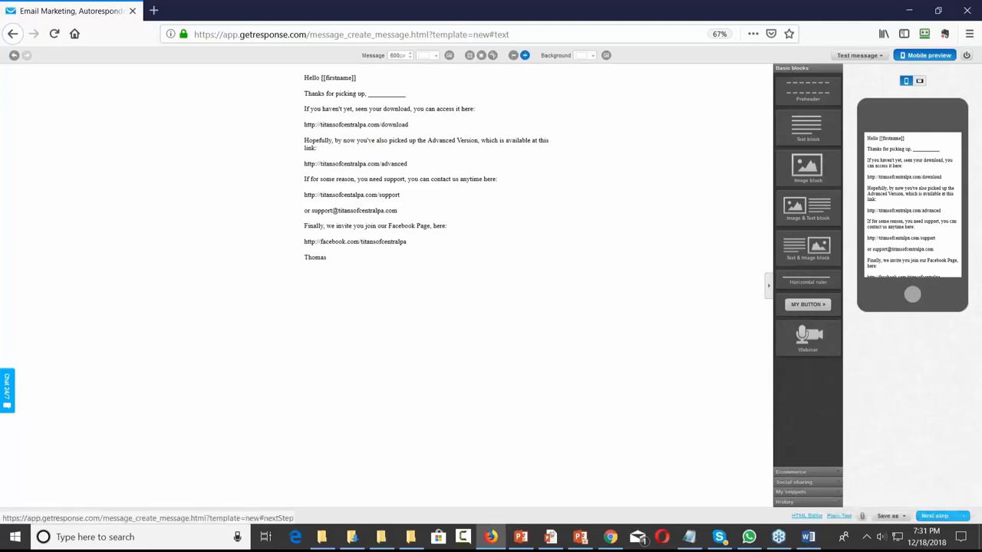
click(935, 515)
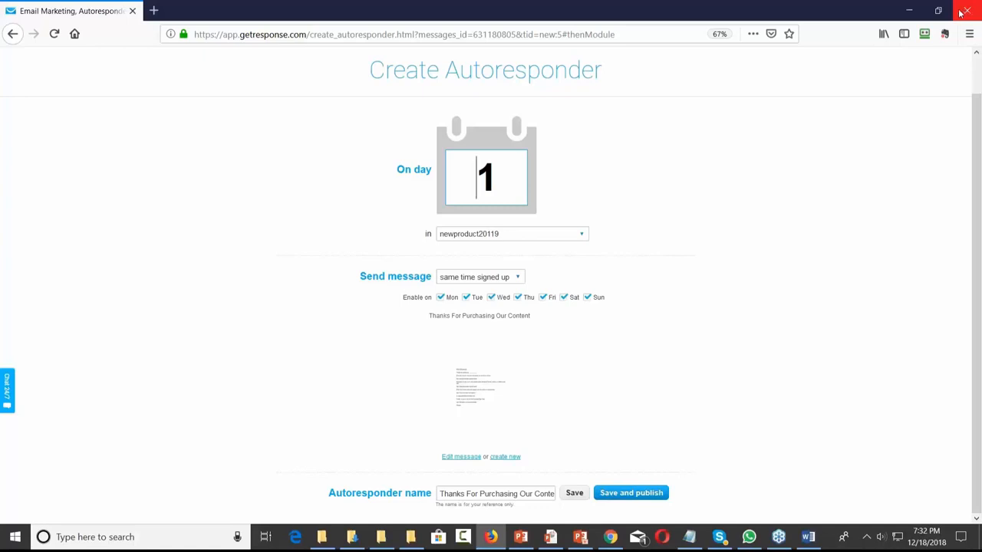
click(914, 13)
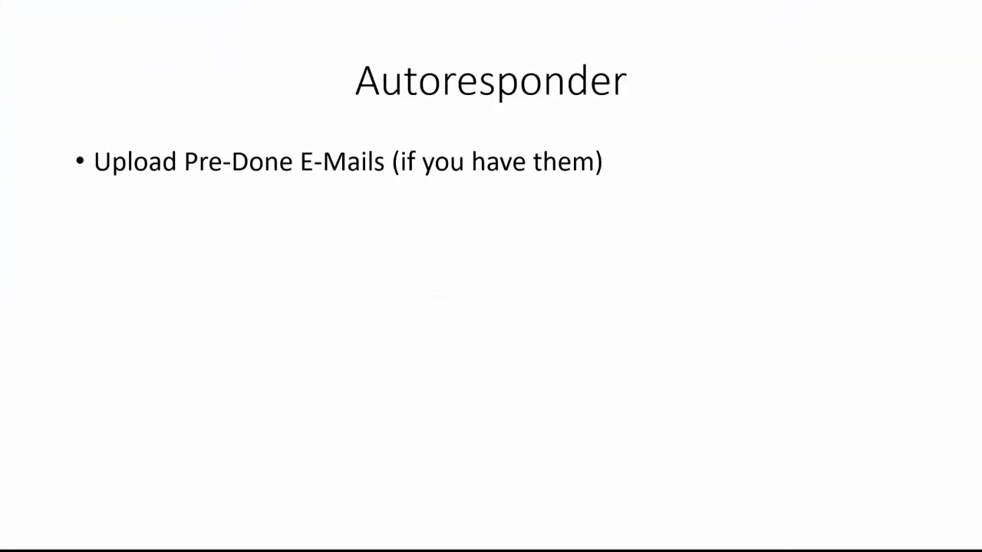
key(Right)
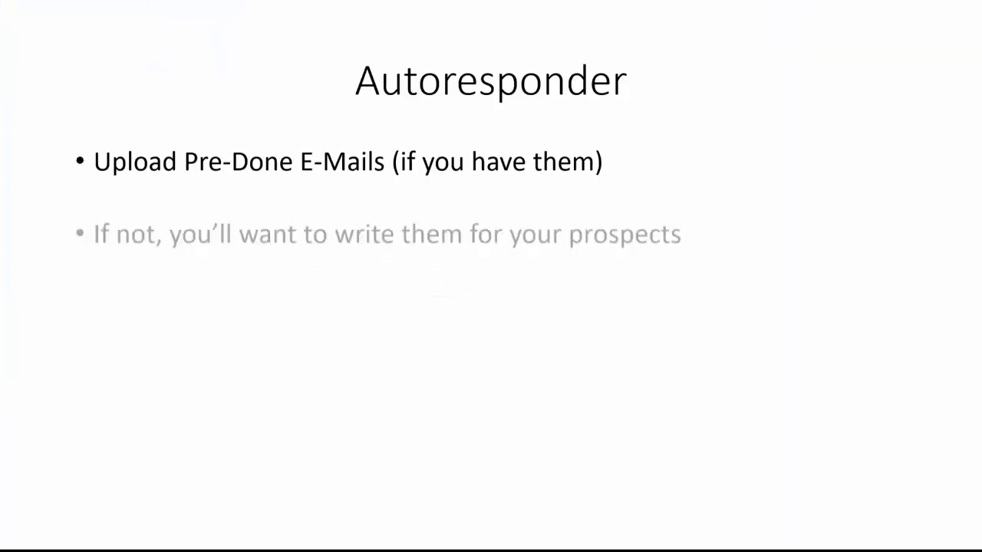
key(Right)
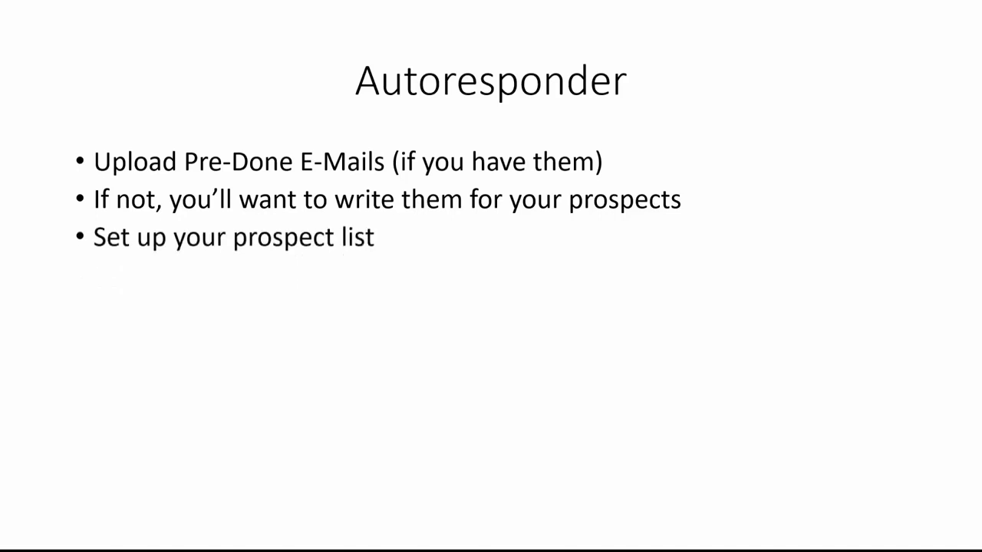
key(Right)
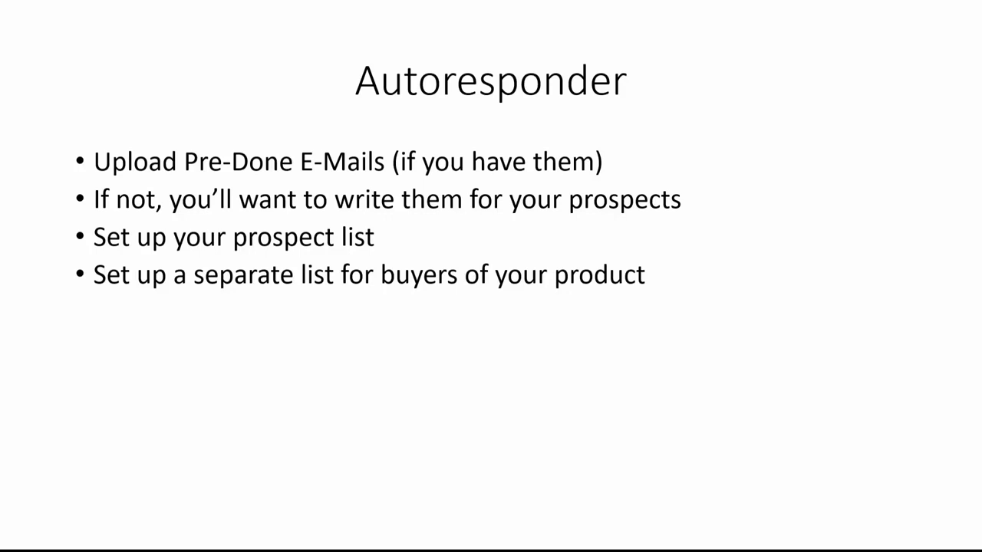
key(Right)
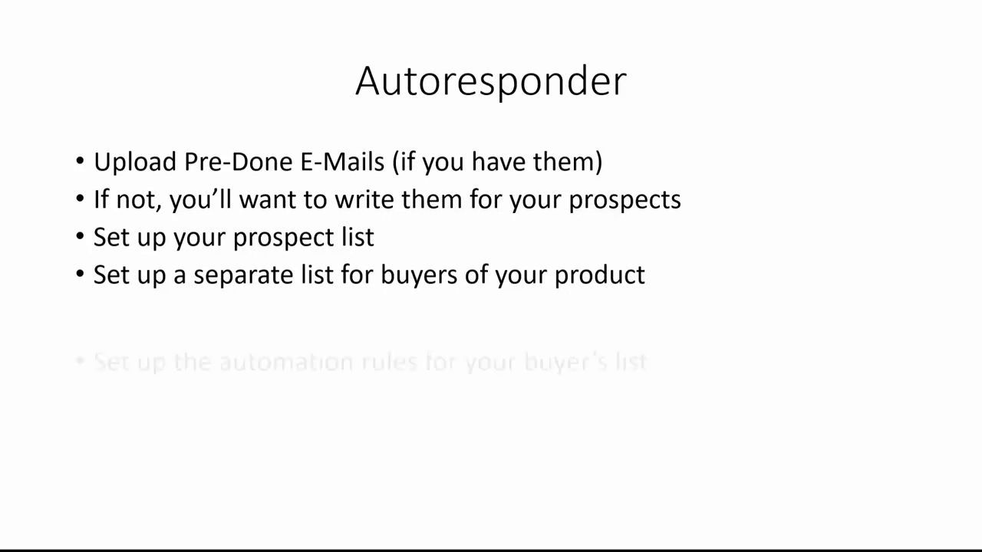
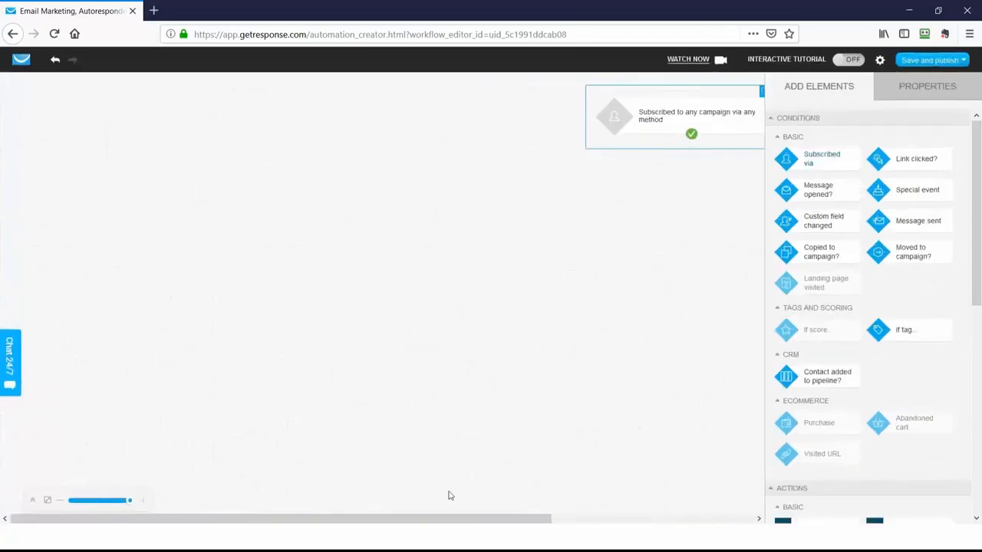
Change the workflow's Subscribe condition from any campaign to a Specific campaign.
drag(467, 519, 627, 515)
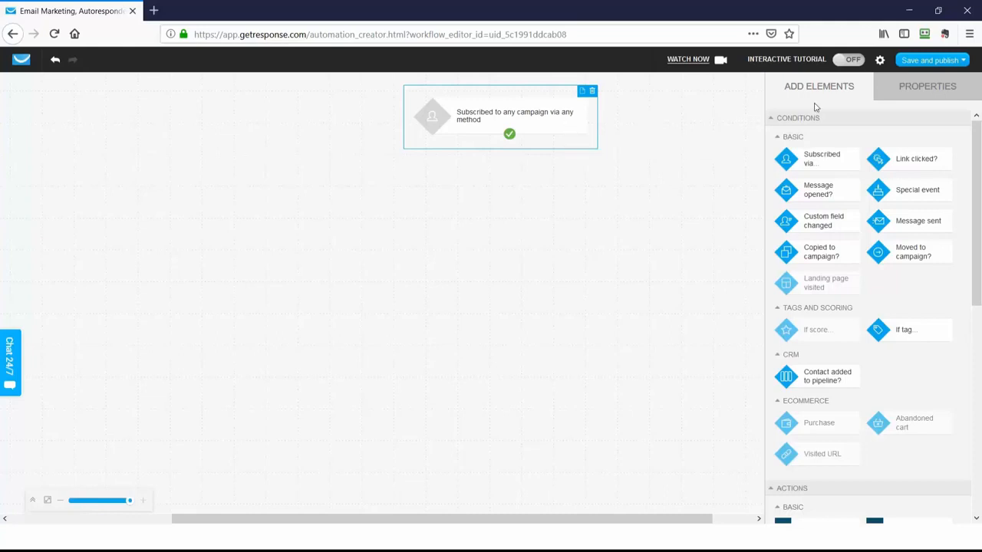
click(911, 90)
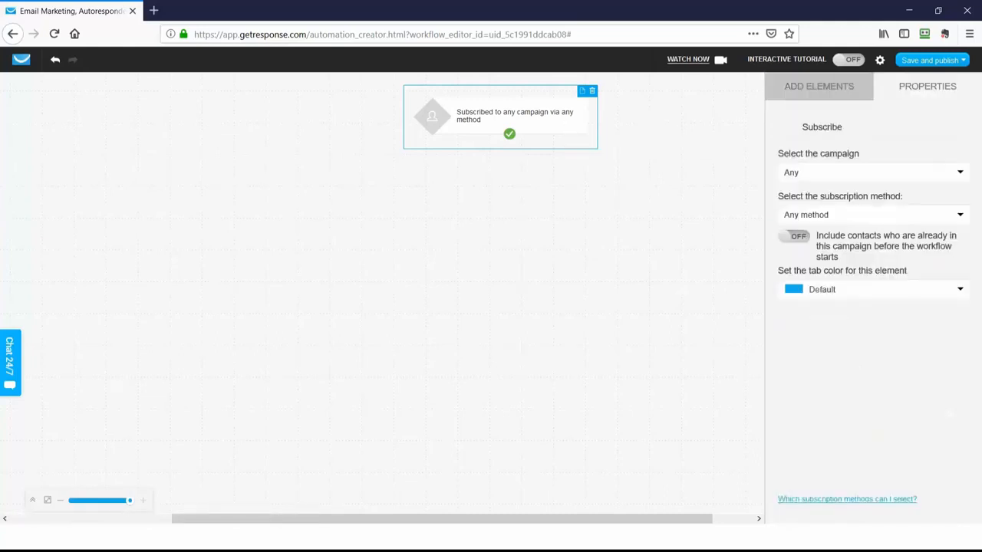
click(960, 176)
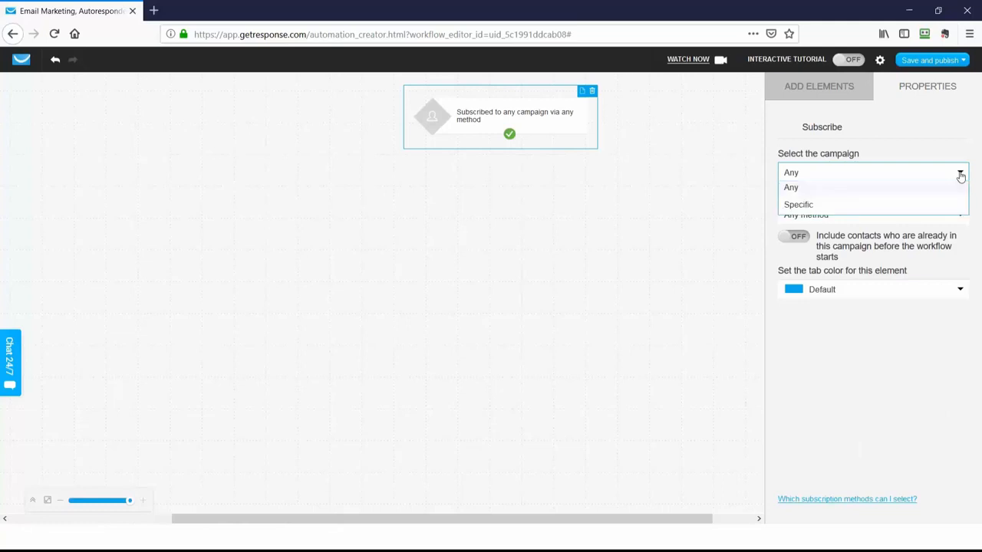
click(960, 175)
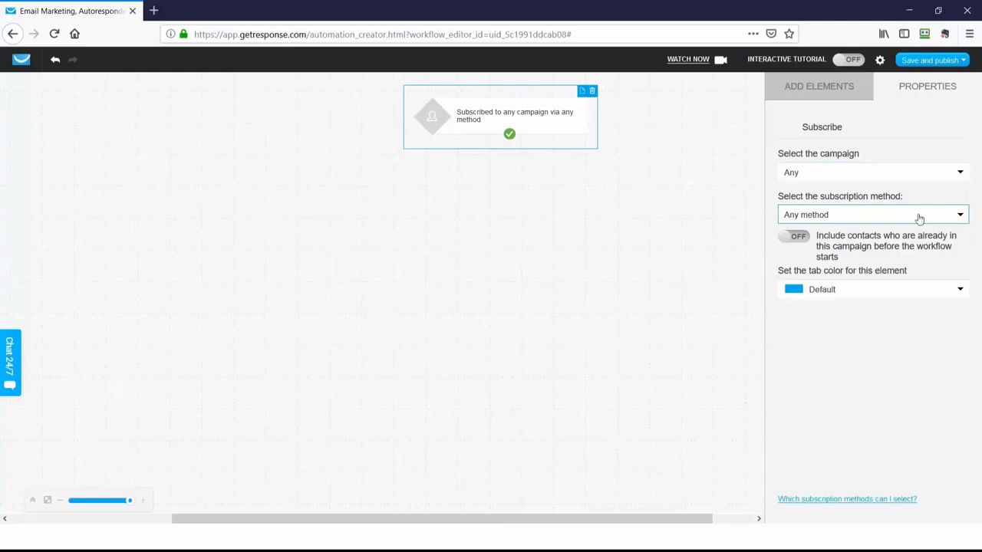
click(960, 175)
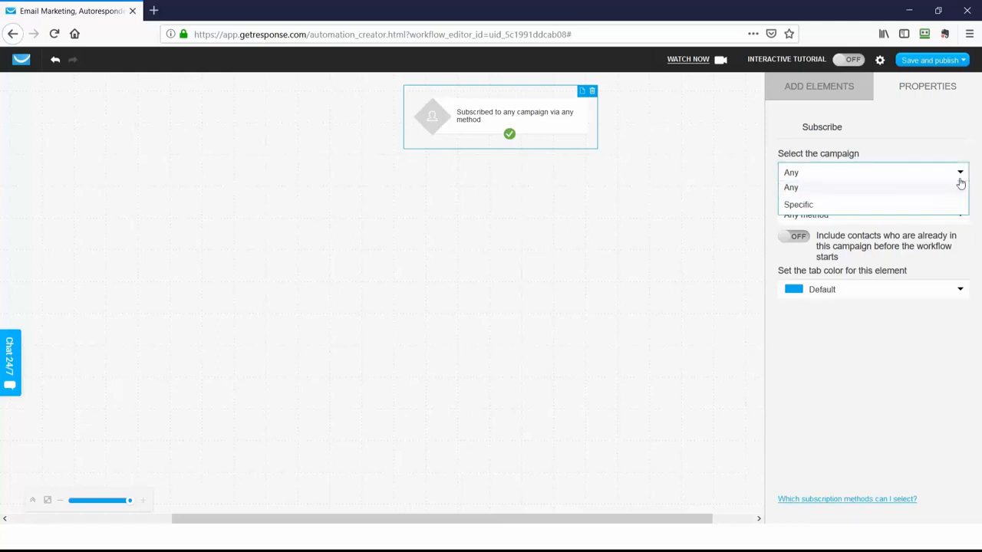
click(815, 205)
Choose newproduct20119 as the campaign for the Subscribe condition.
click(909, 202)
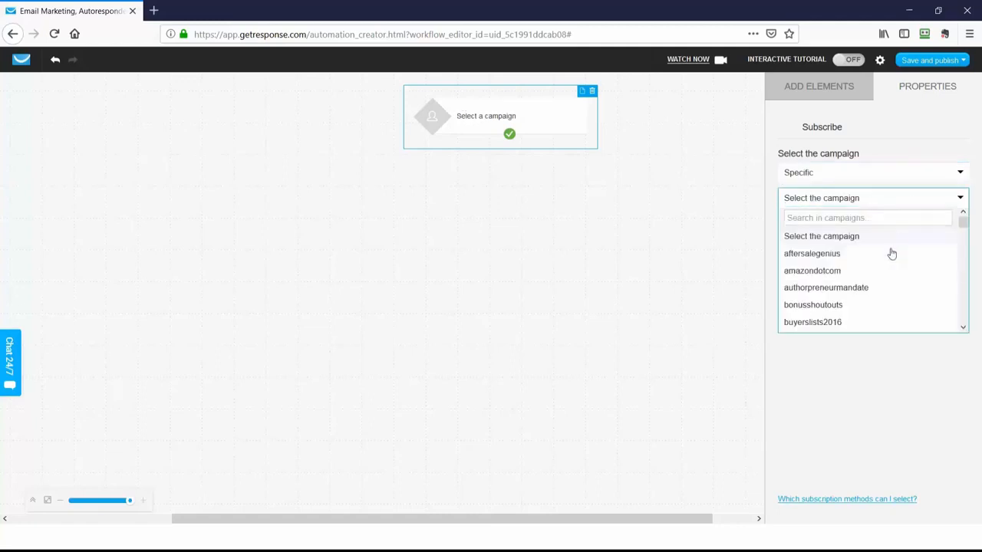
scroll(891, 254, down, 1)
scroll(891, 254, down, 5)
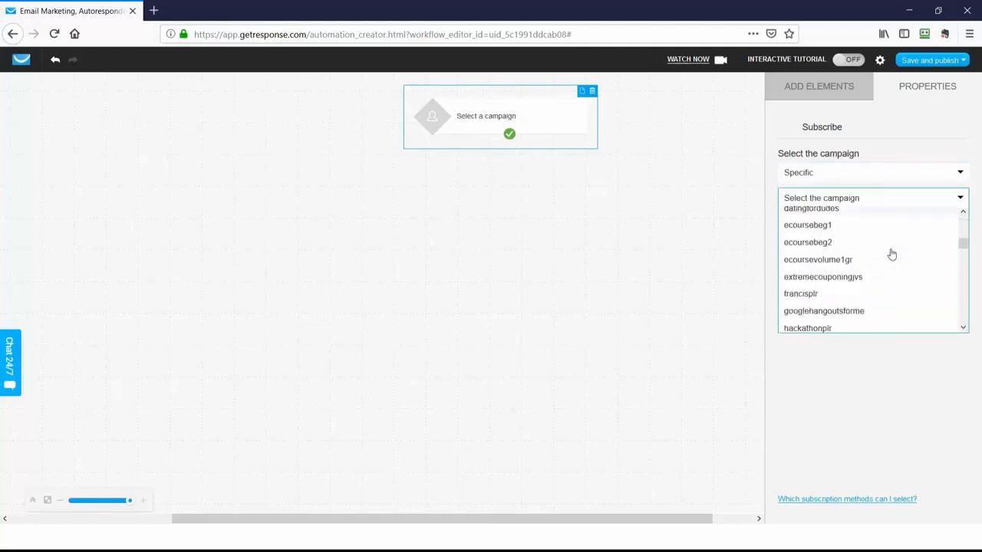
scroll(873, 261, down, 8)
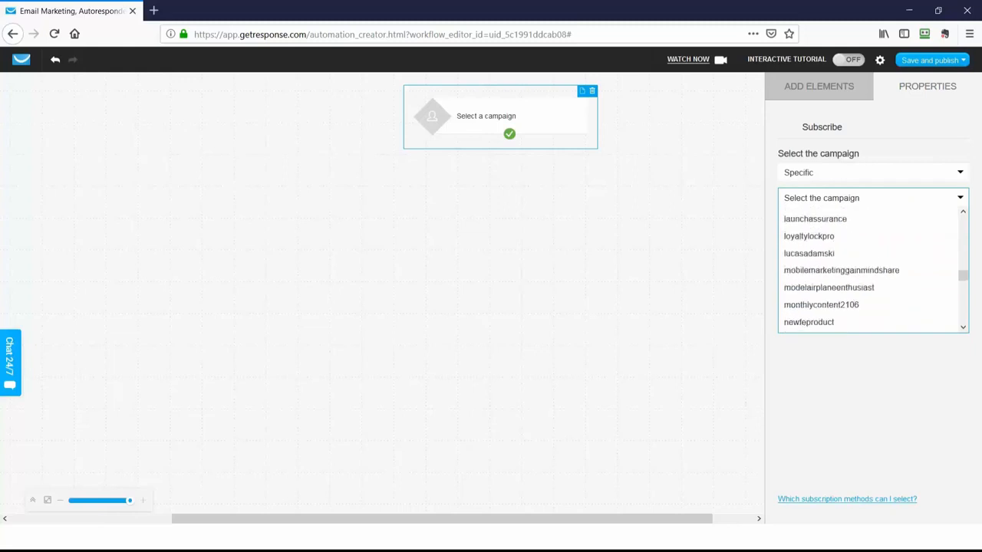
scroll(873, 260, down, 8)
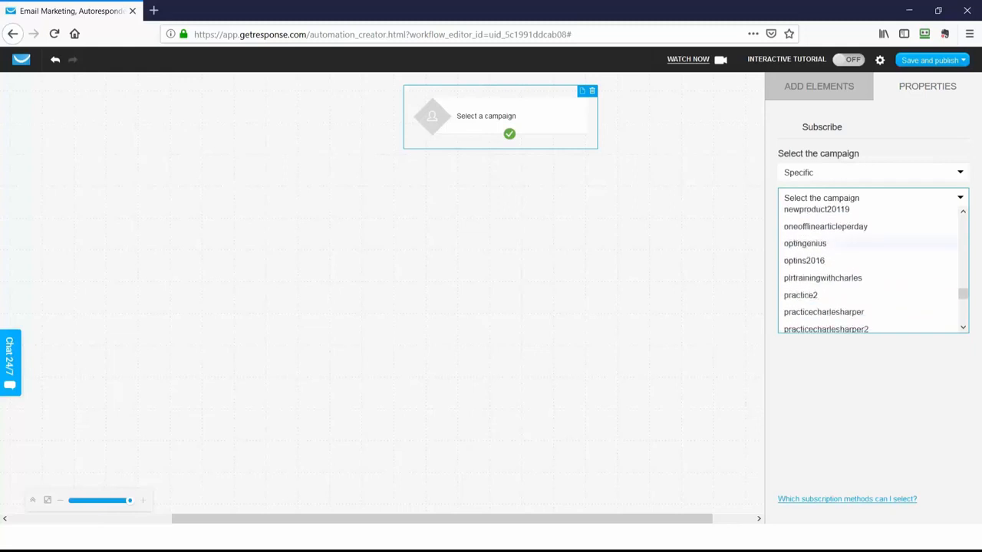
scroll(819, 261, down, 2)
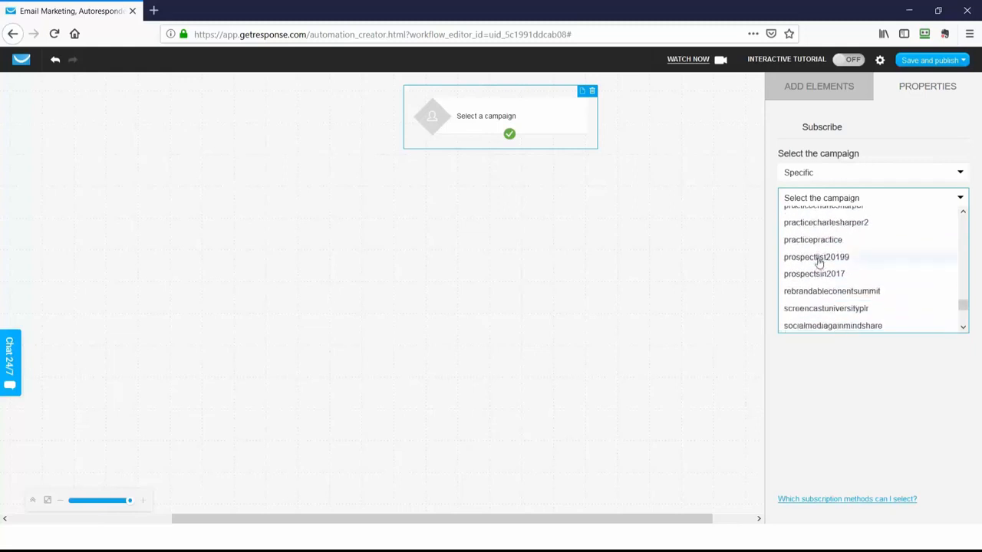
scroll(819, 261, up, 5)
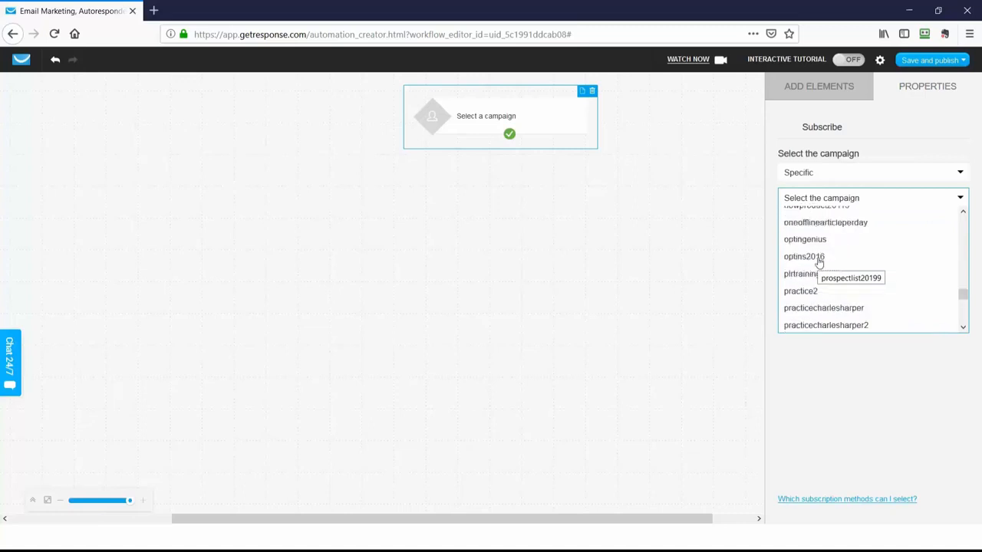
click(802, 267)
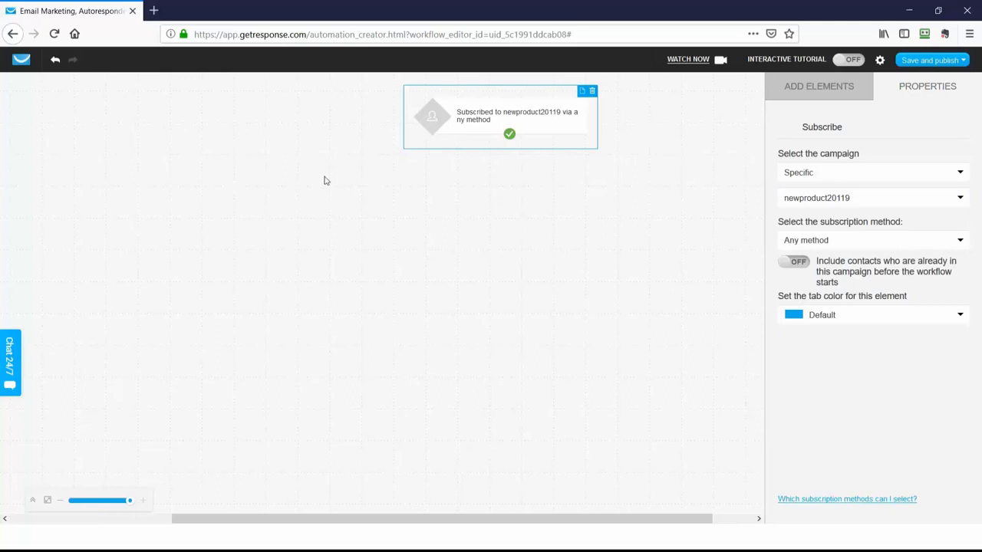
Add a Remove contact action to the workflow canvas directly below the Subscribe condition.
click(825, 91)
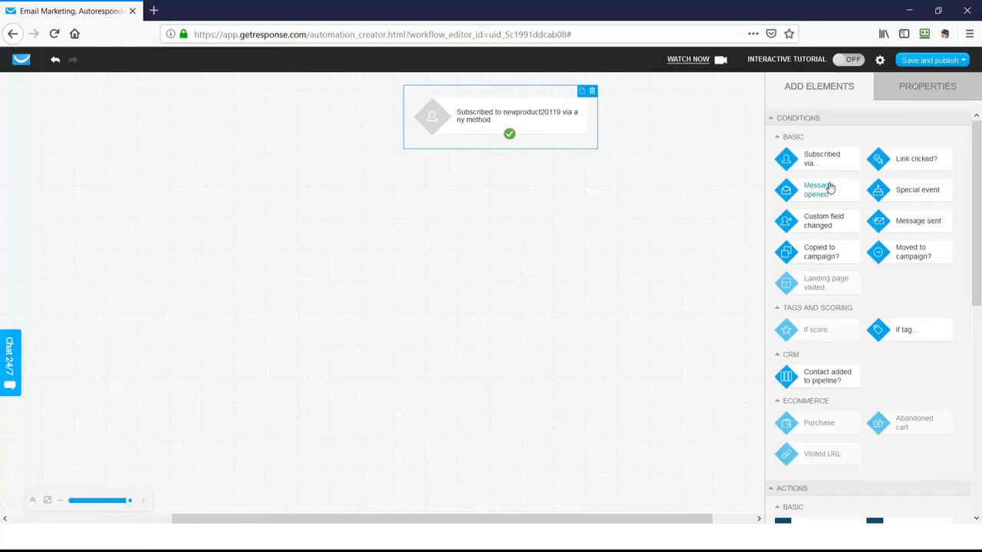
scroll(829, 187, down, 5)
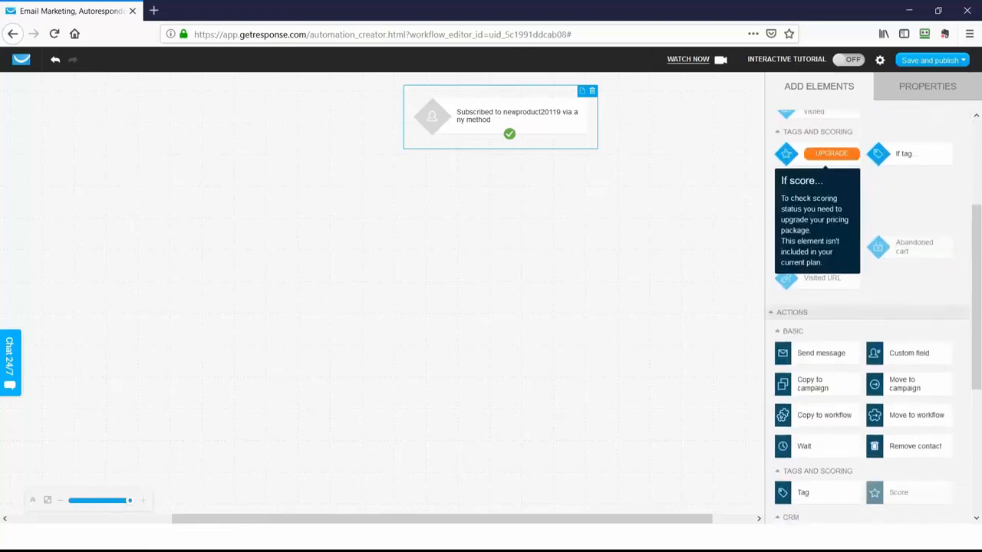
scroll(774, 206, down, 2)
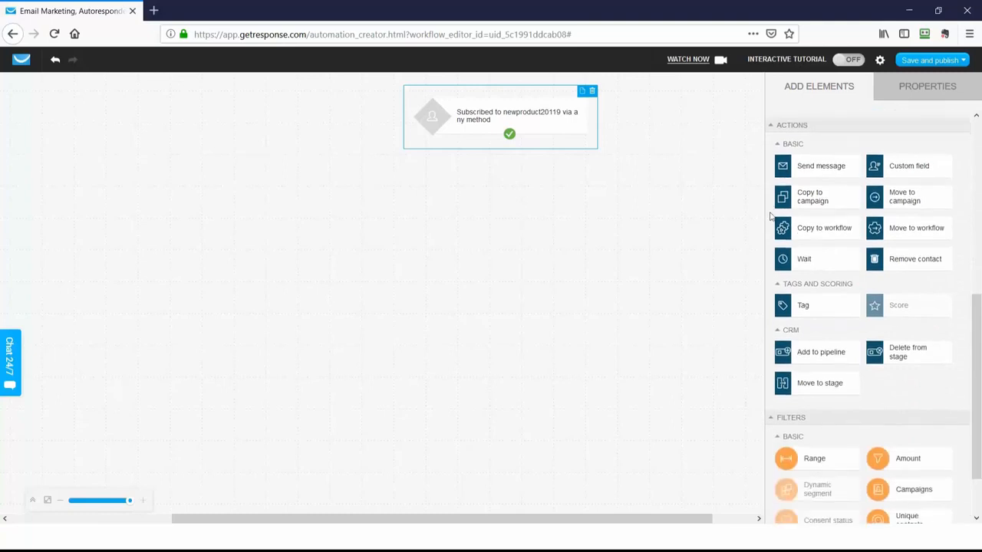
drag(911, 265, 500, 184)
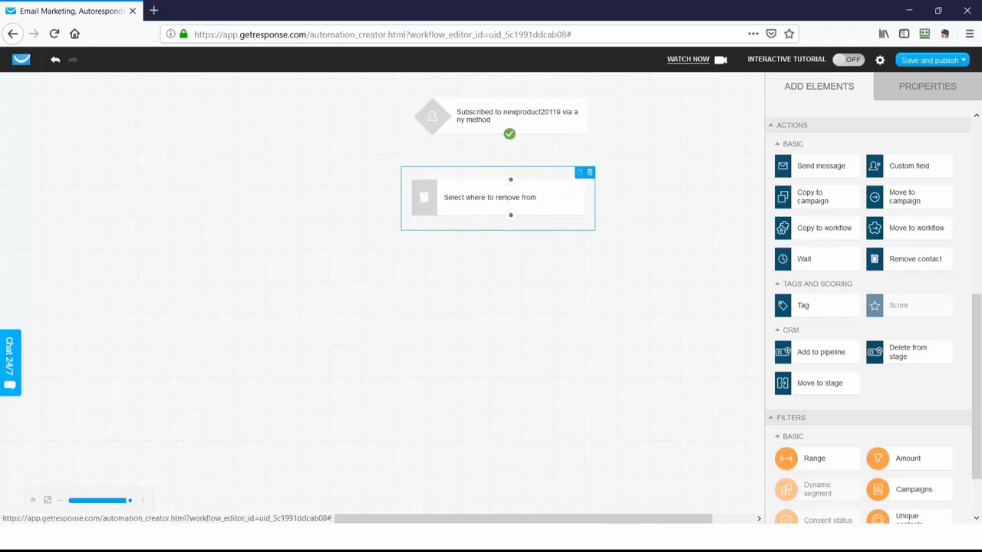
click(581, 176)
click(727, 178)
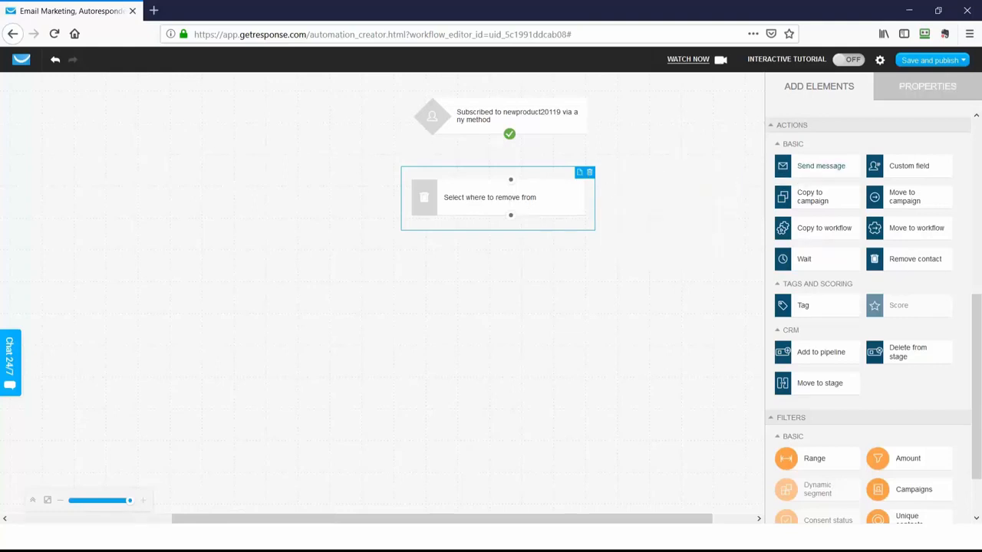
Configure the Remove contact action to remove contacts from the prospectlist20199 campaign.
click(916, 89)
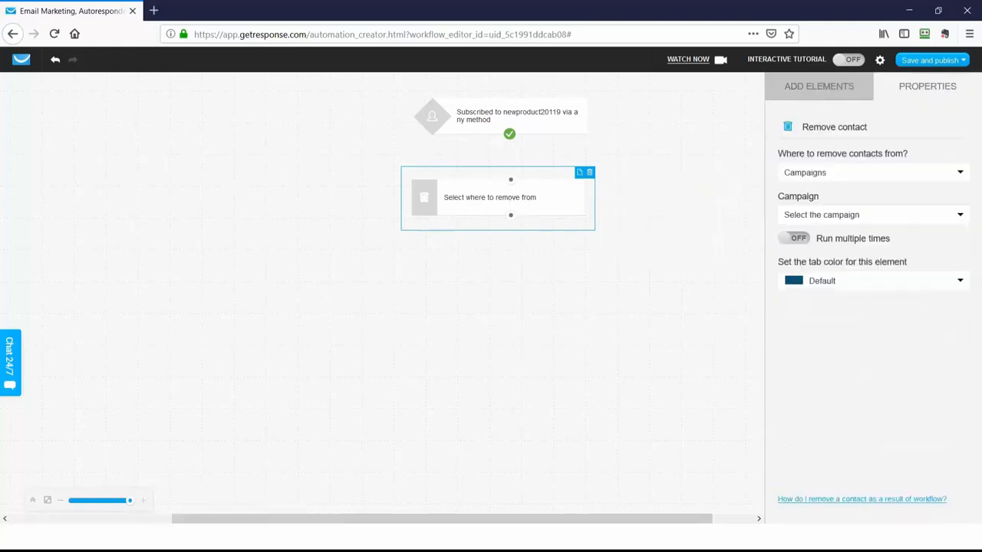
click(960, 174)
click(959, 187)
click(959, 217)
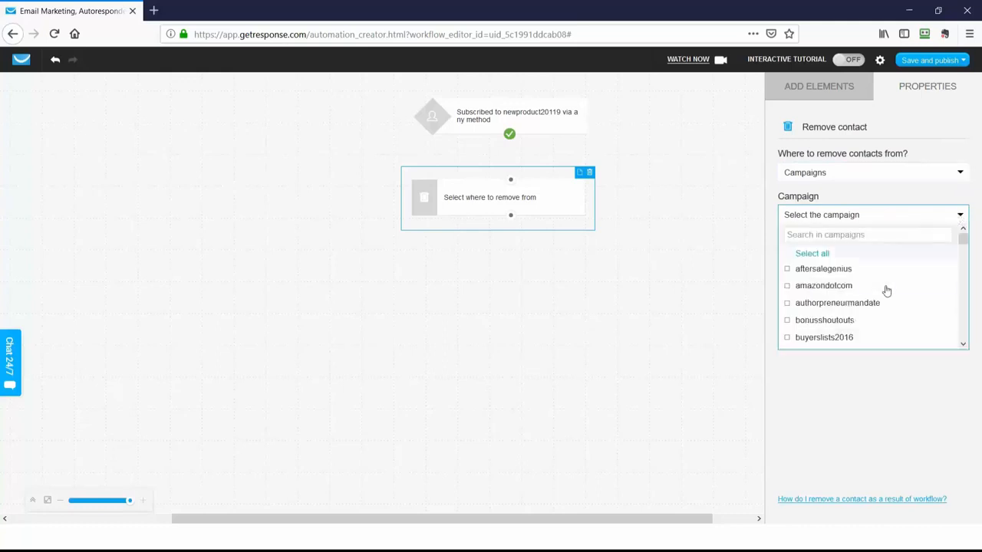
scroll(899, 286, down, 1)
scroll(898, 286, up, 1)
scroll(899, 286, down, 2)
scroll(899, 286, up, 2)
scroll(899, 286, down, 8)
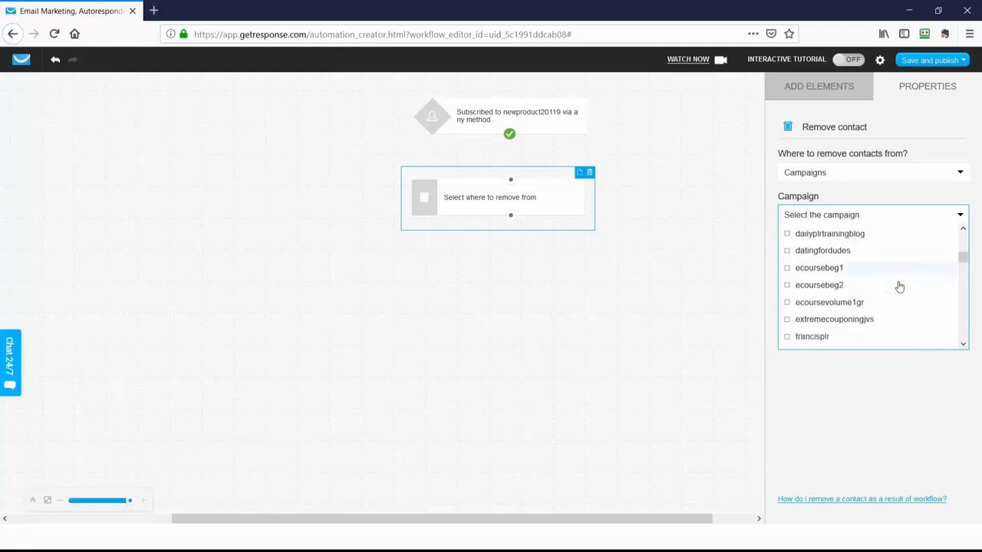
scroll(899, 286, down, 5)
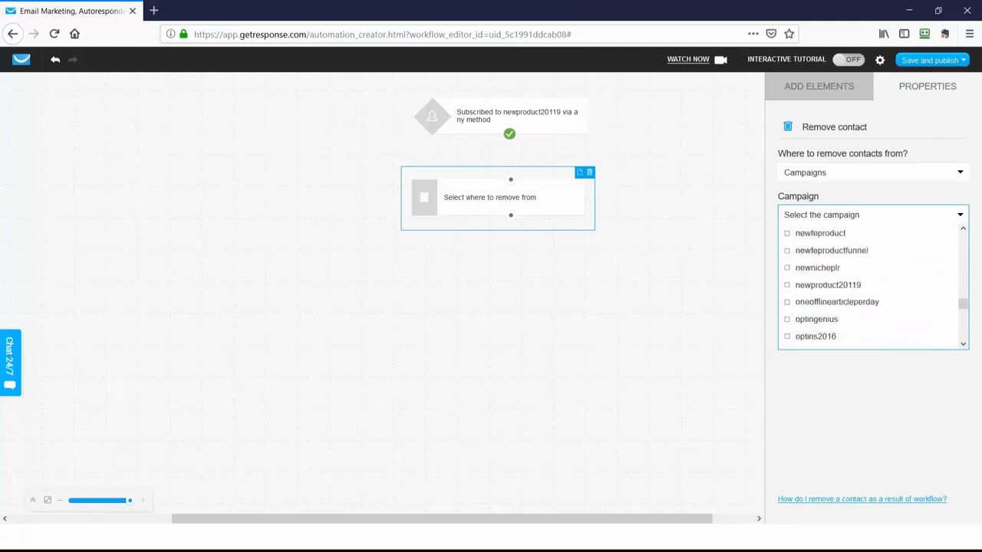
scroll(844, 295, down, 3)
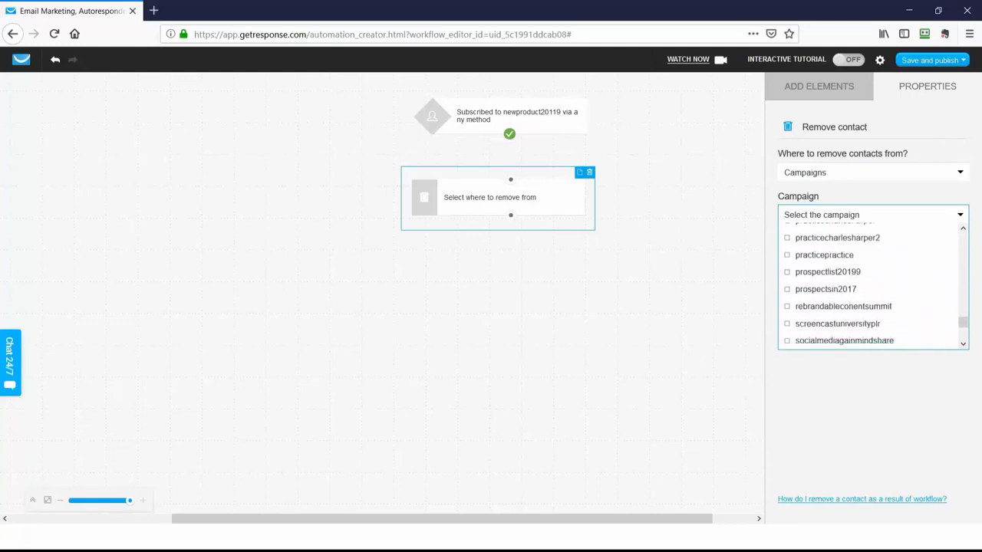
click(786, 273)
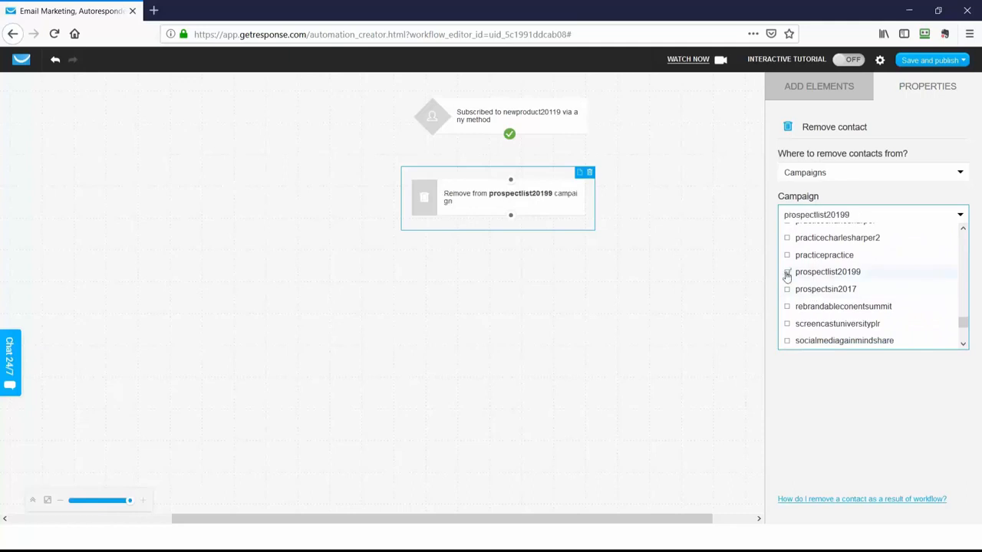
click(708, 296)
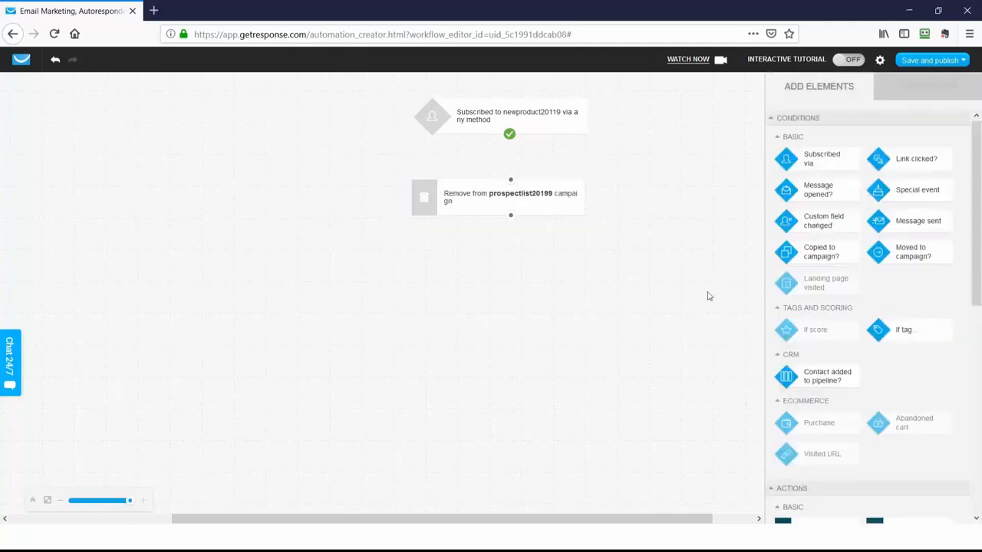
Connect the Subscribe condition's success output to the Remove contact action and switch to the presentation slides.
drag(509, 135, 511, 181)
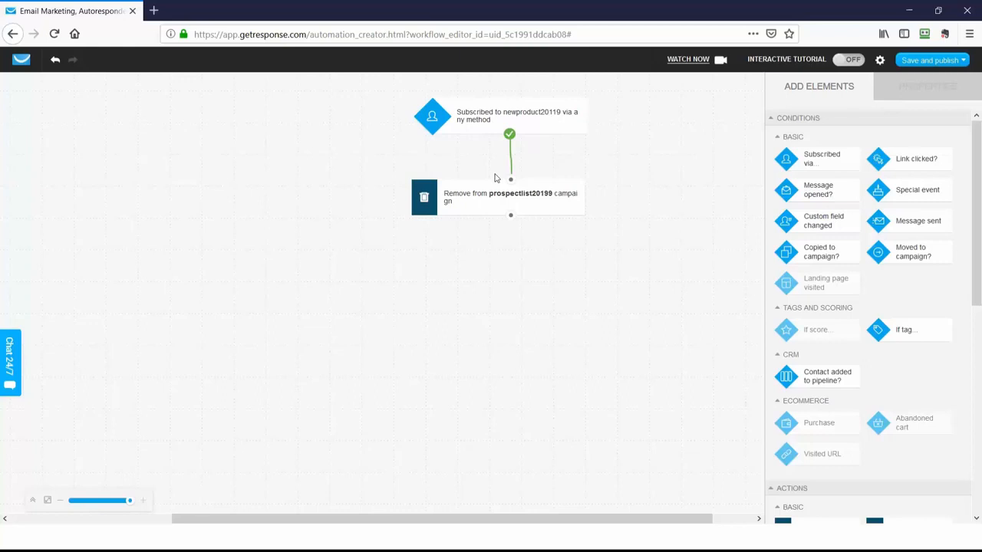
click(908, 12)
click(708, 228)
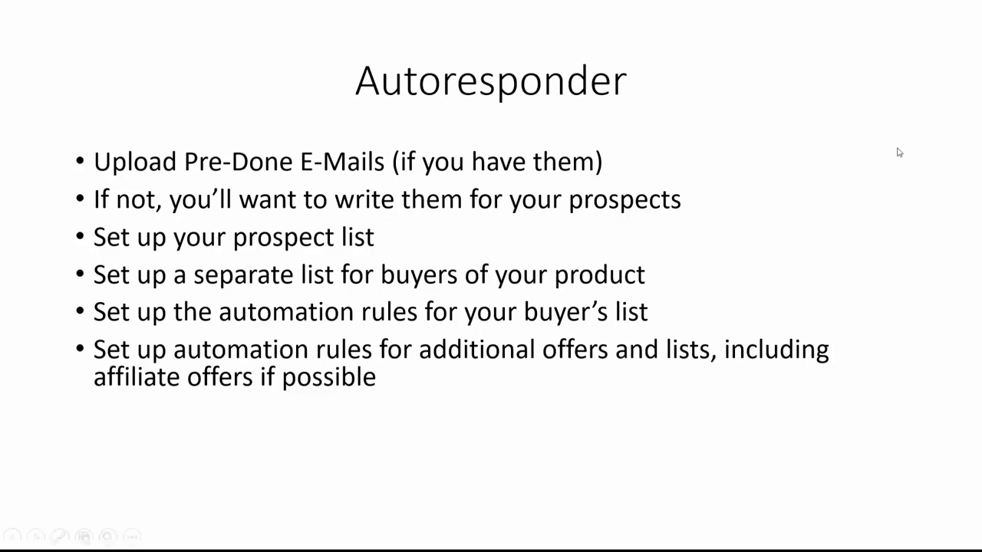
Open 5_Days_Email_Series.docx in Word from its File Explorer folder and look over the prepared emails.
key(ctrl+t)
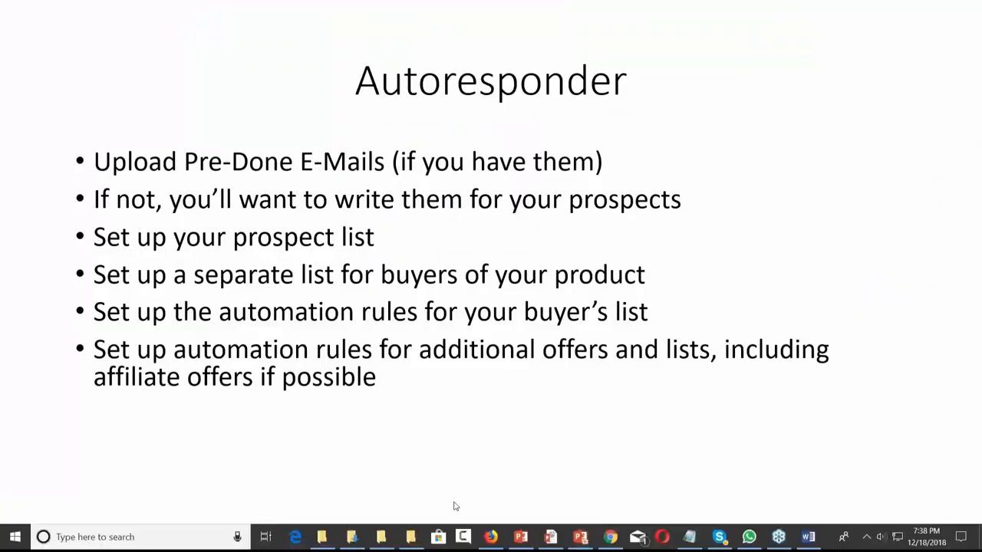
click(418, 540)
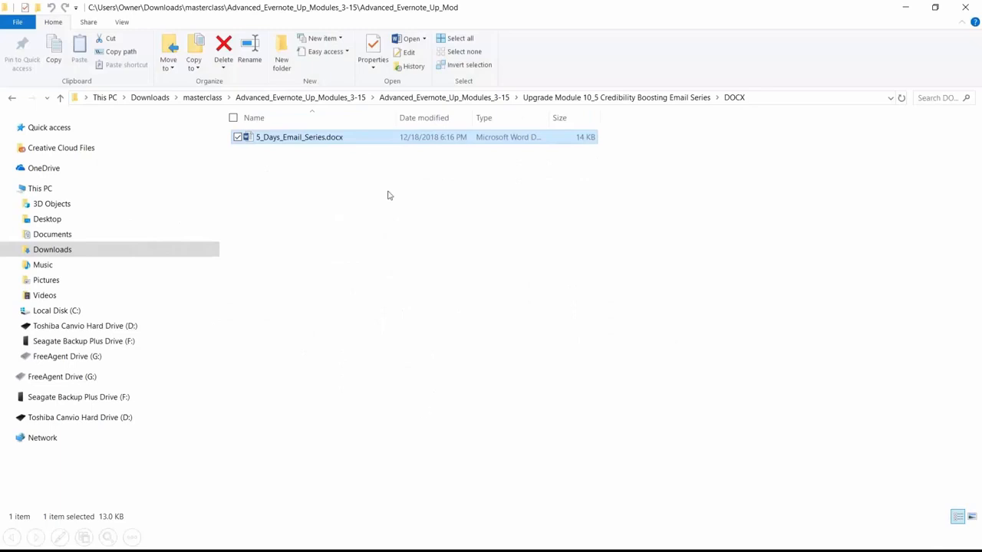
double_click(349, 138)
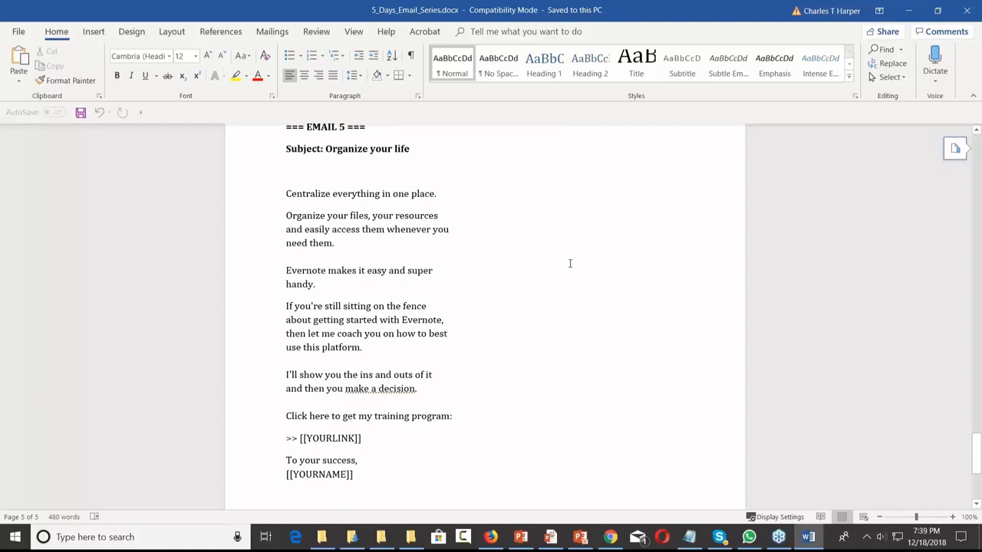
click(913, 10)
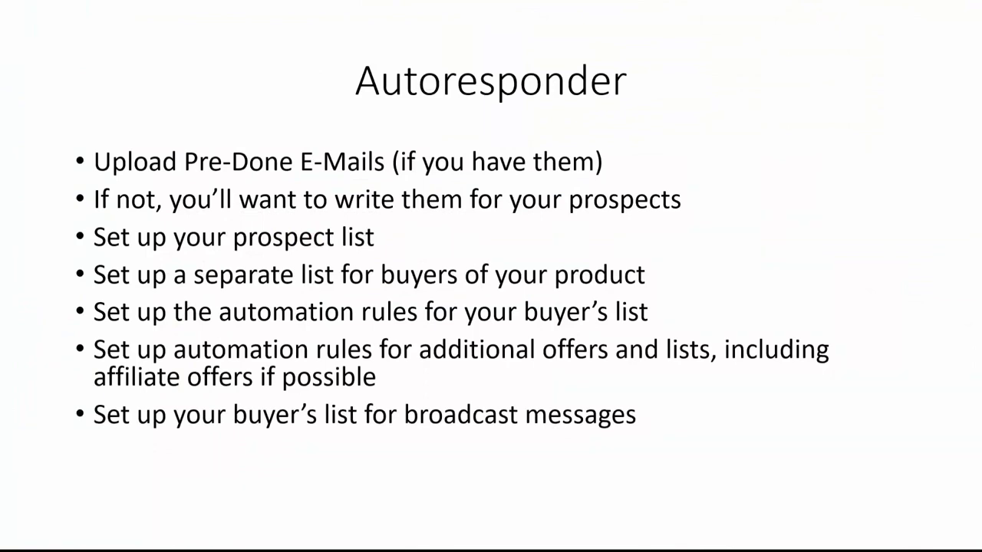
Switch back to Firefox and leave the workflow editor for the GetResponse dashboard without saving.
key(ctrl+t)
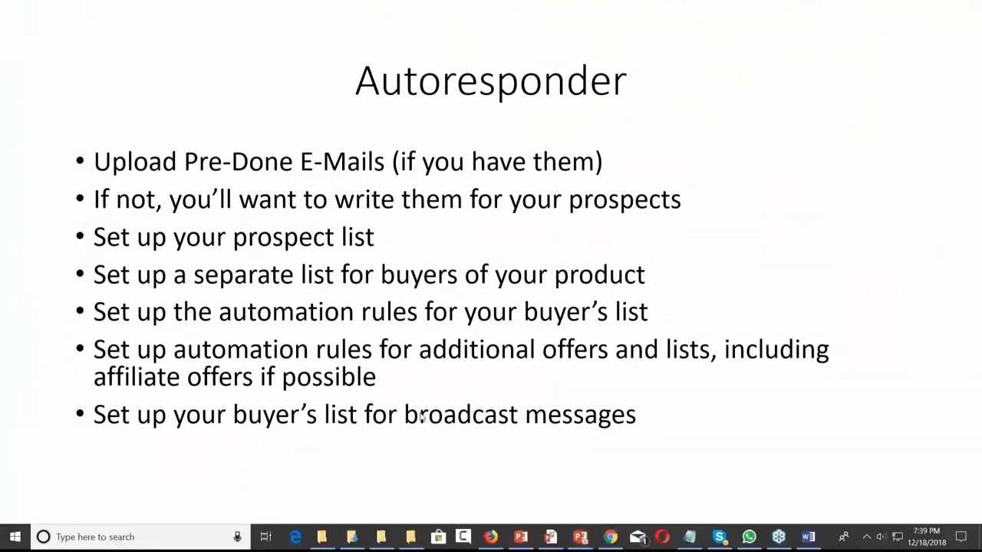
click(490, 536)
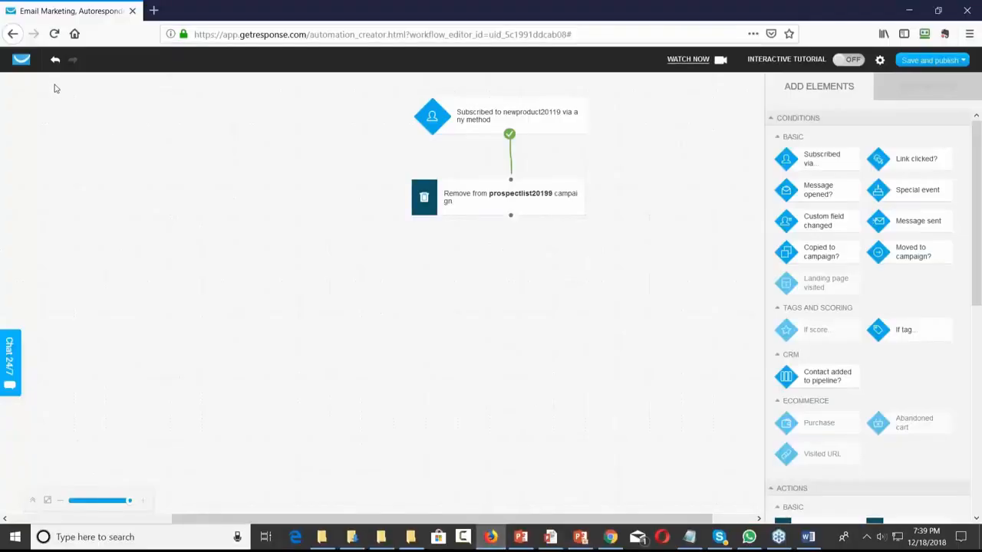
mouse_move(61, 69)
click(23, 64)
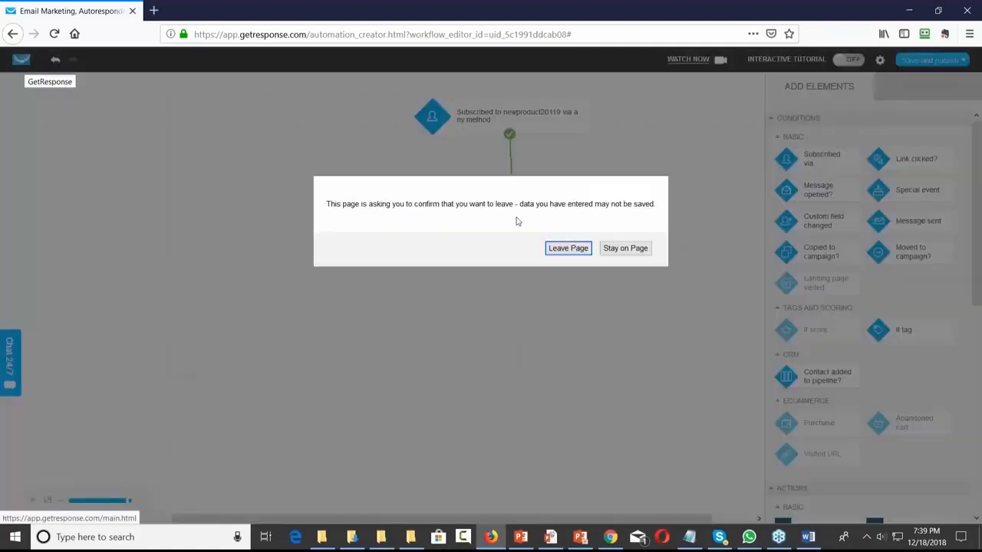
click(569, 249)
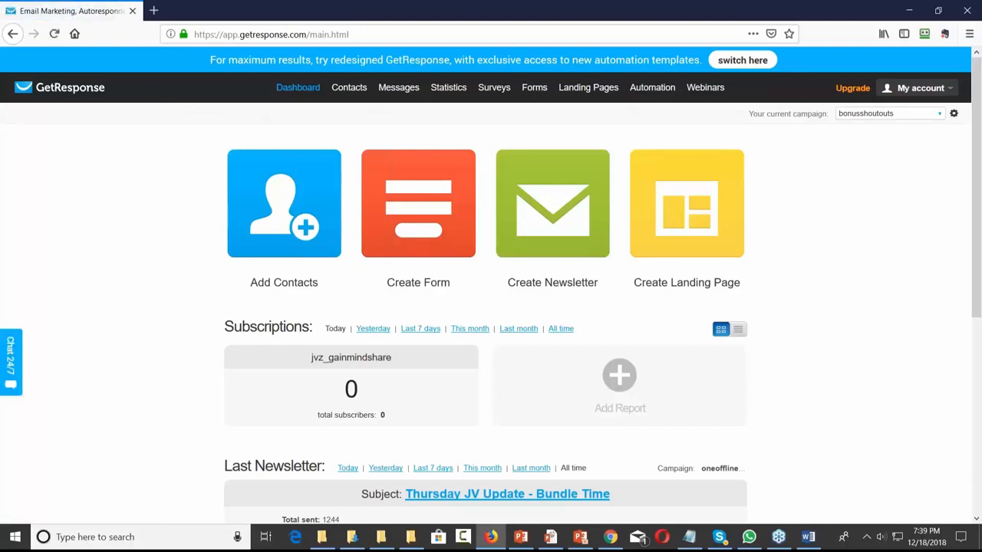
Switch the current campaign on the dashboard to newproduct20119.
click(941, 116)
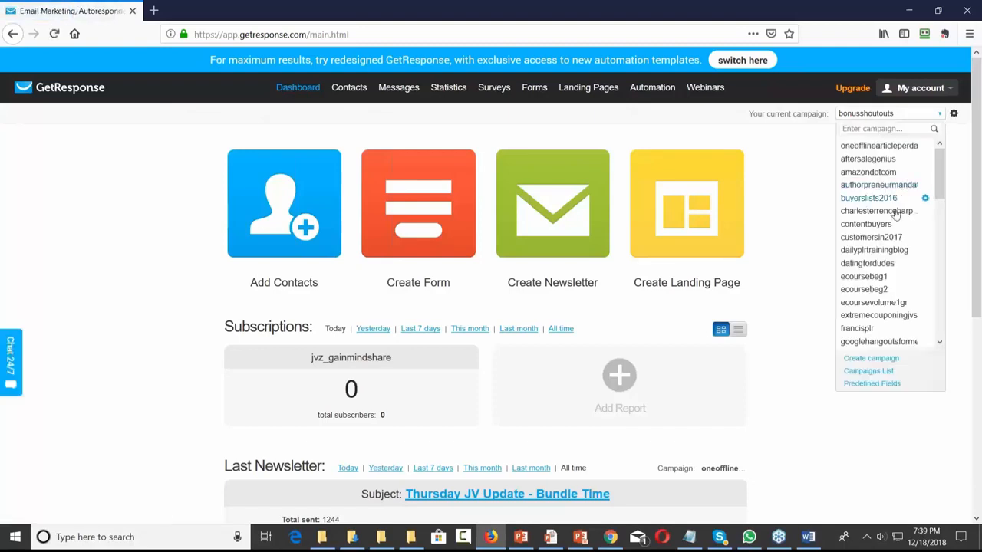
scroll(895, 214, down, 6)
scroll(894, 221, down, 3)
click(878, 300)
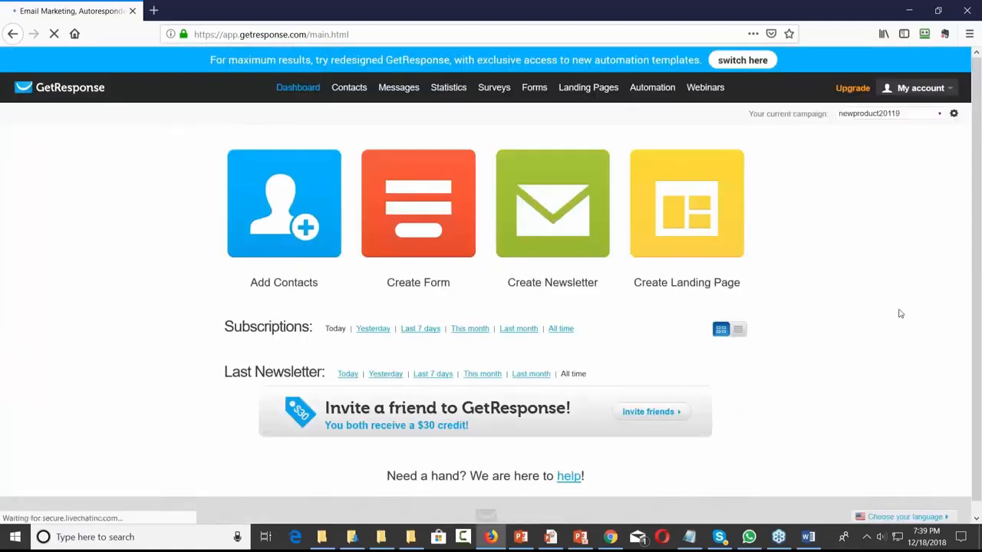
Start creating a newsletter for the newproduct20119 campaign and switch to the presentation slides.
mouse_move(405, 85)
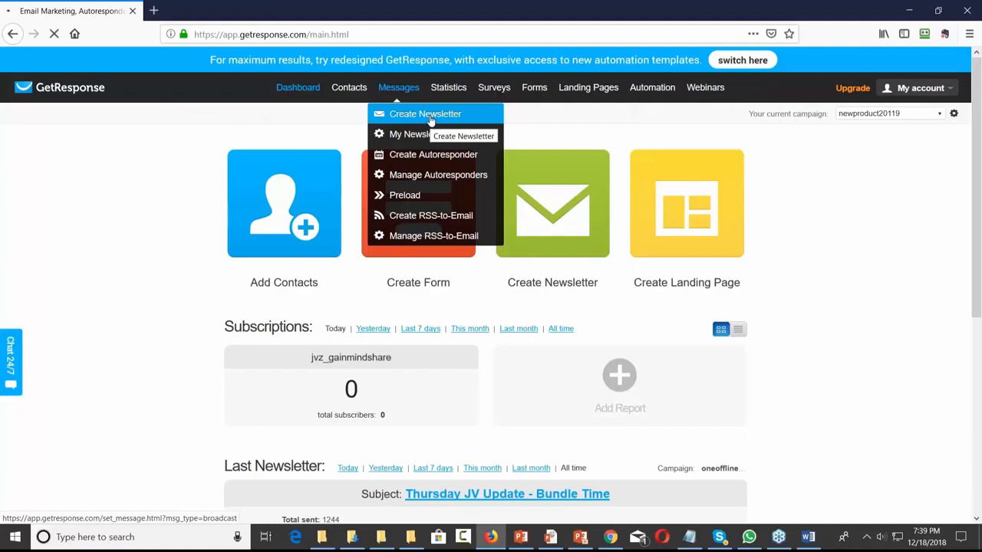
click(430, 115)
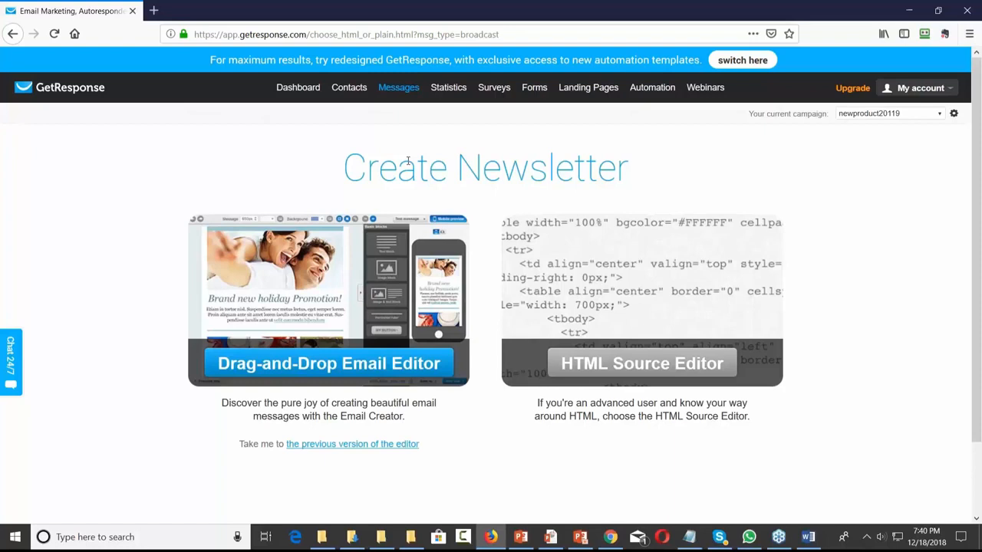
click(908, 10)
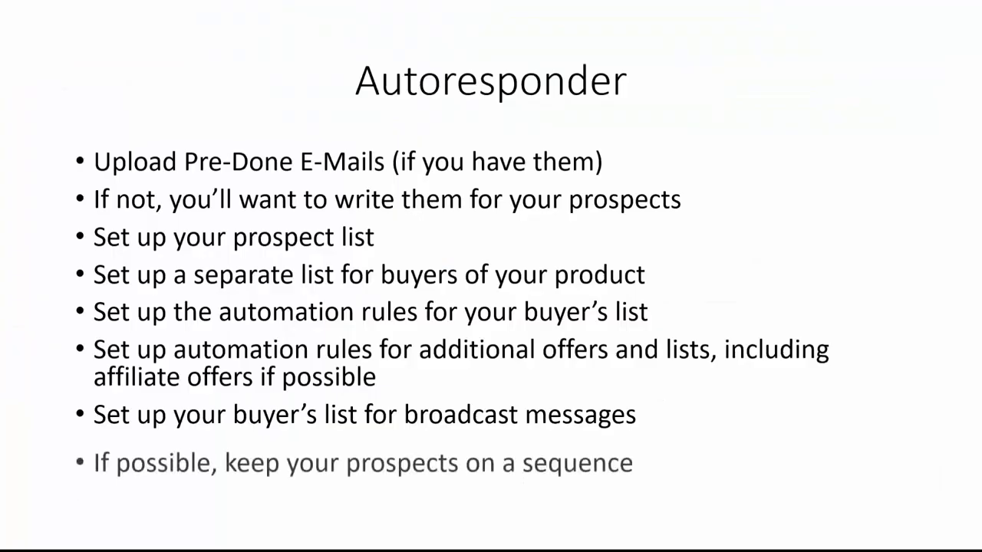